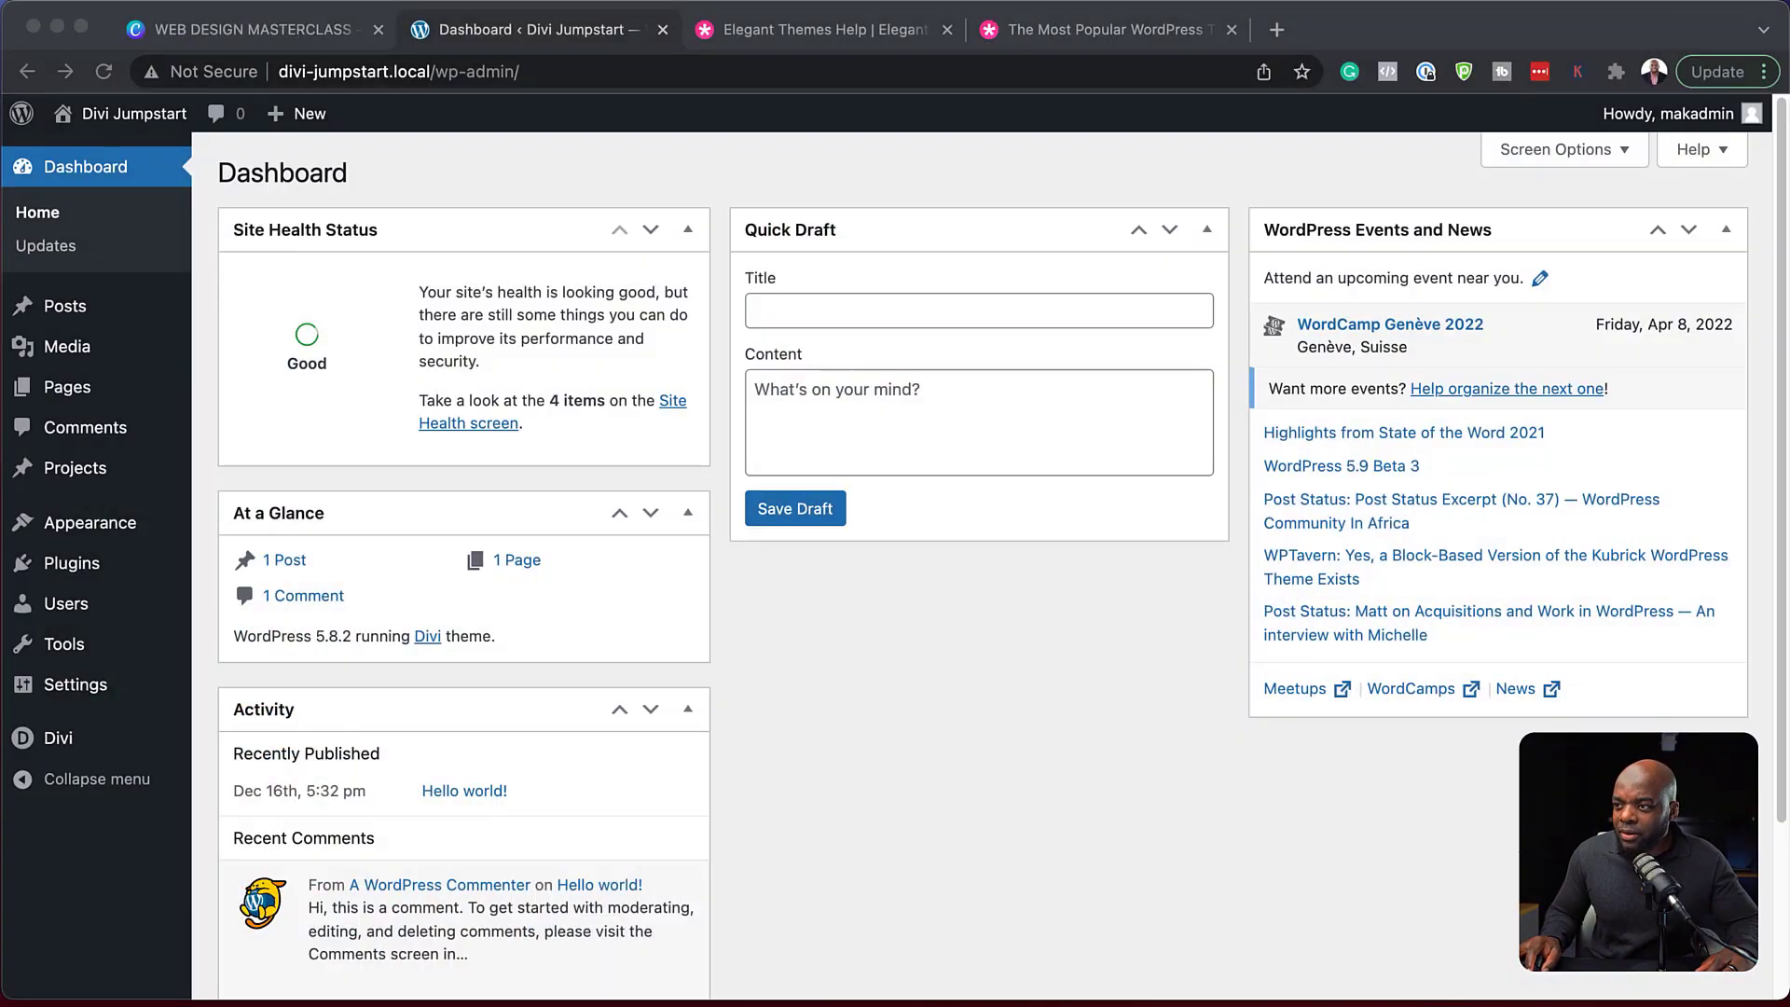
Go to Divi > Theme Options from the WordPress admin sidebar.
mouse_move(111, 740)
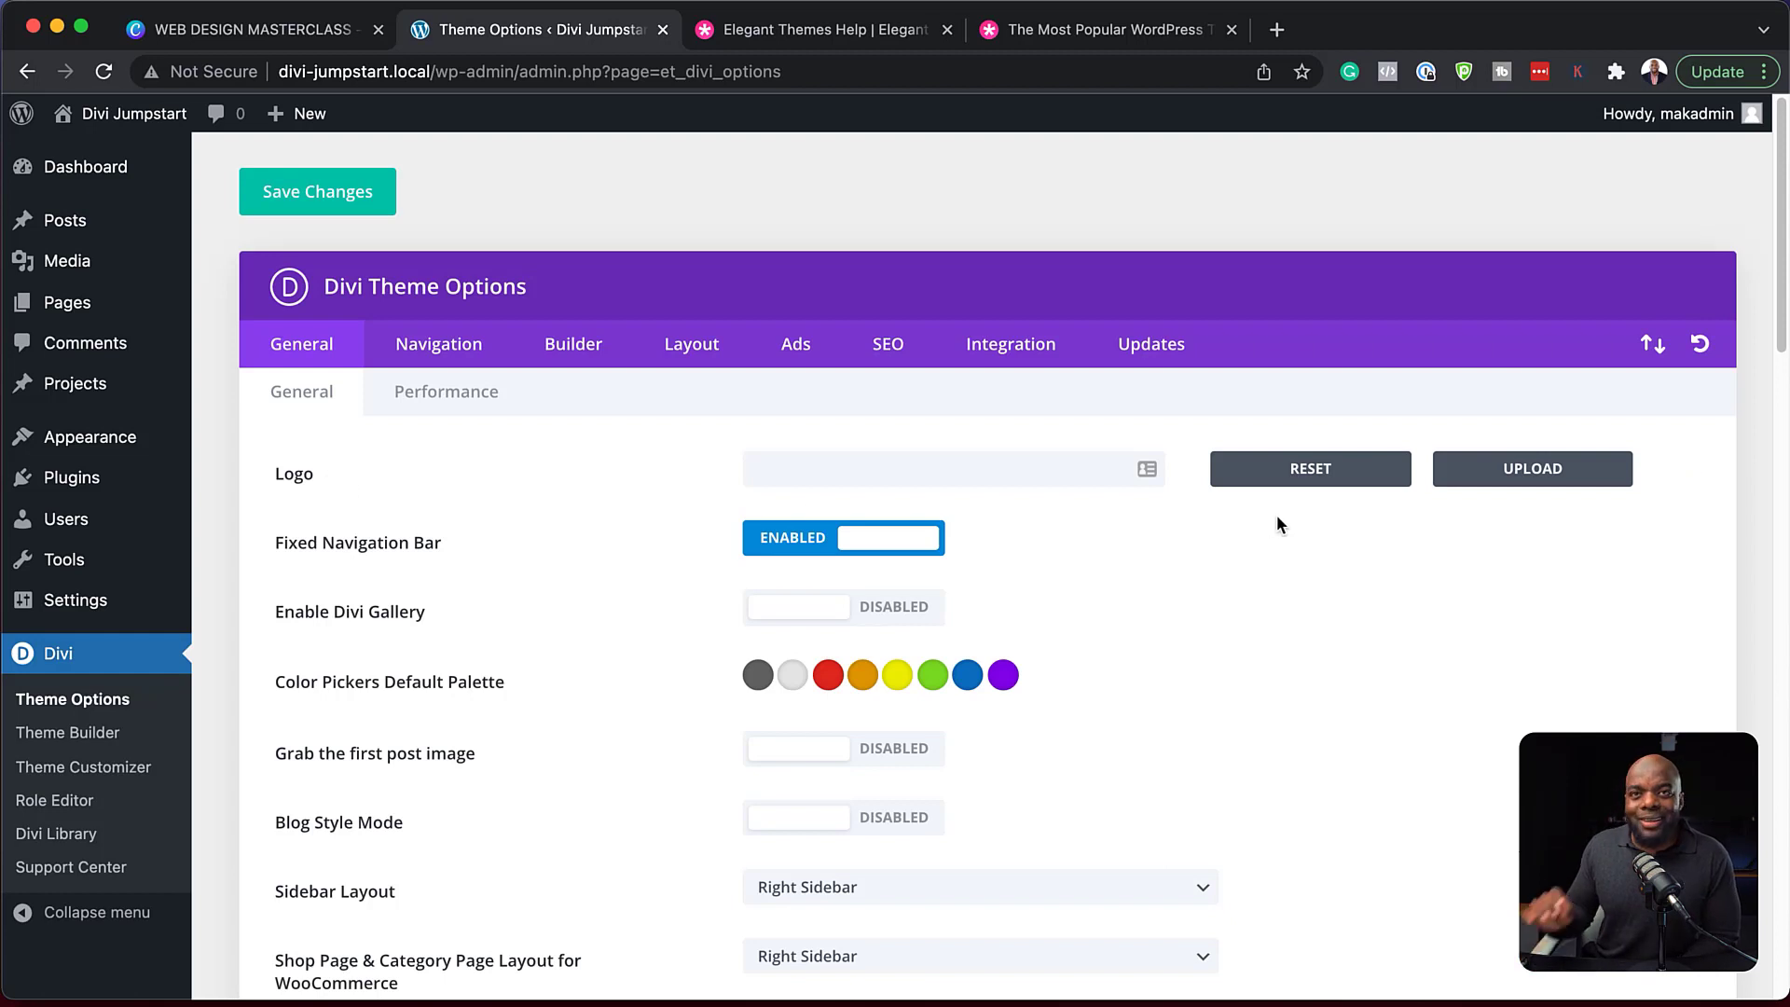
left_click(1550, 477)
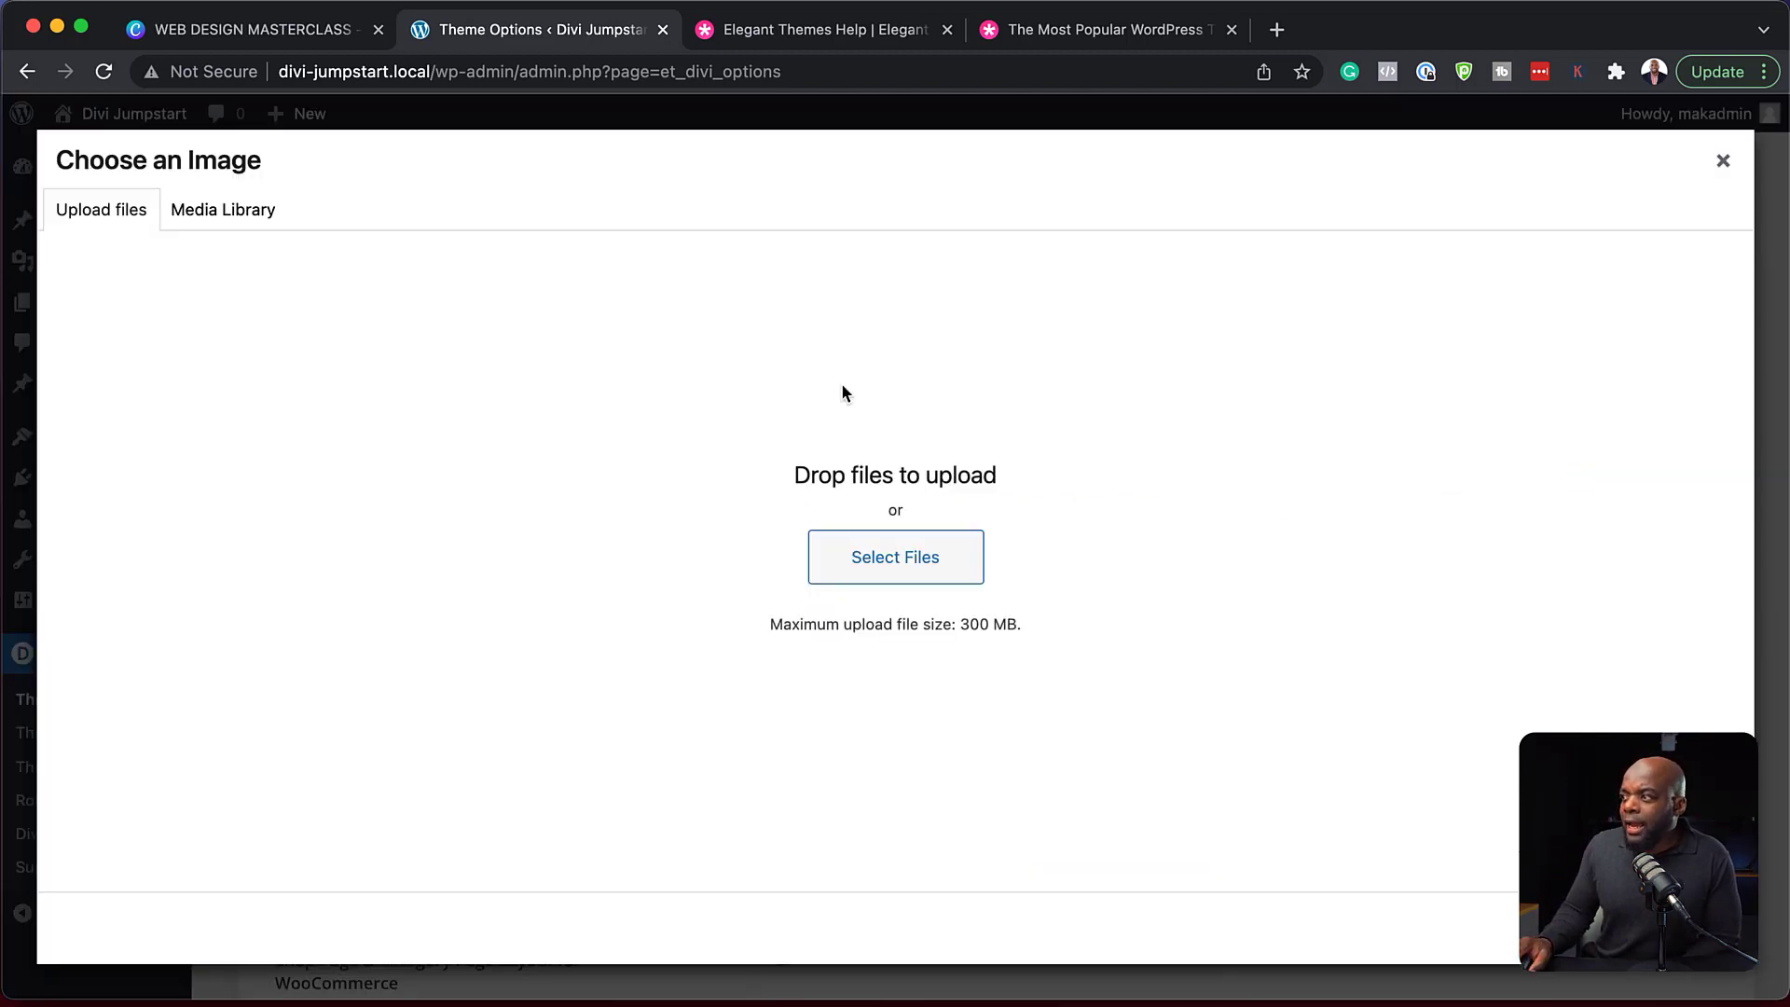
left_click(258, 216)
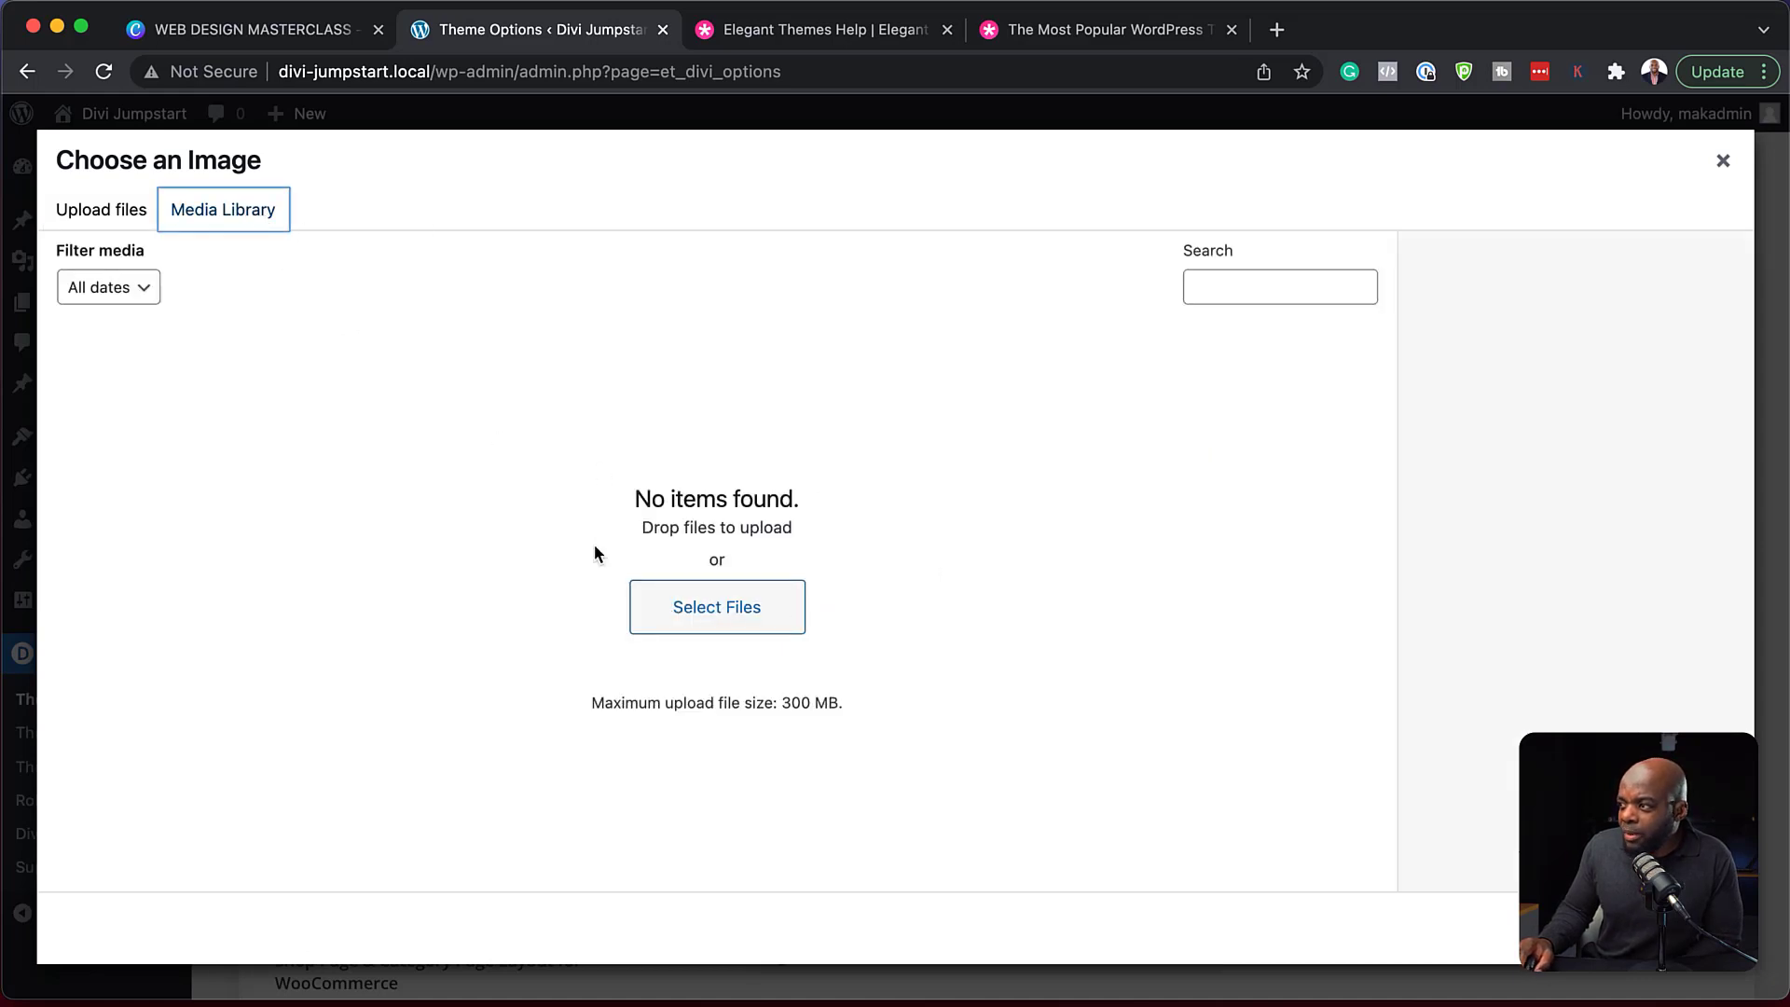
left_click(108, 222)
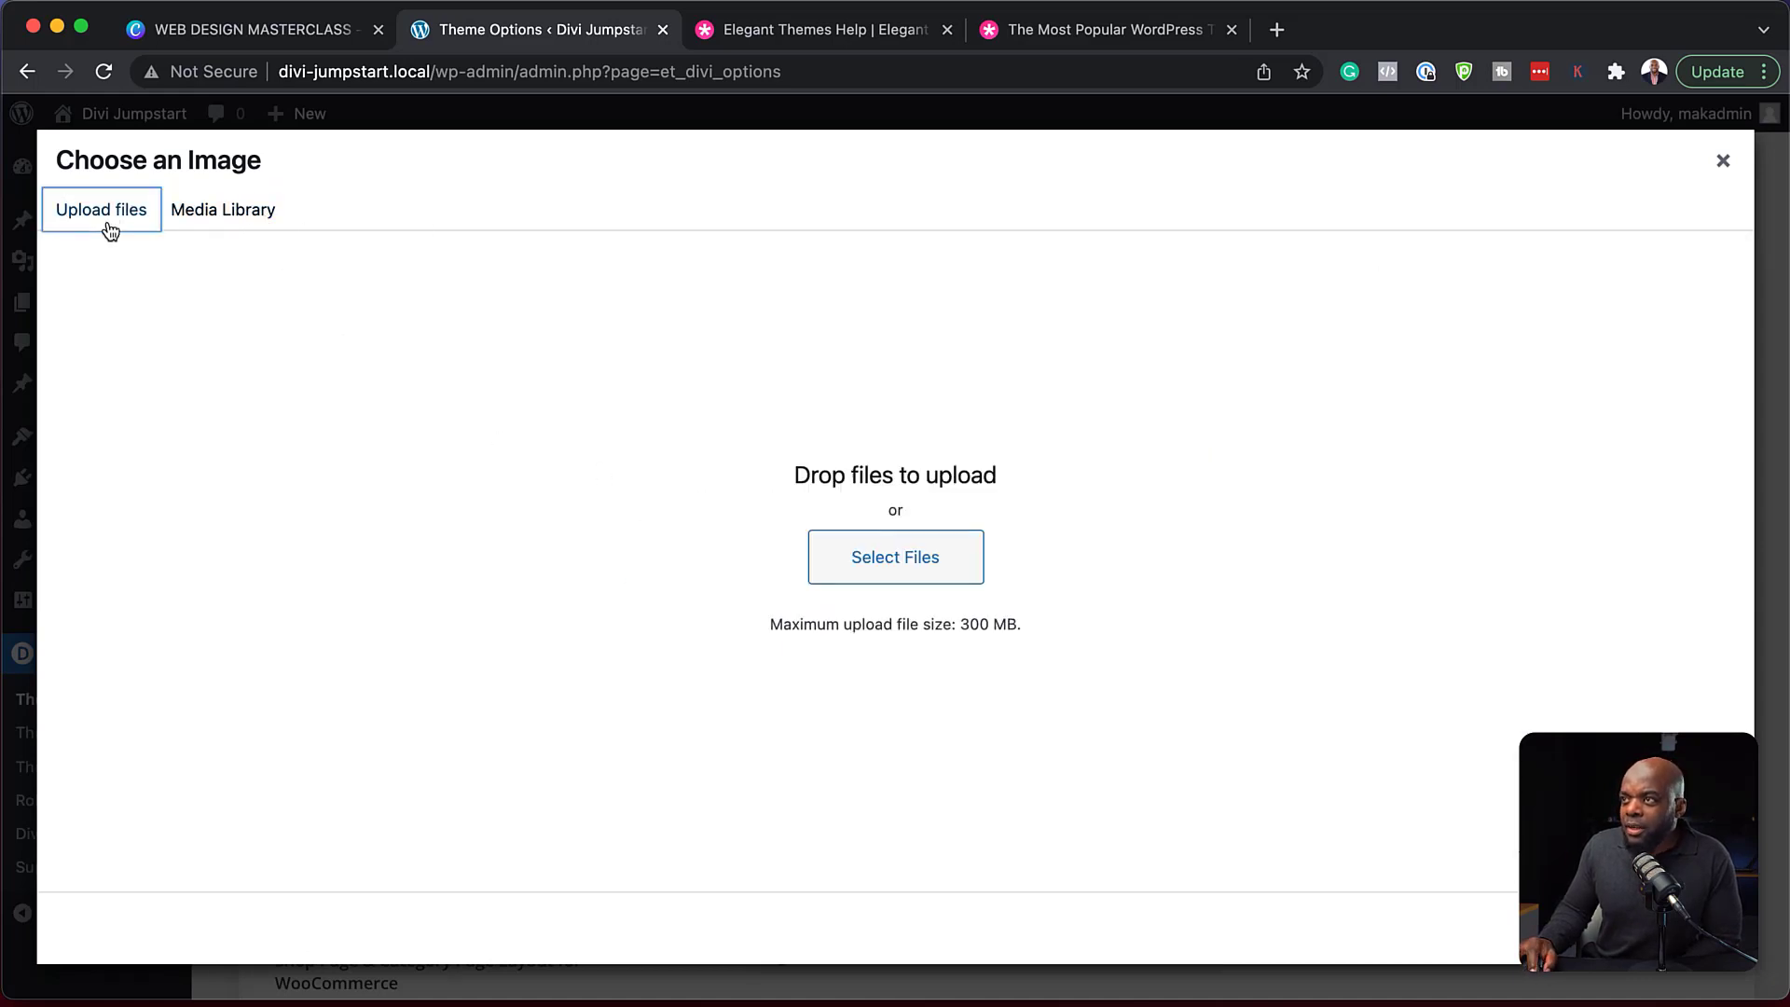
left_click(901, 565)
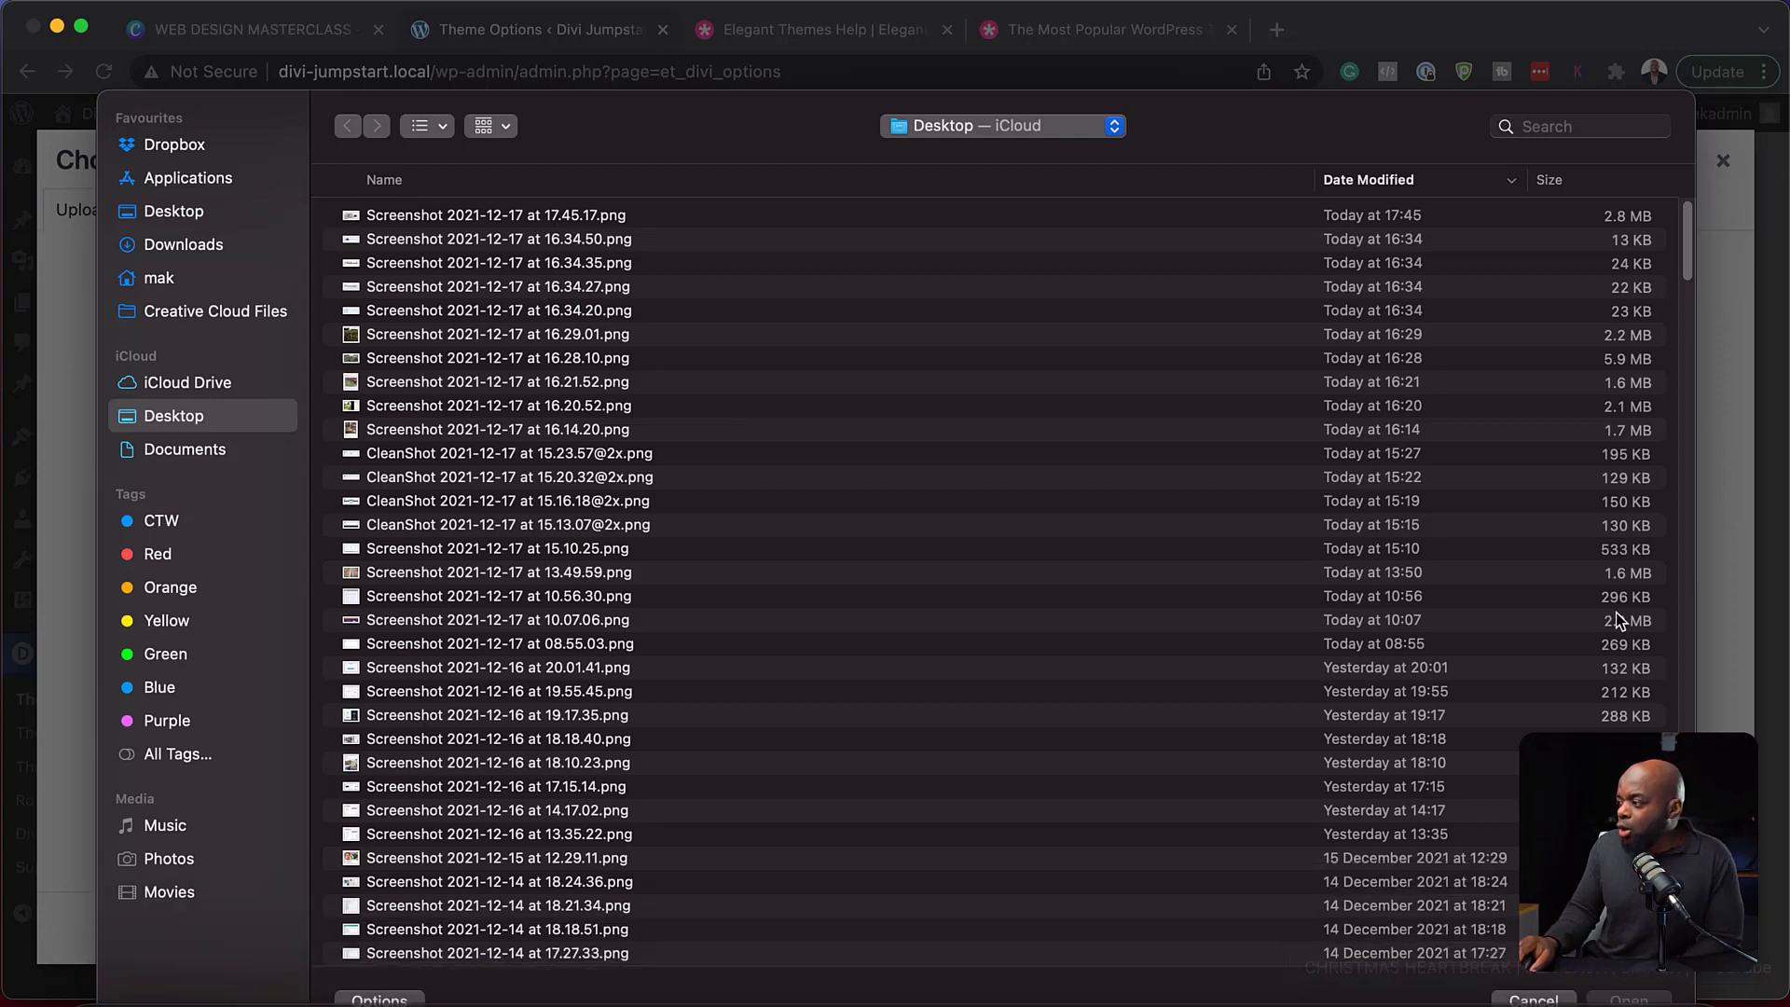
left_click(1534, 998)
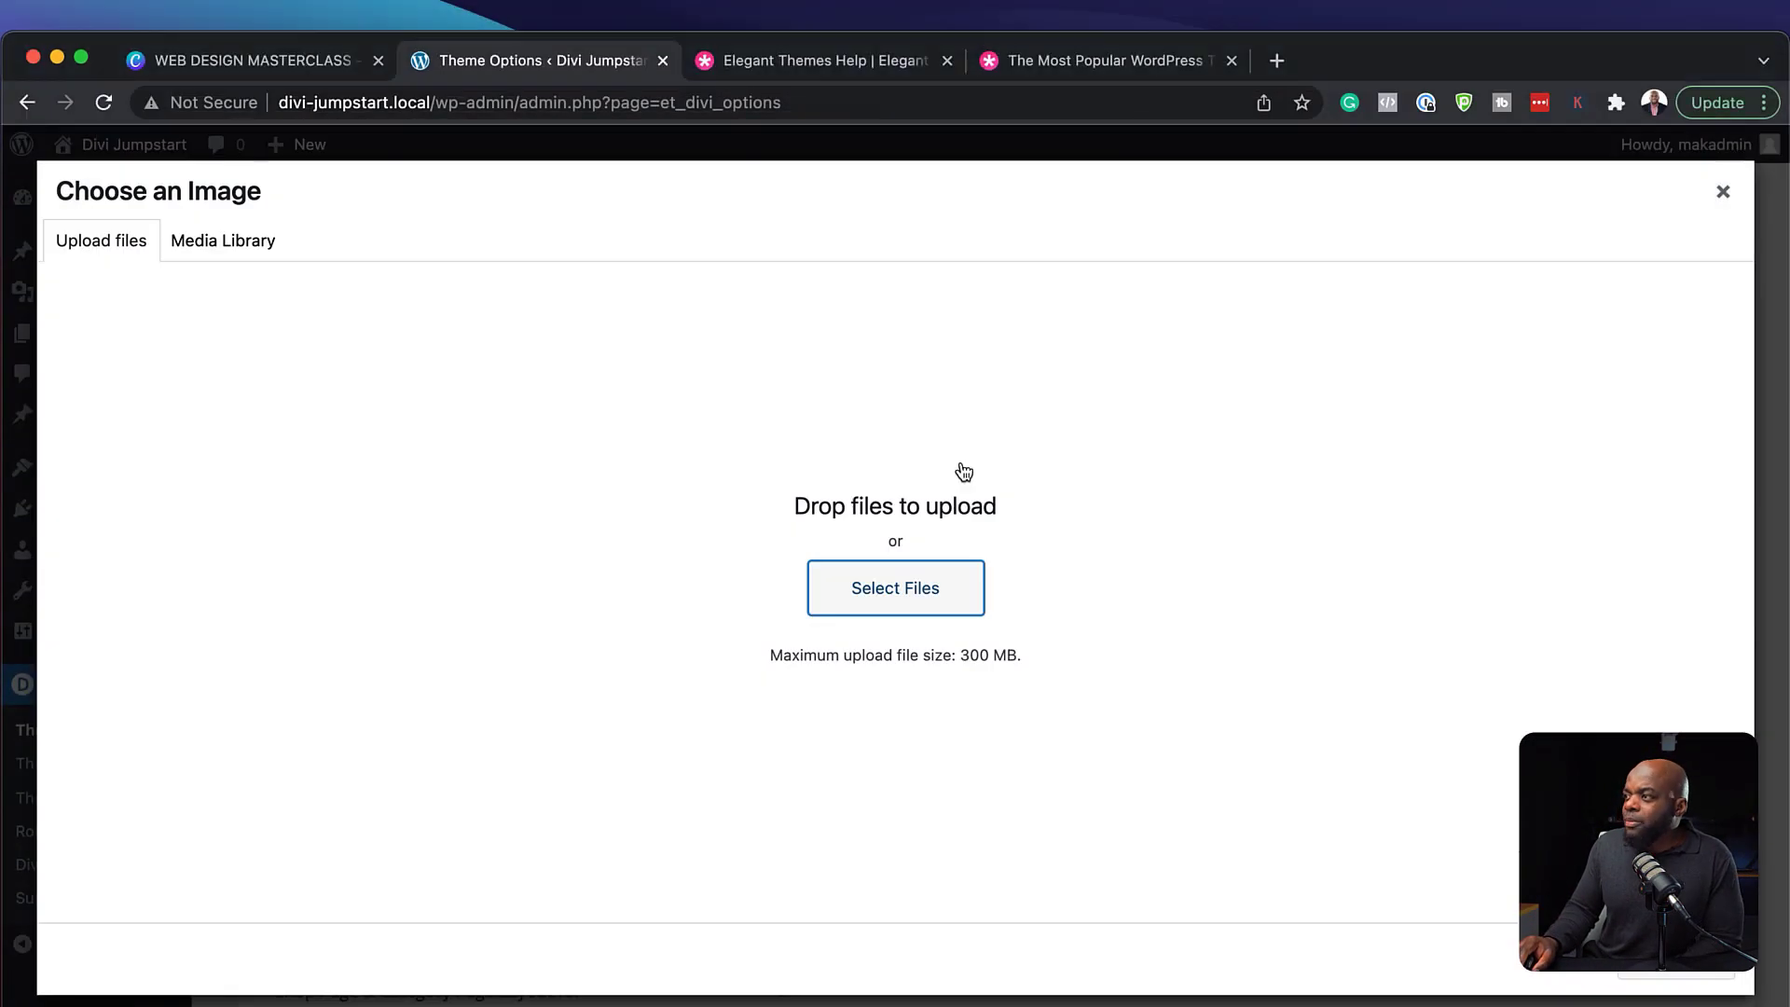
left_click(1722, 190)
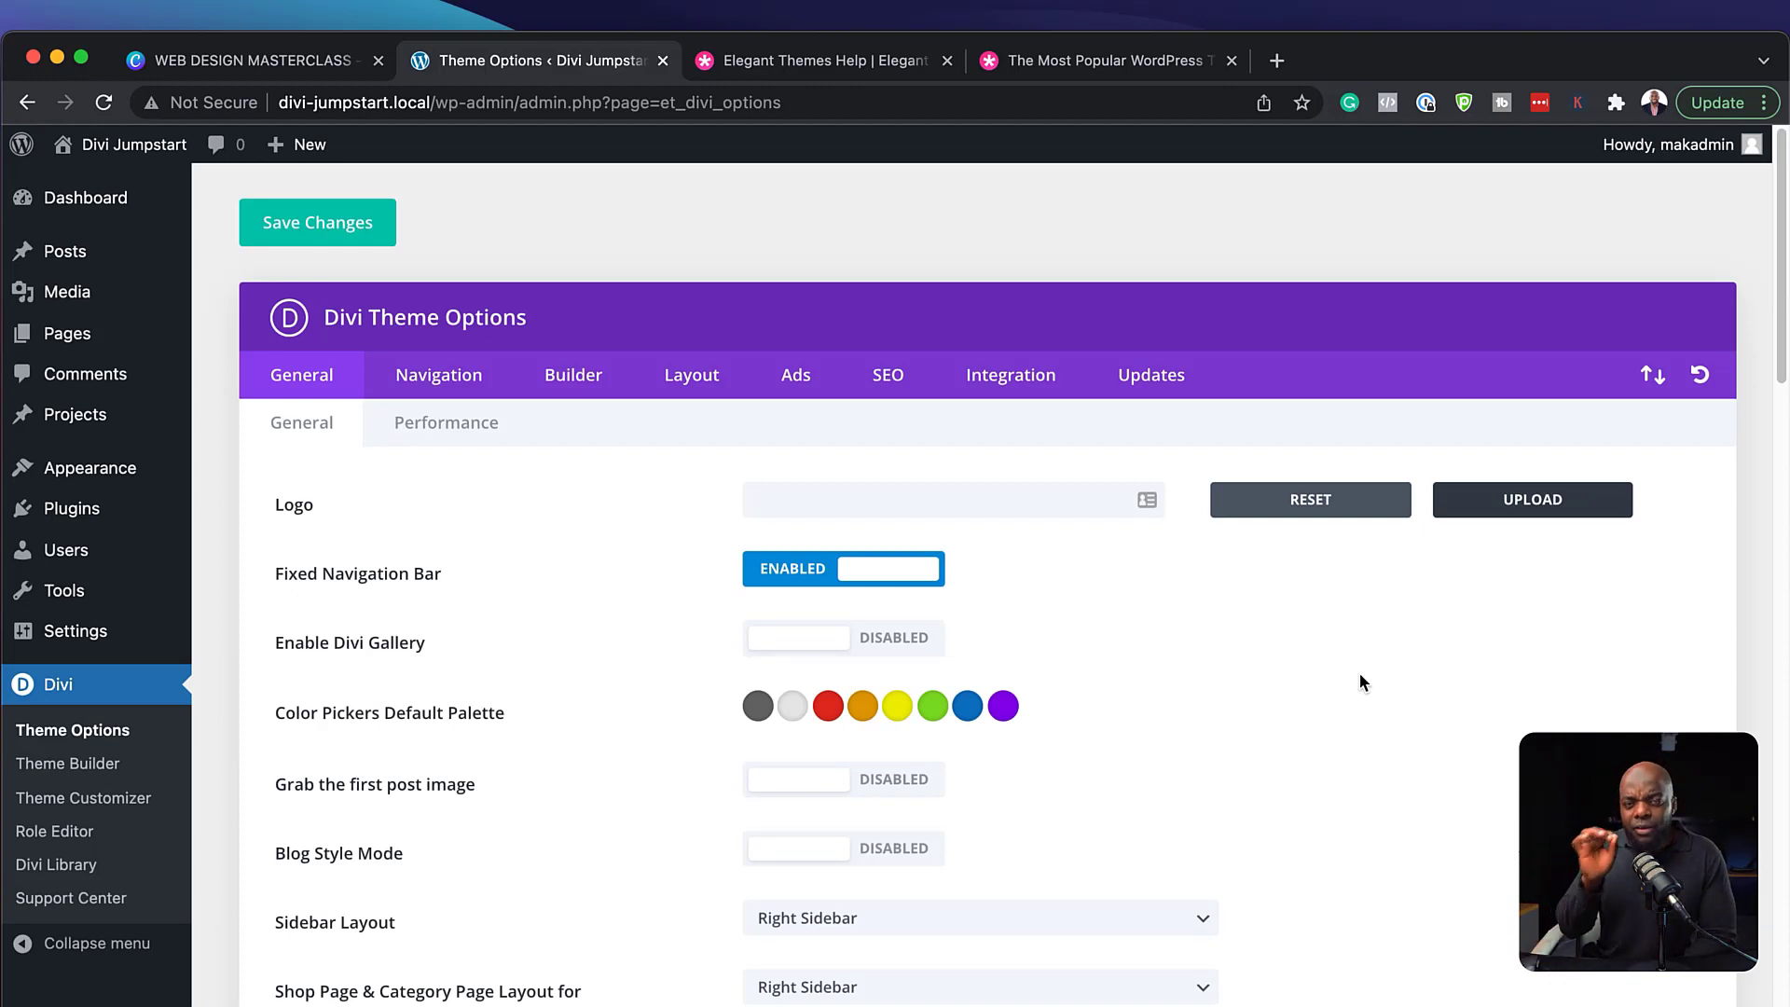
Scroll down the Theme Options page, then load coolors.co in a new browser tab.
scroll(1093, 684, "down", 3)
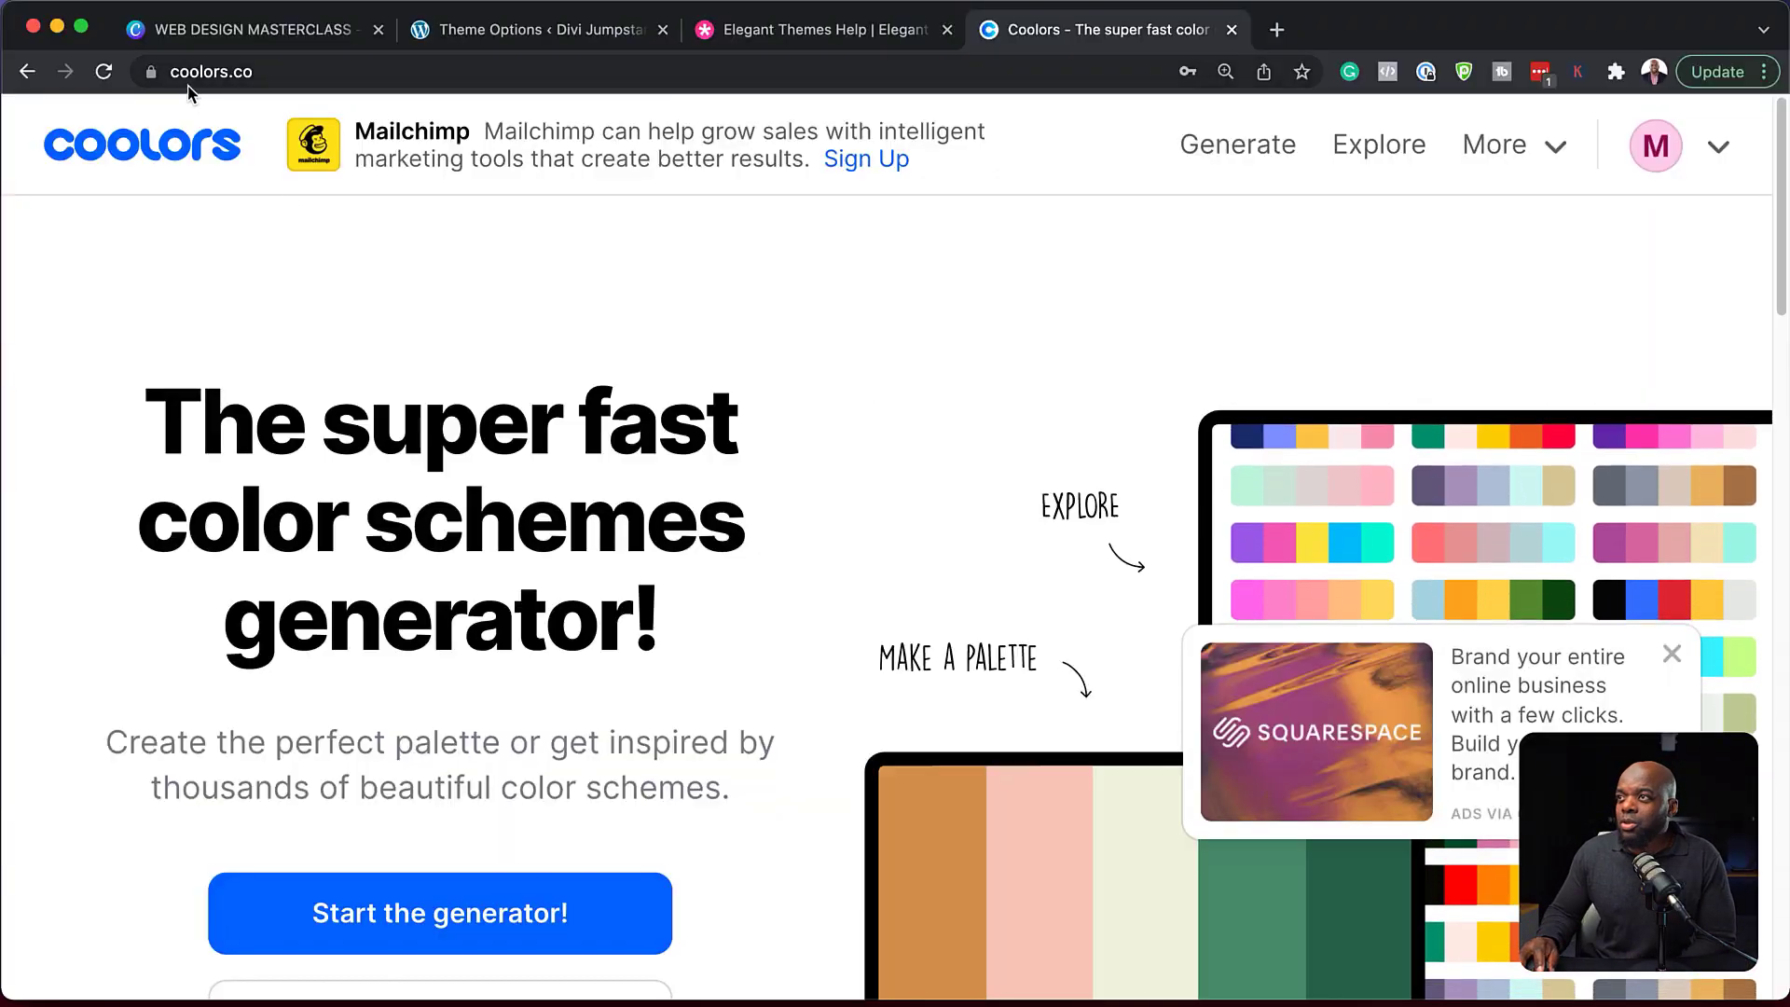
Generate a Coolors palette, change the first colour to the 302C77 shade, and copy its hex.
left_click(447, 910)
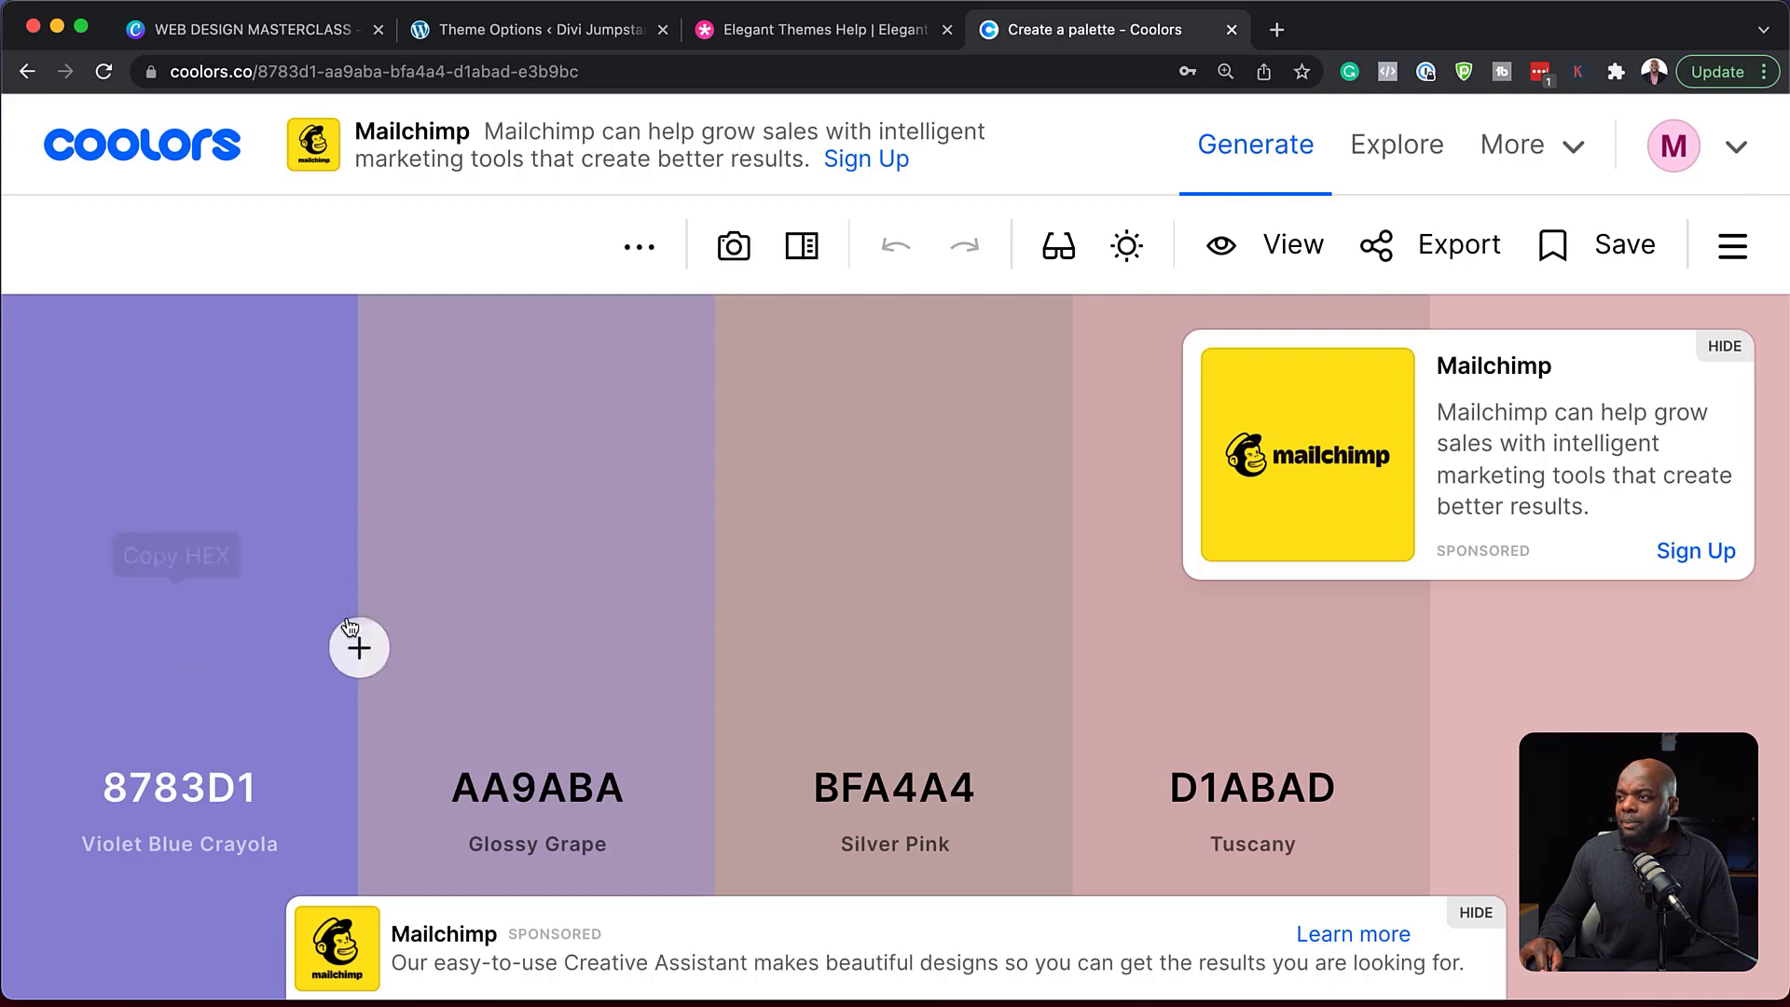
left_click(353, 647)
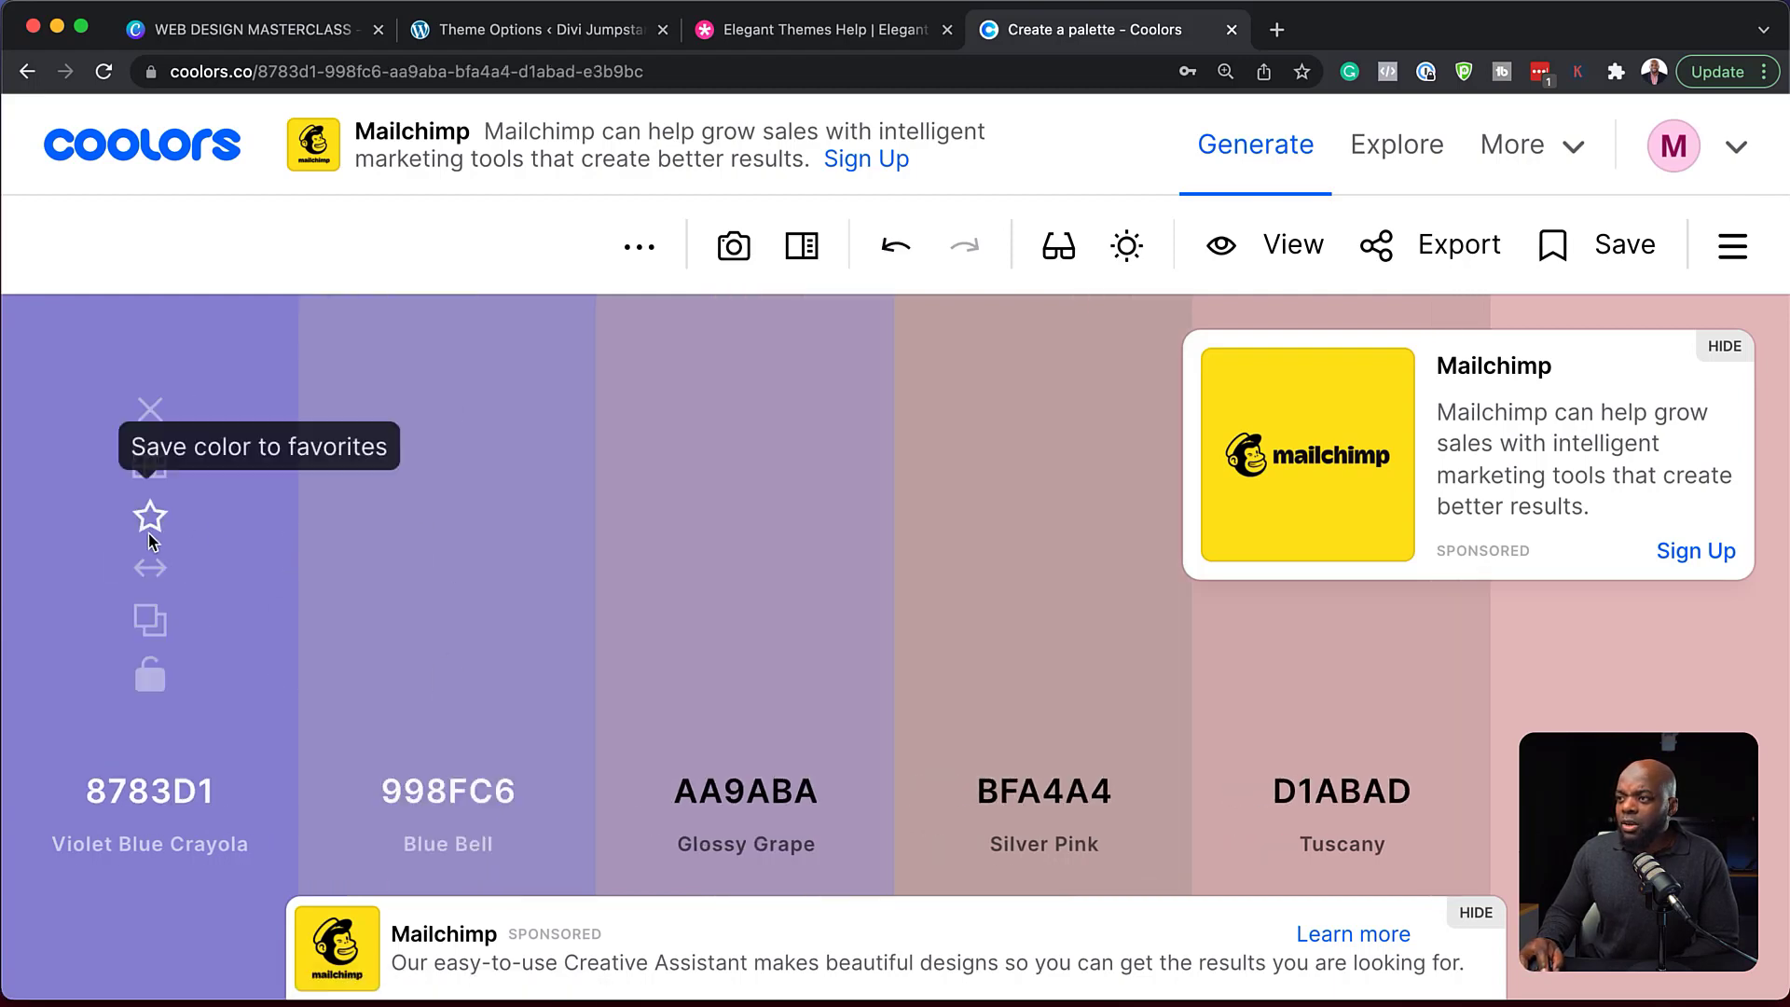
left_click(149, 460)
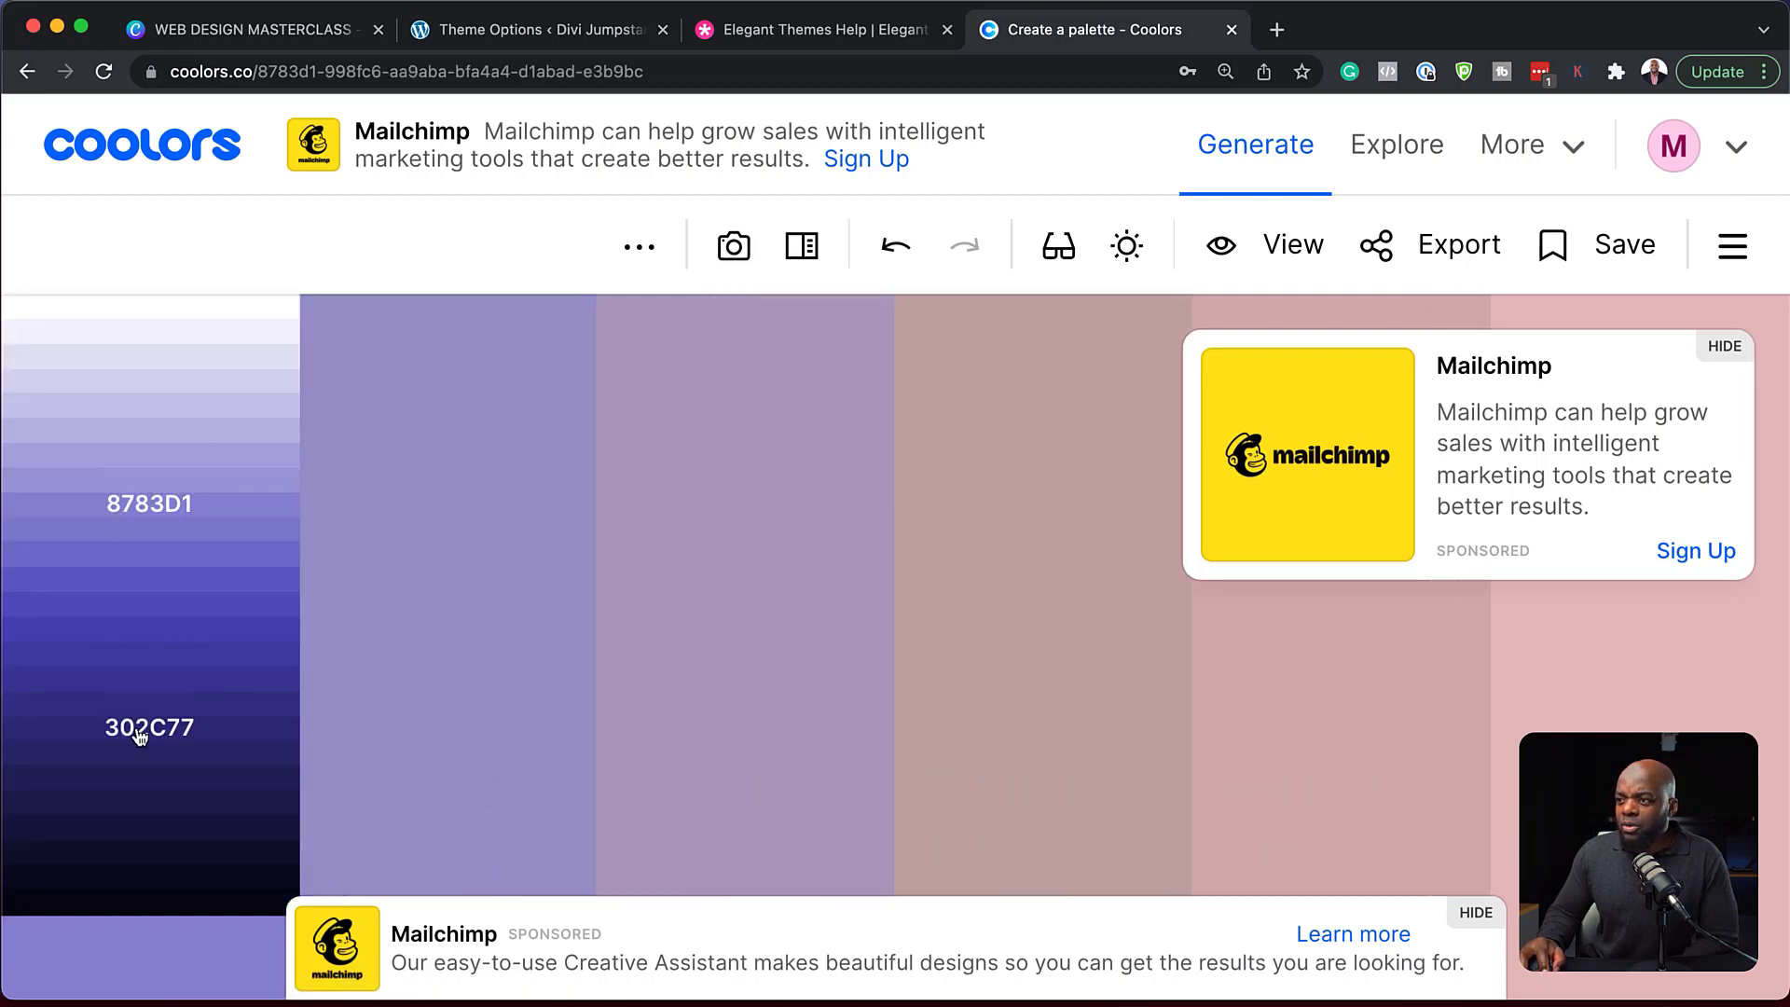
left_click(148, 728)
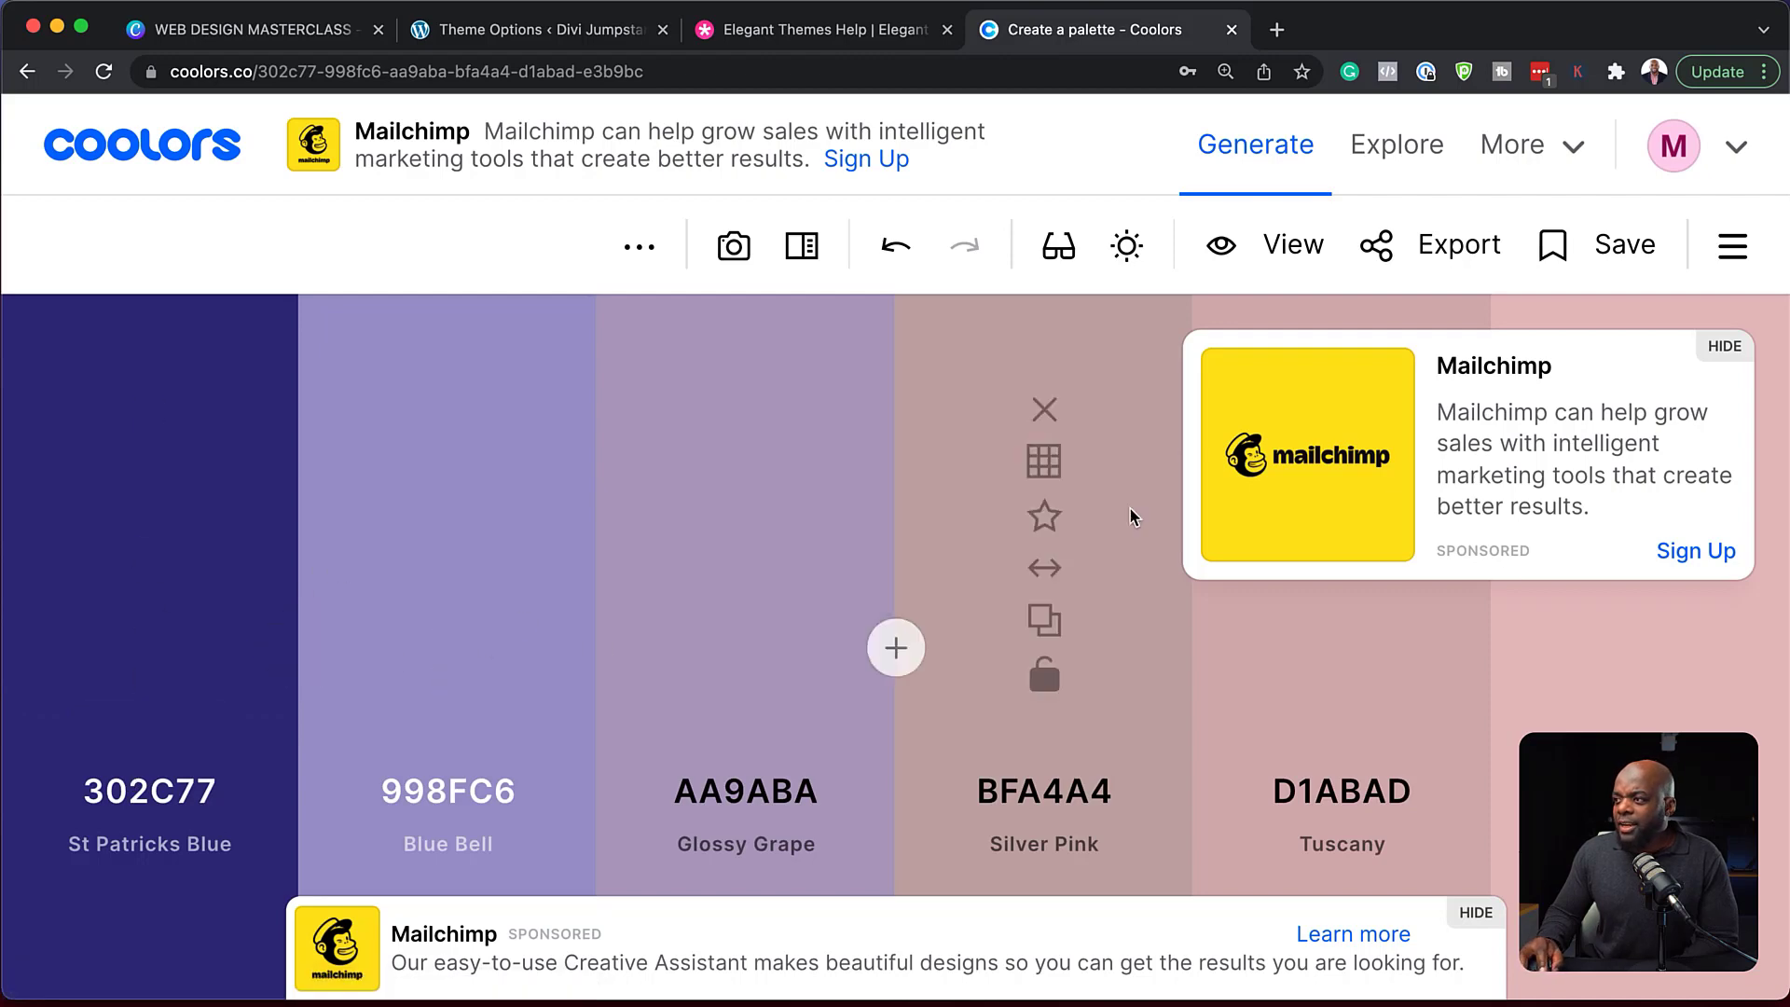
left_click(1722, 346)
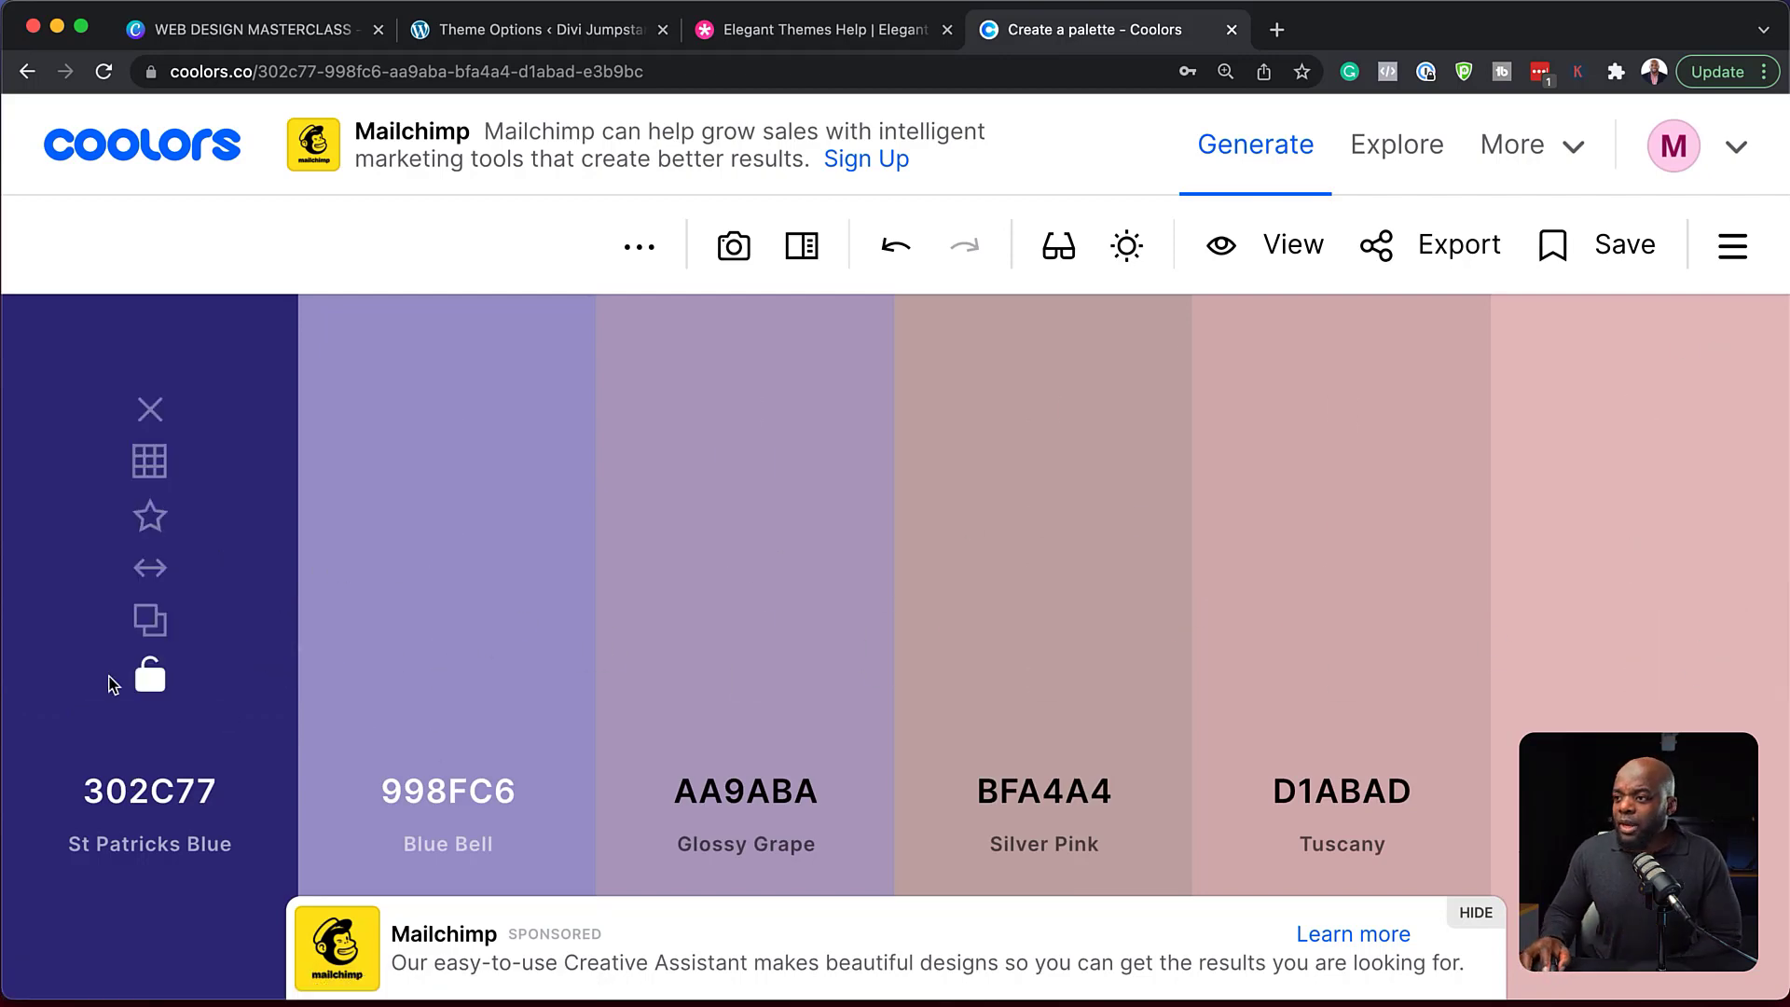
left_click(150, 620)
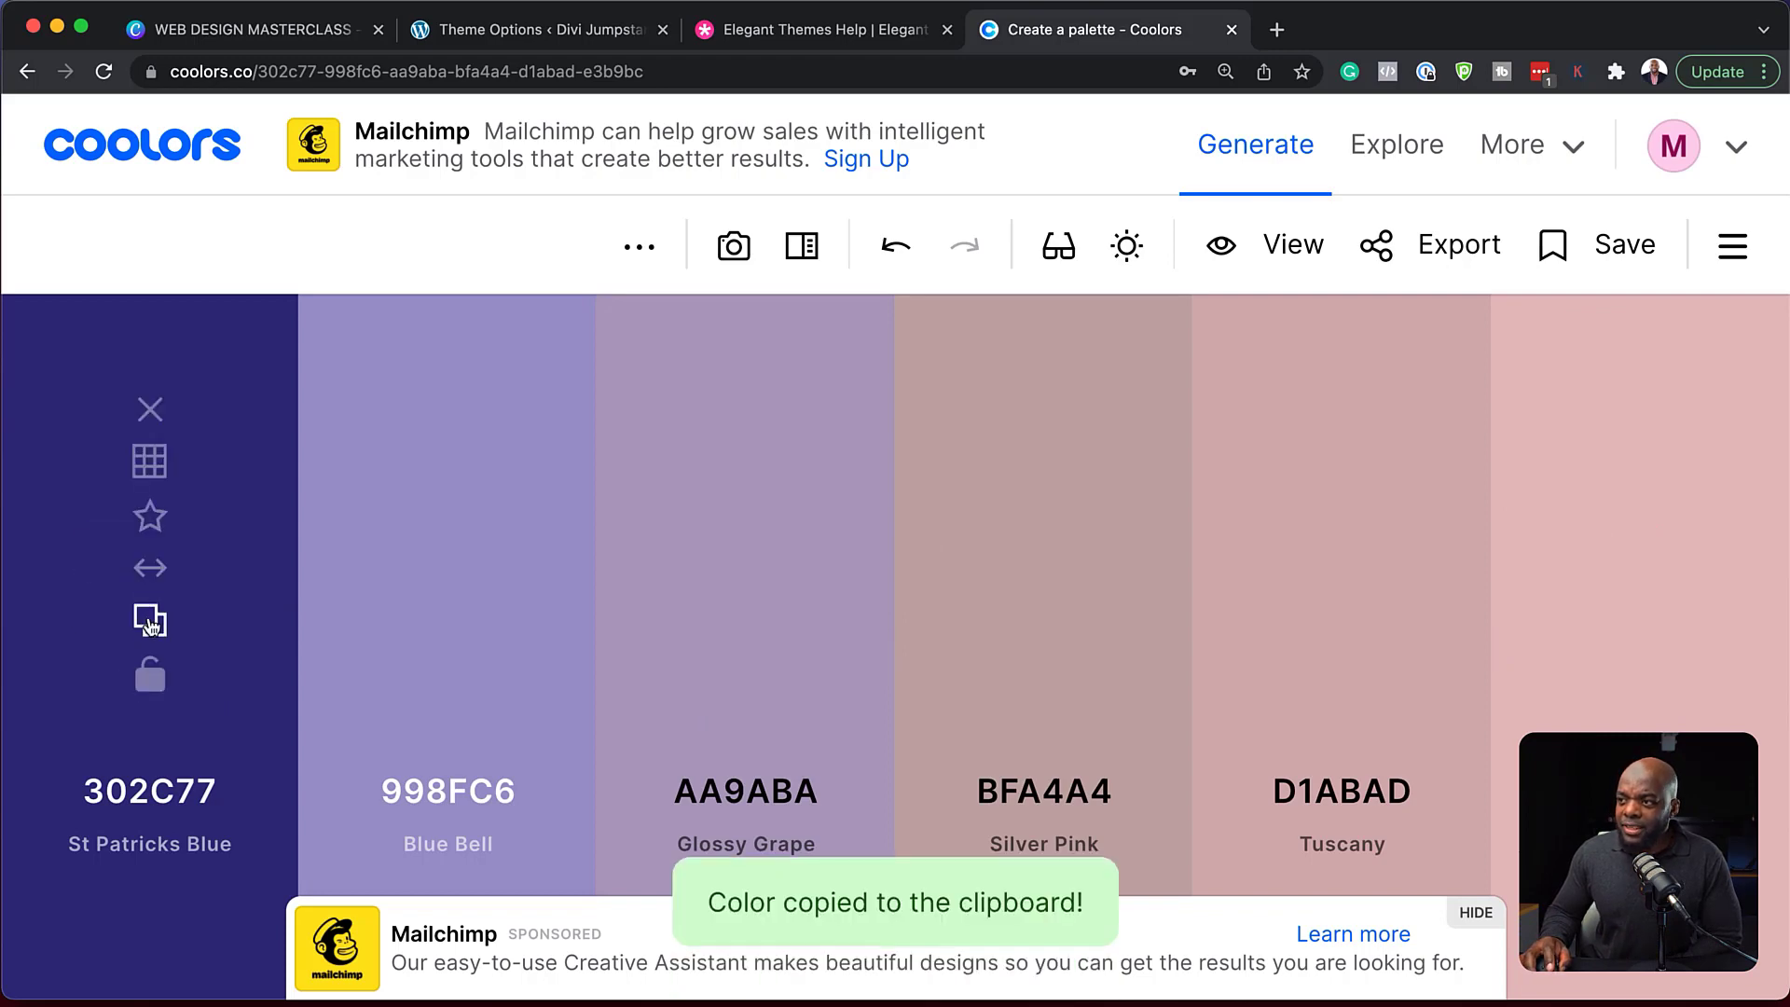
Set the first default palette swatch to Blue Bell #998FC6 copied from Coolors.
left_click(500, 36)
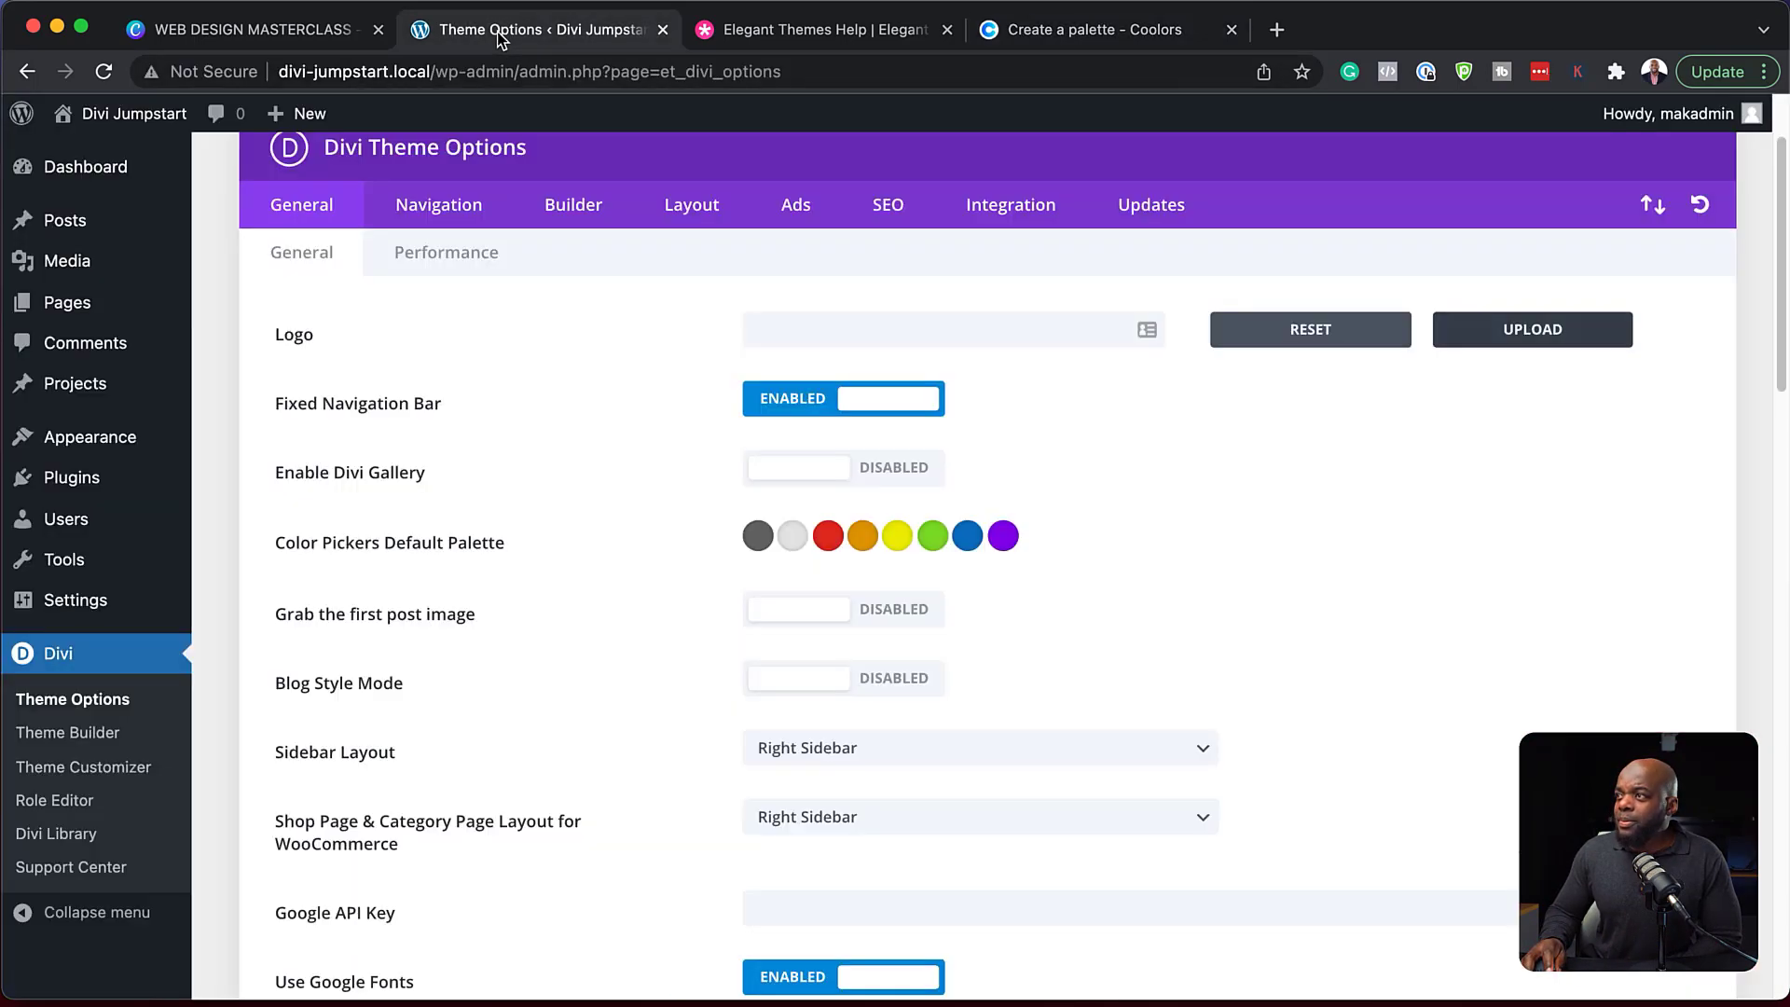
left_click(758, 536)
double_click(827, 586)
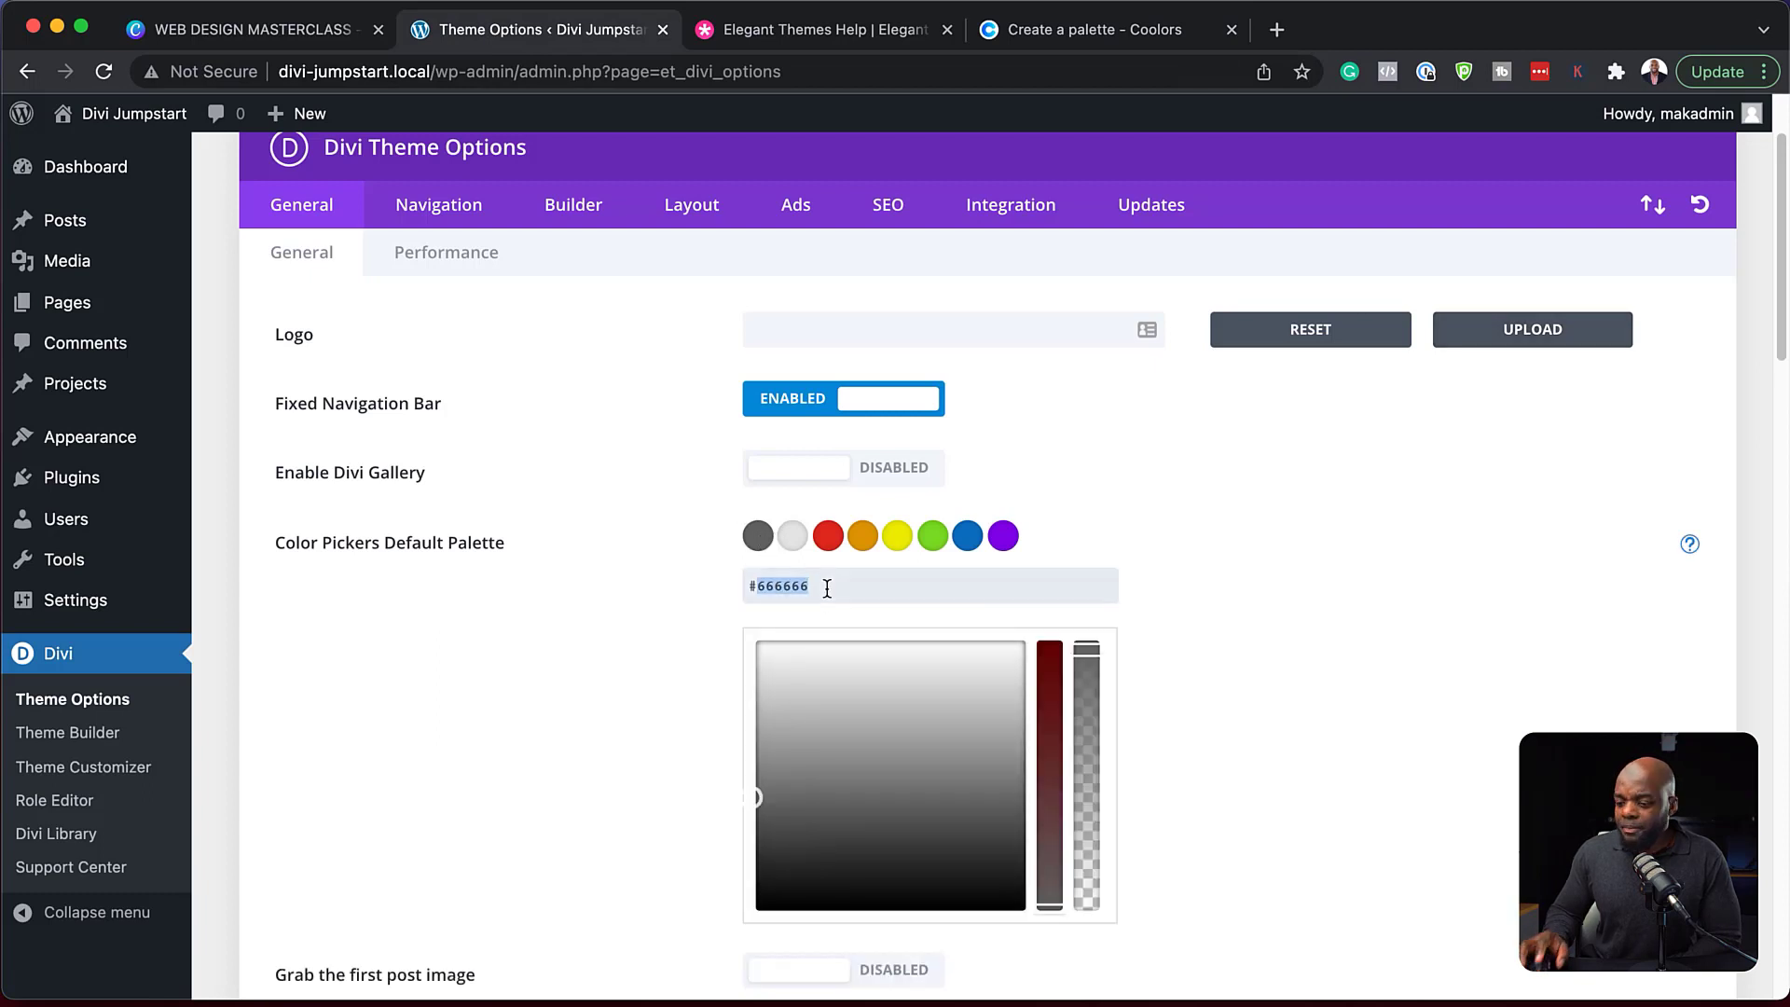
key("super+v")
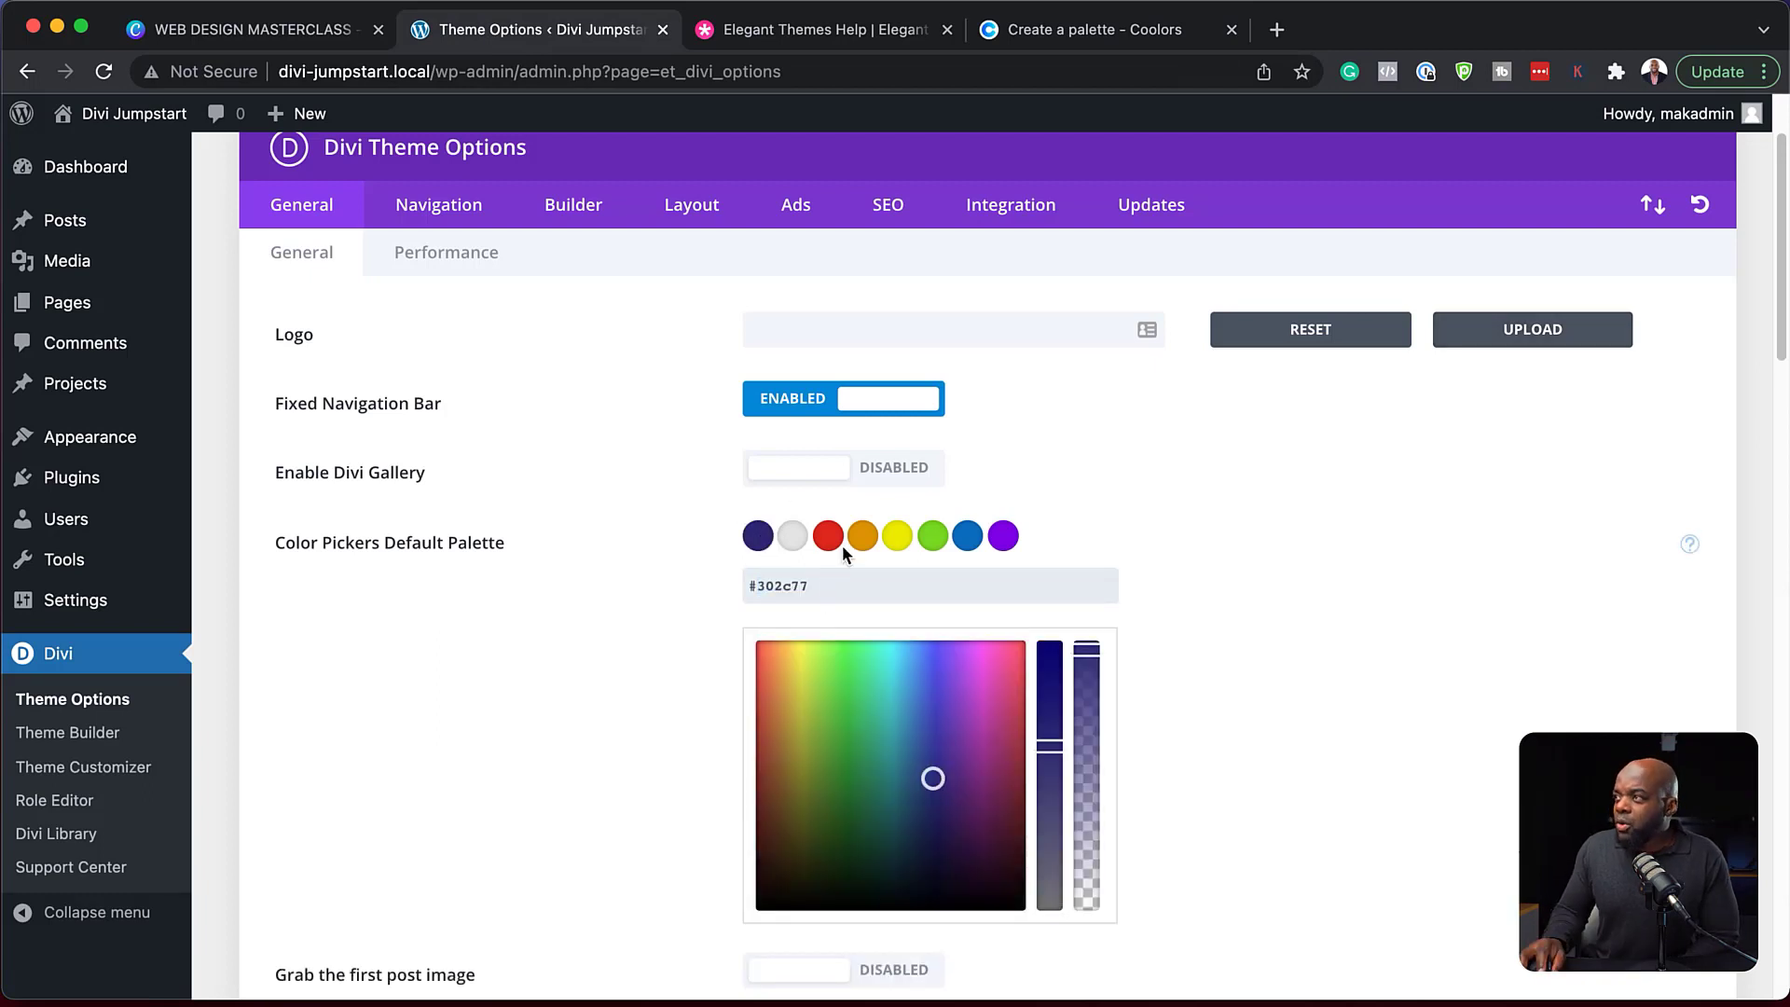
left_click(1026, 33)
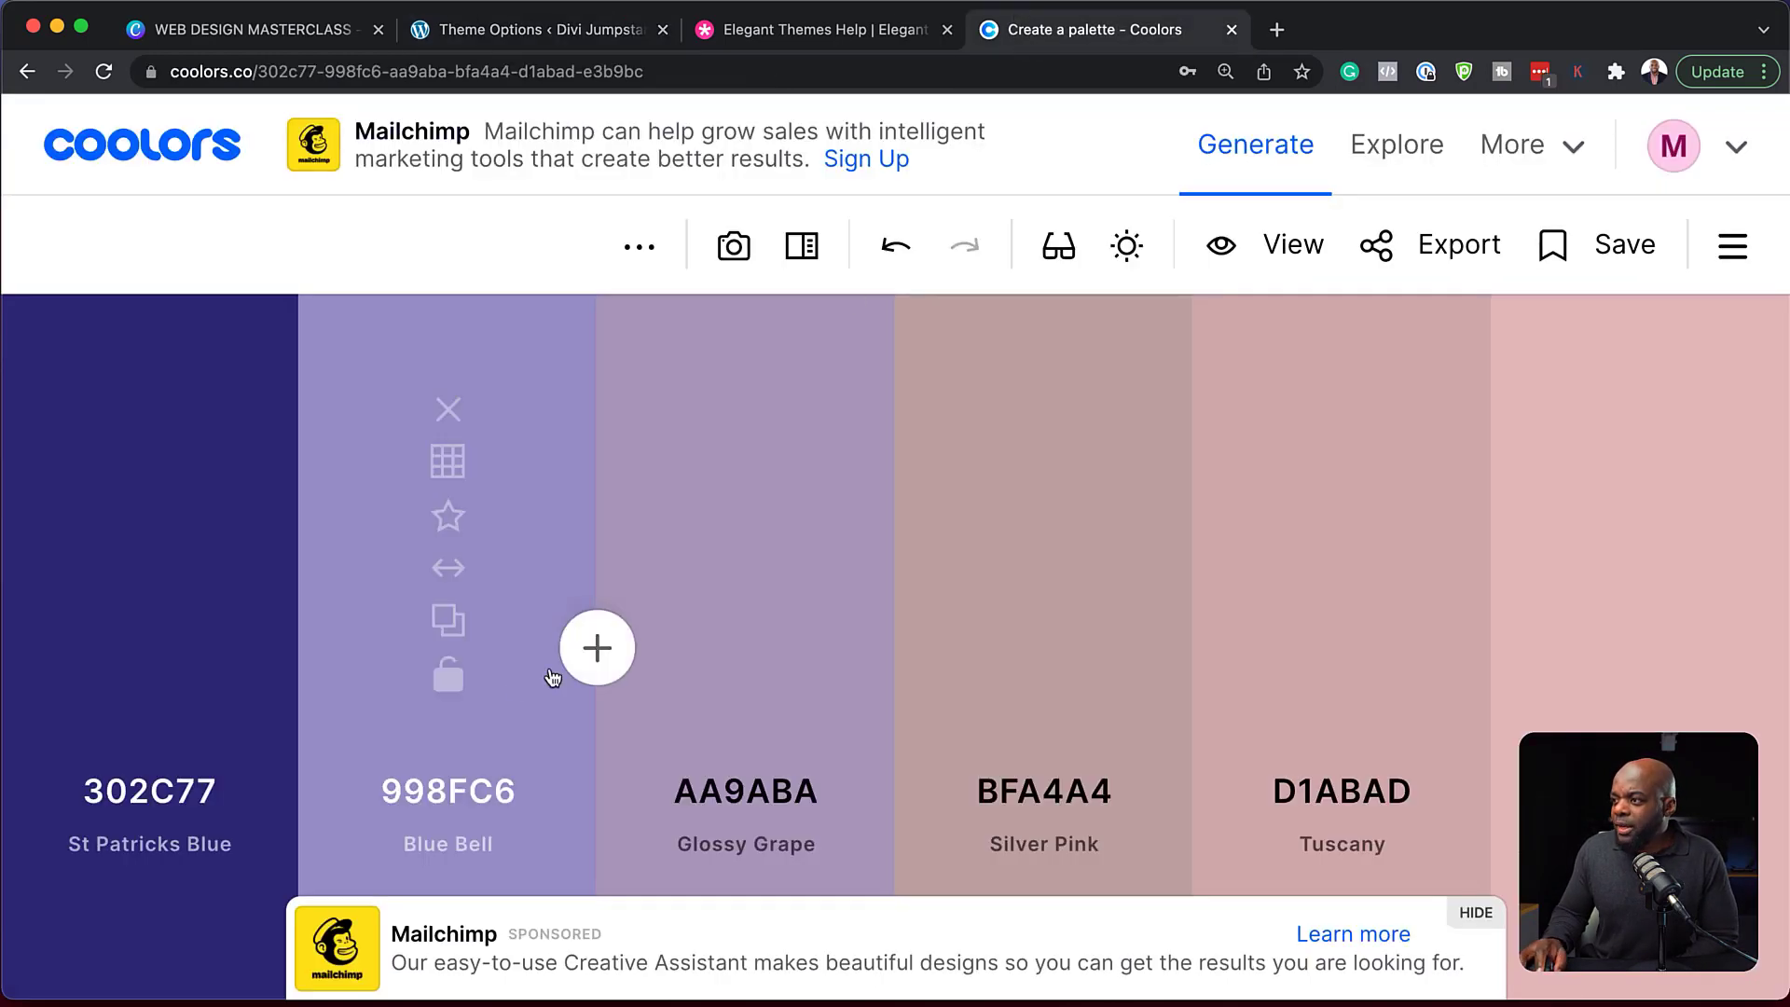
left_click(447, 622)
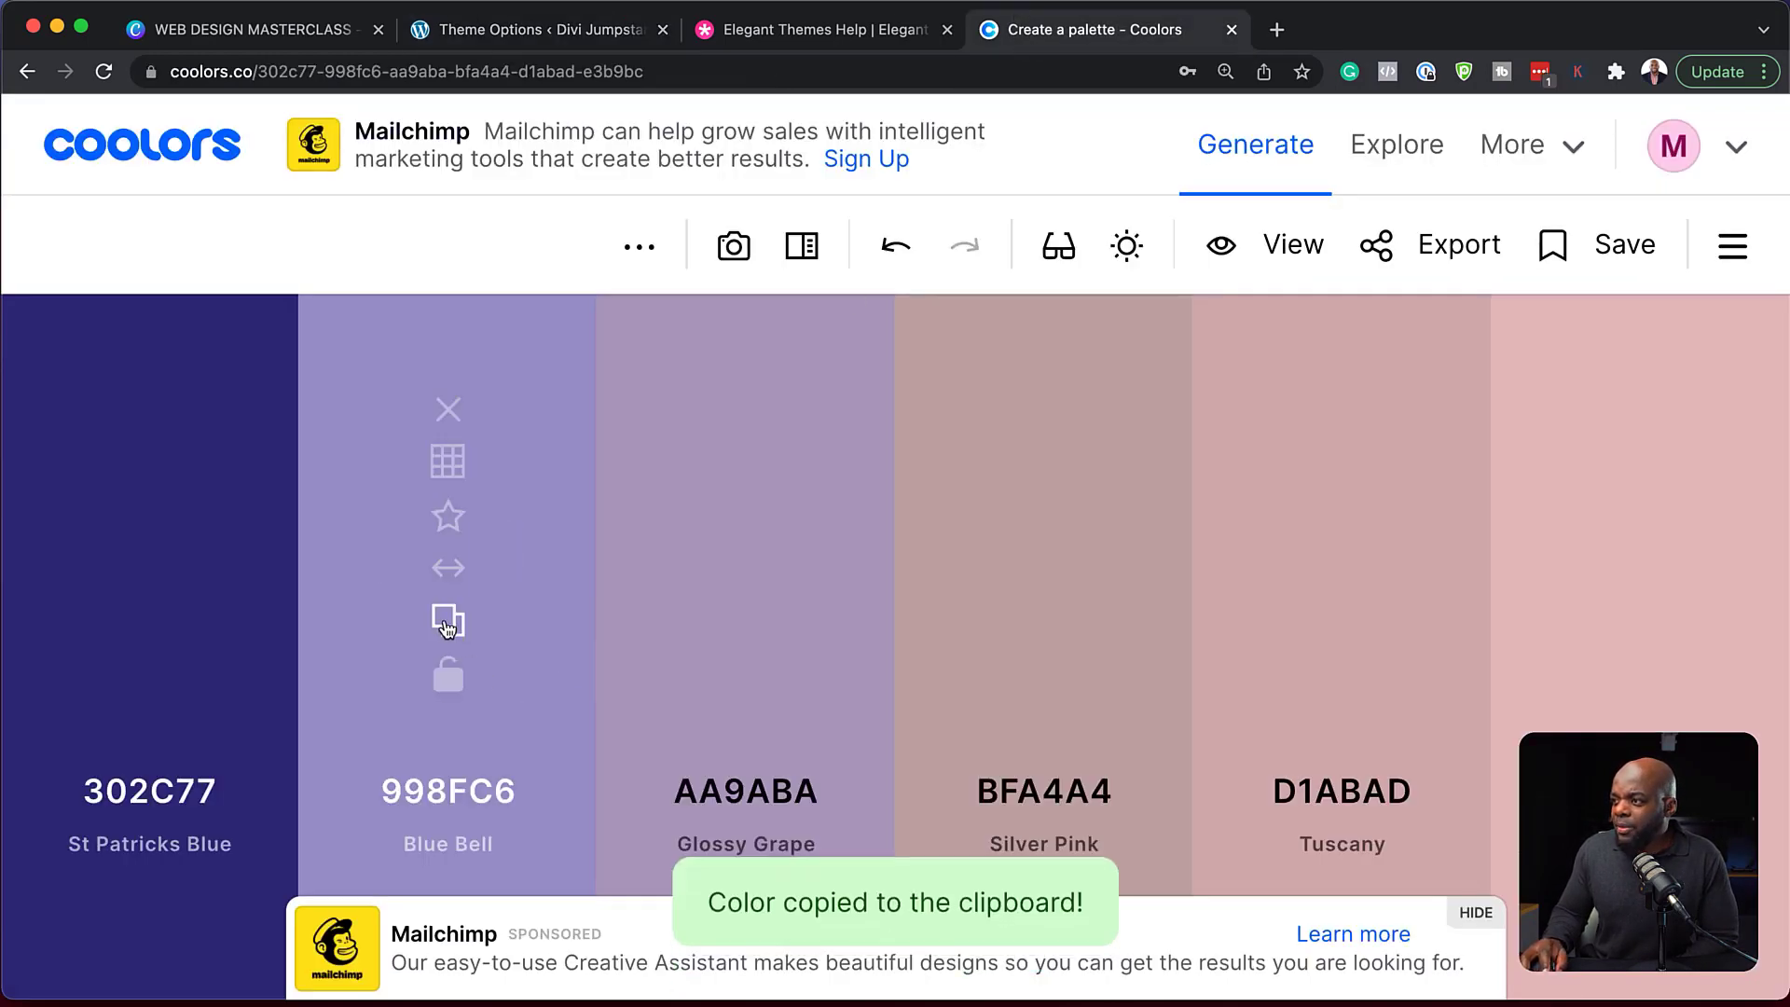
left_click(525, 32)
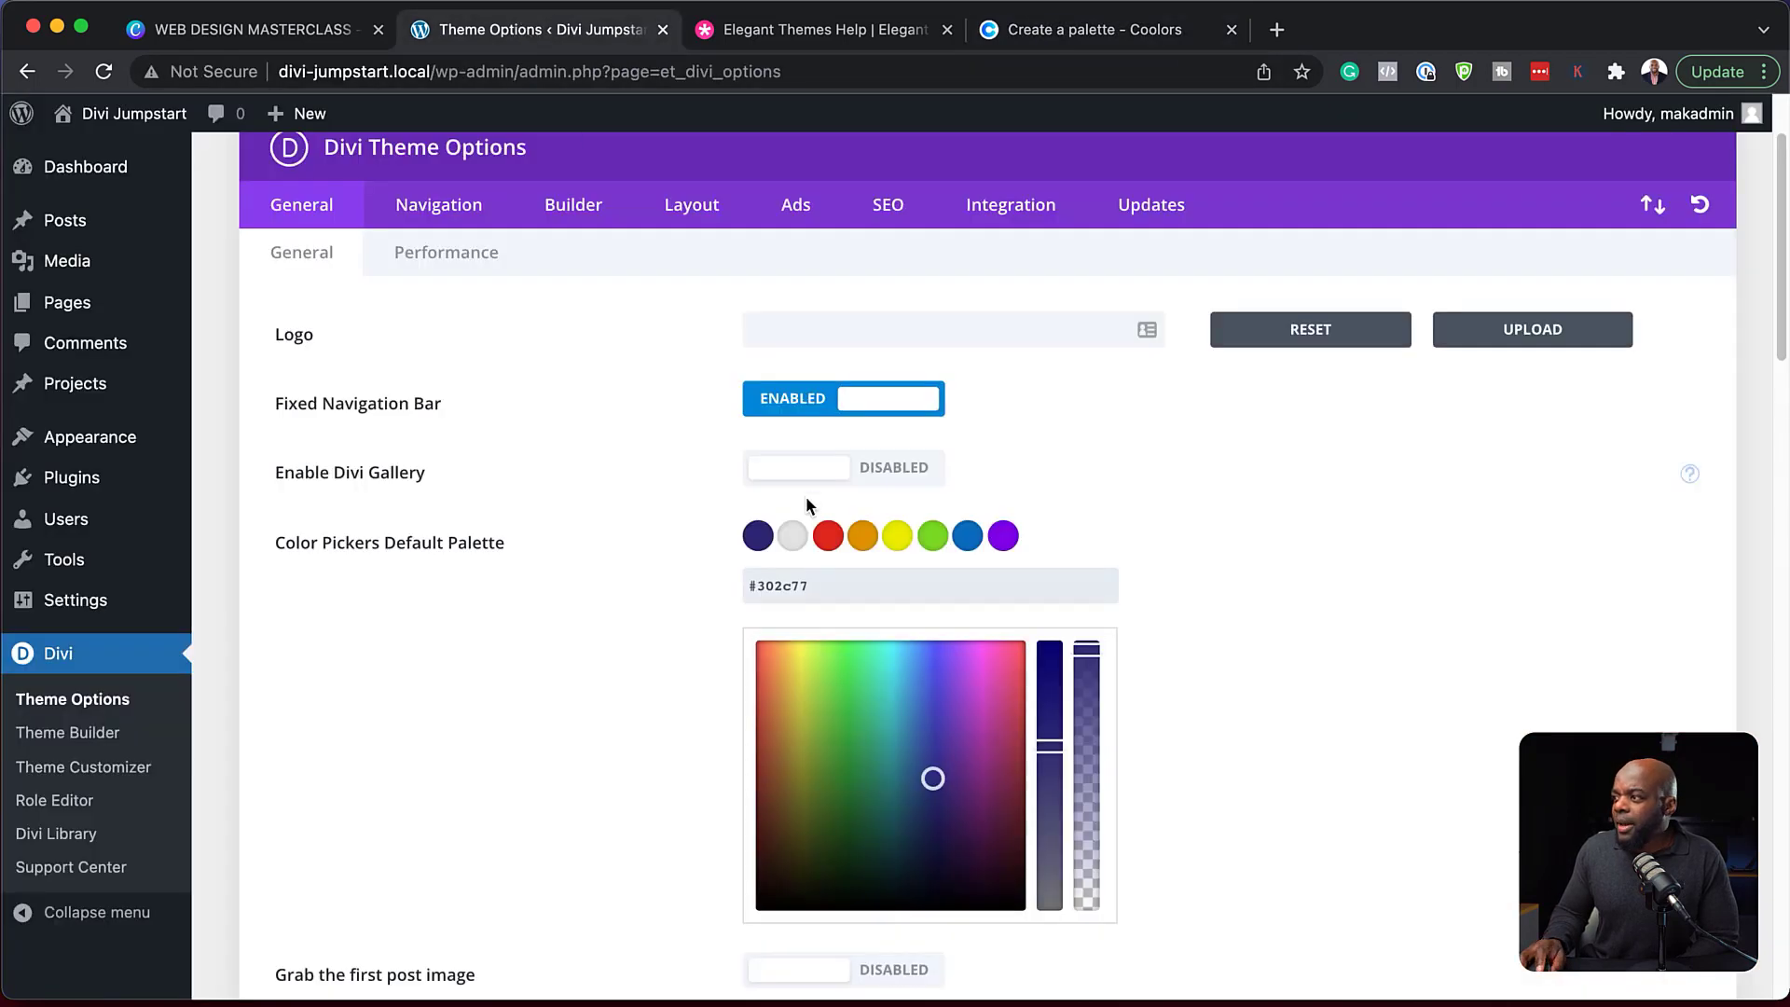
triple_click(822, 587)
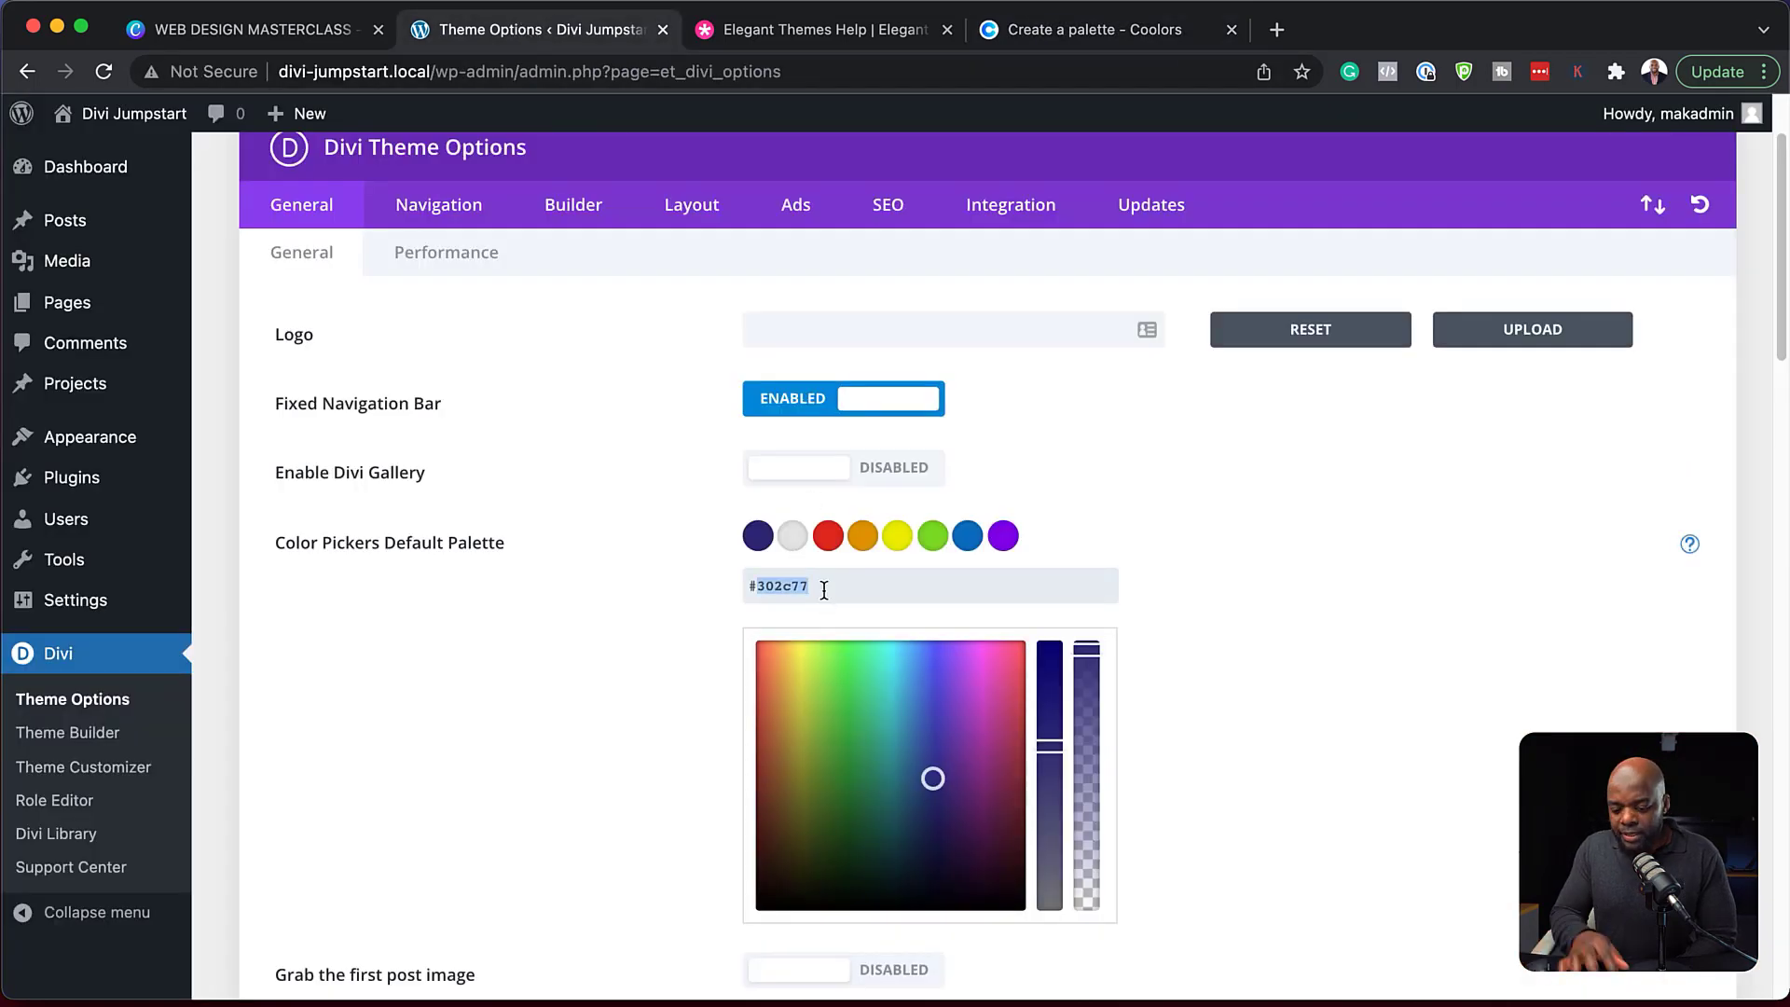
key("super+v")
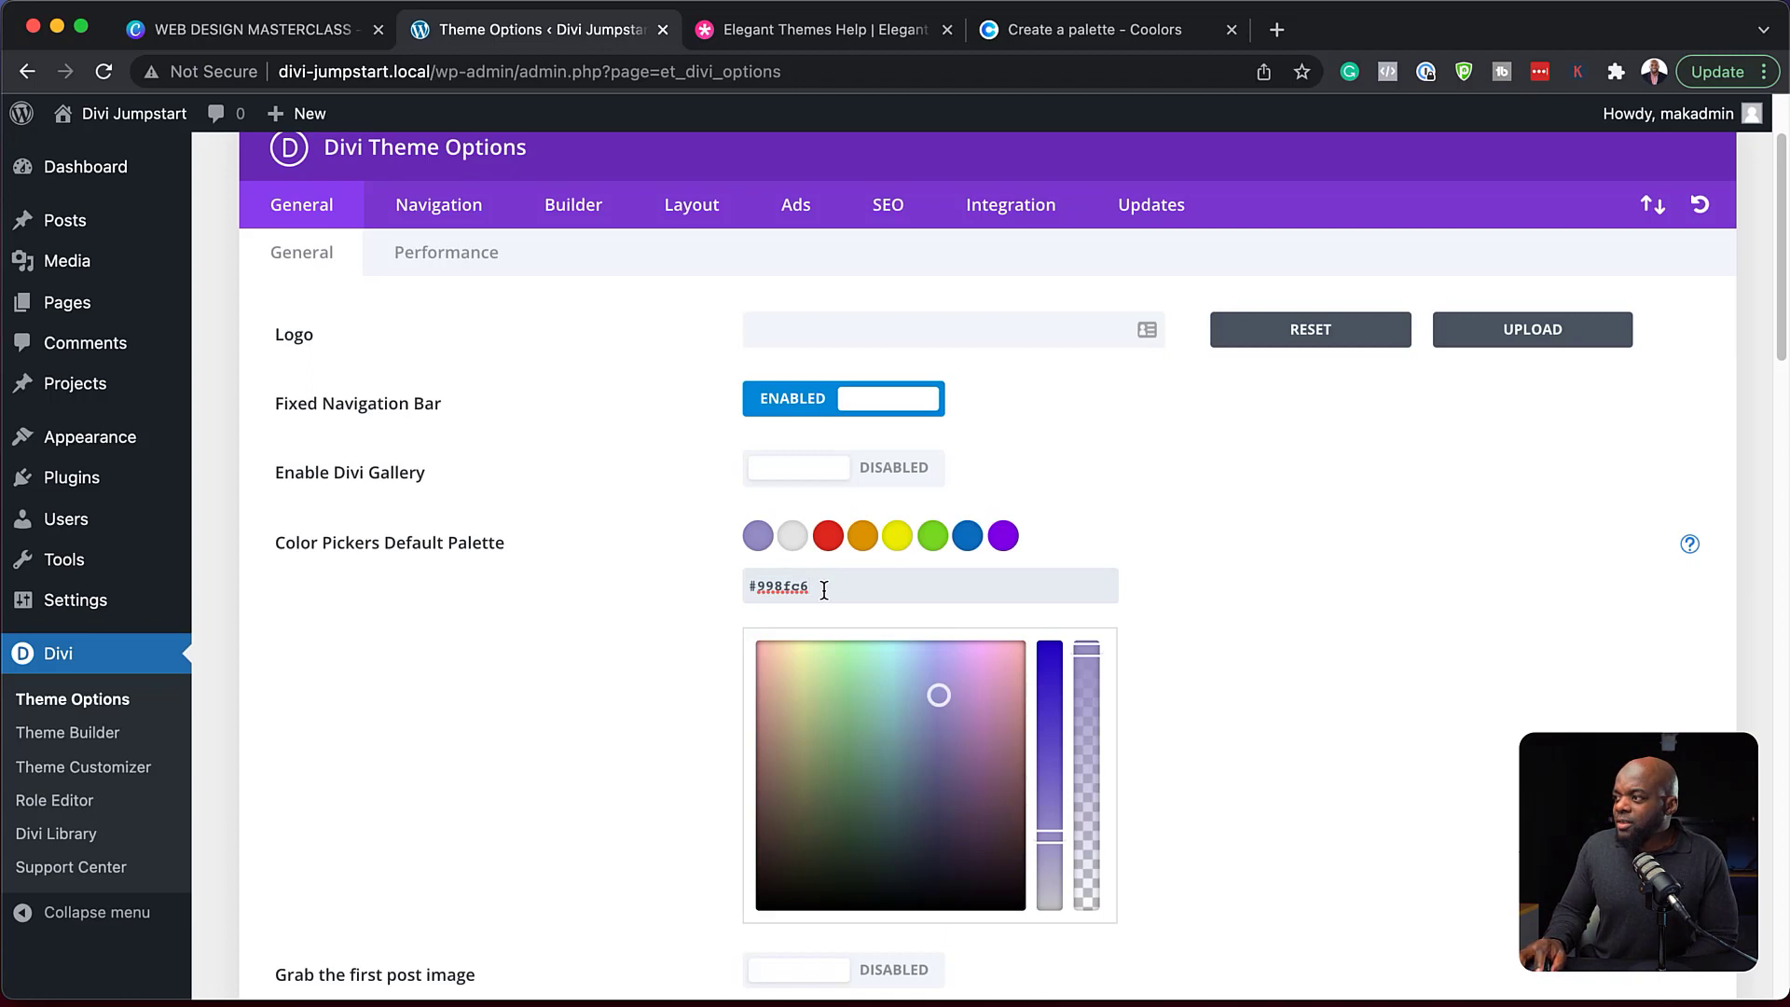
Set the second palette swatch to #302c77, replacing e5e5e5.
left_click(791, 540)
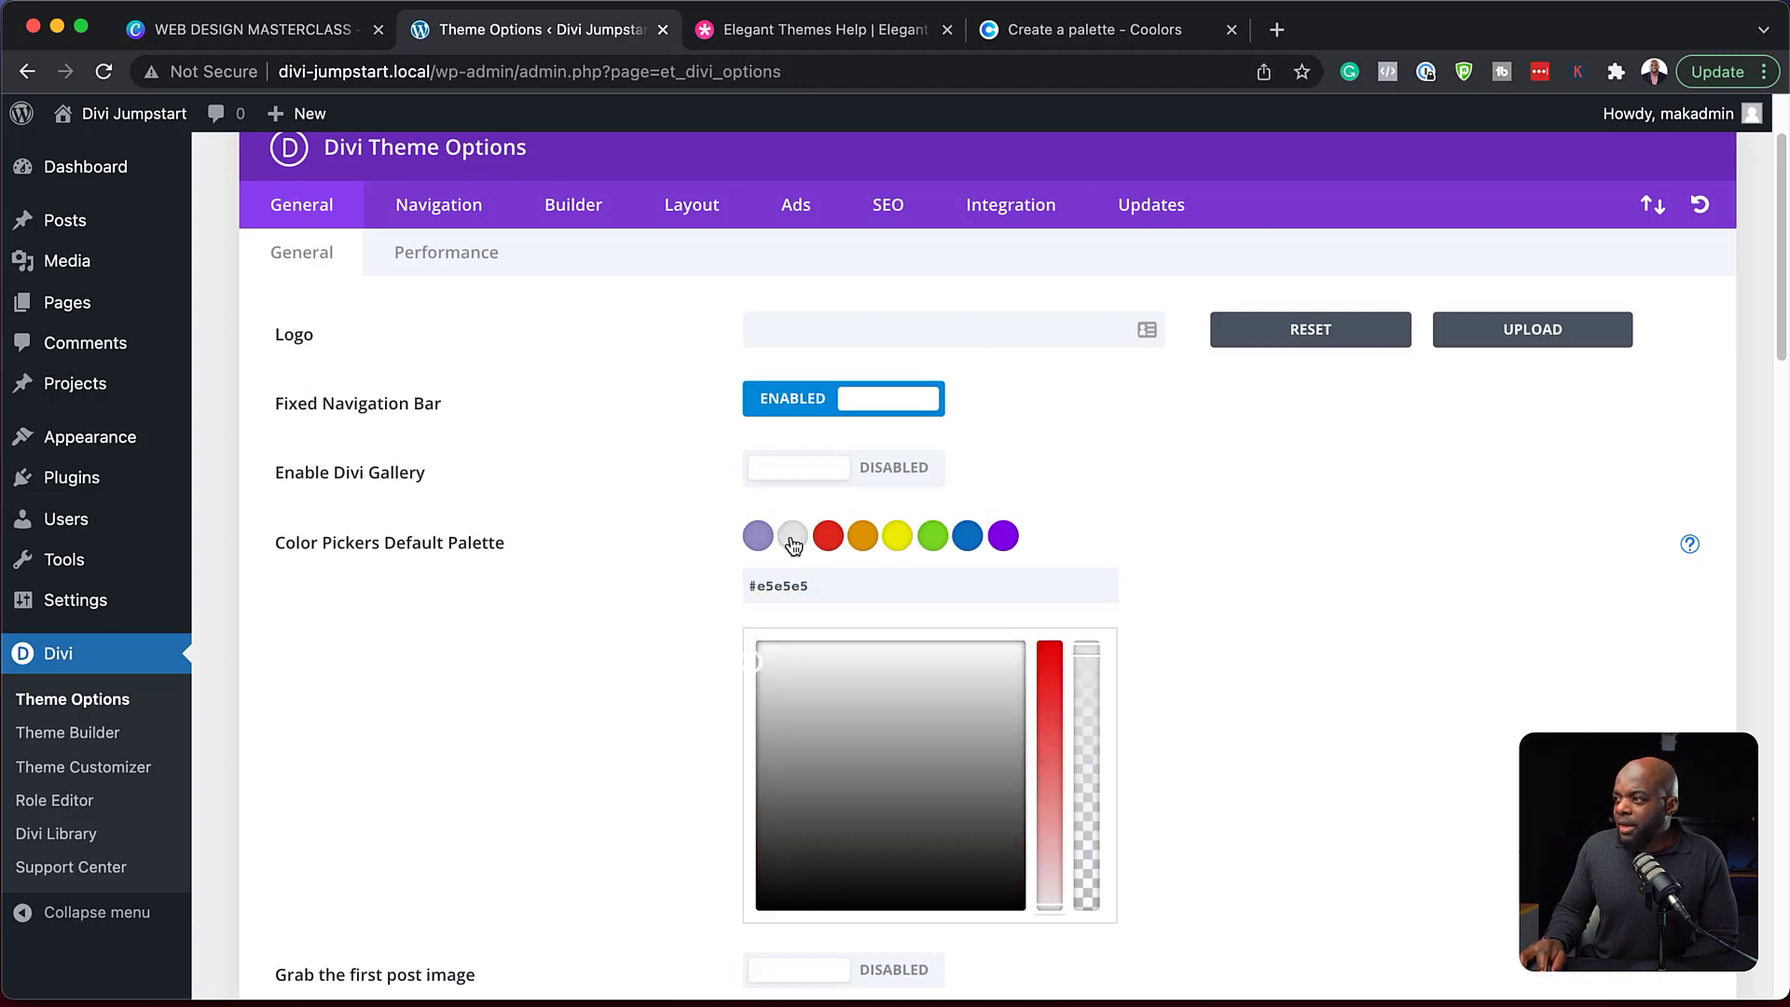
left_click(1122, 33)
left_click(147, 618)
left_click(622, 36)
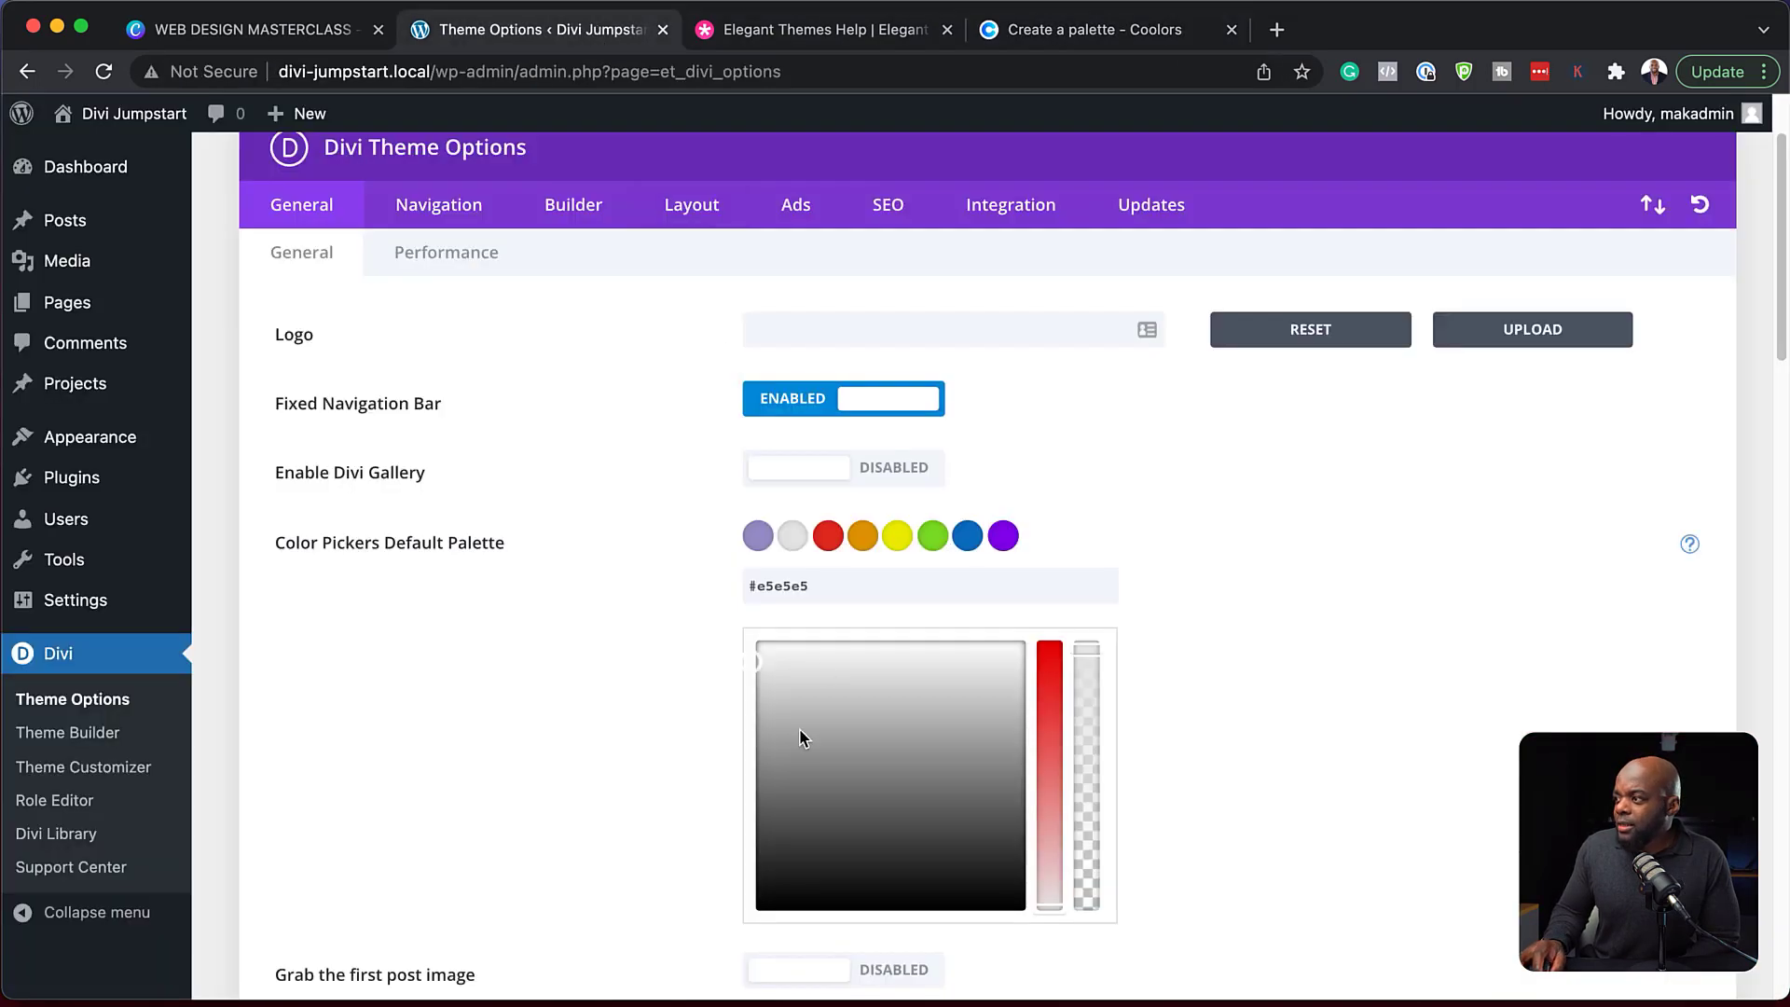
double_click(830, 588)
key("super+v")
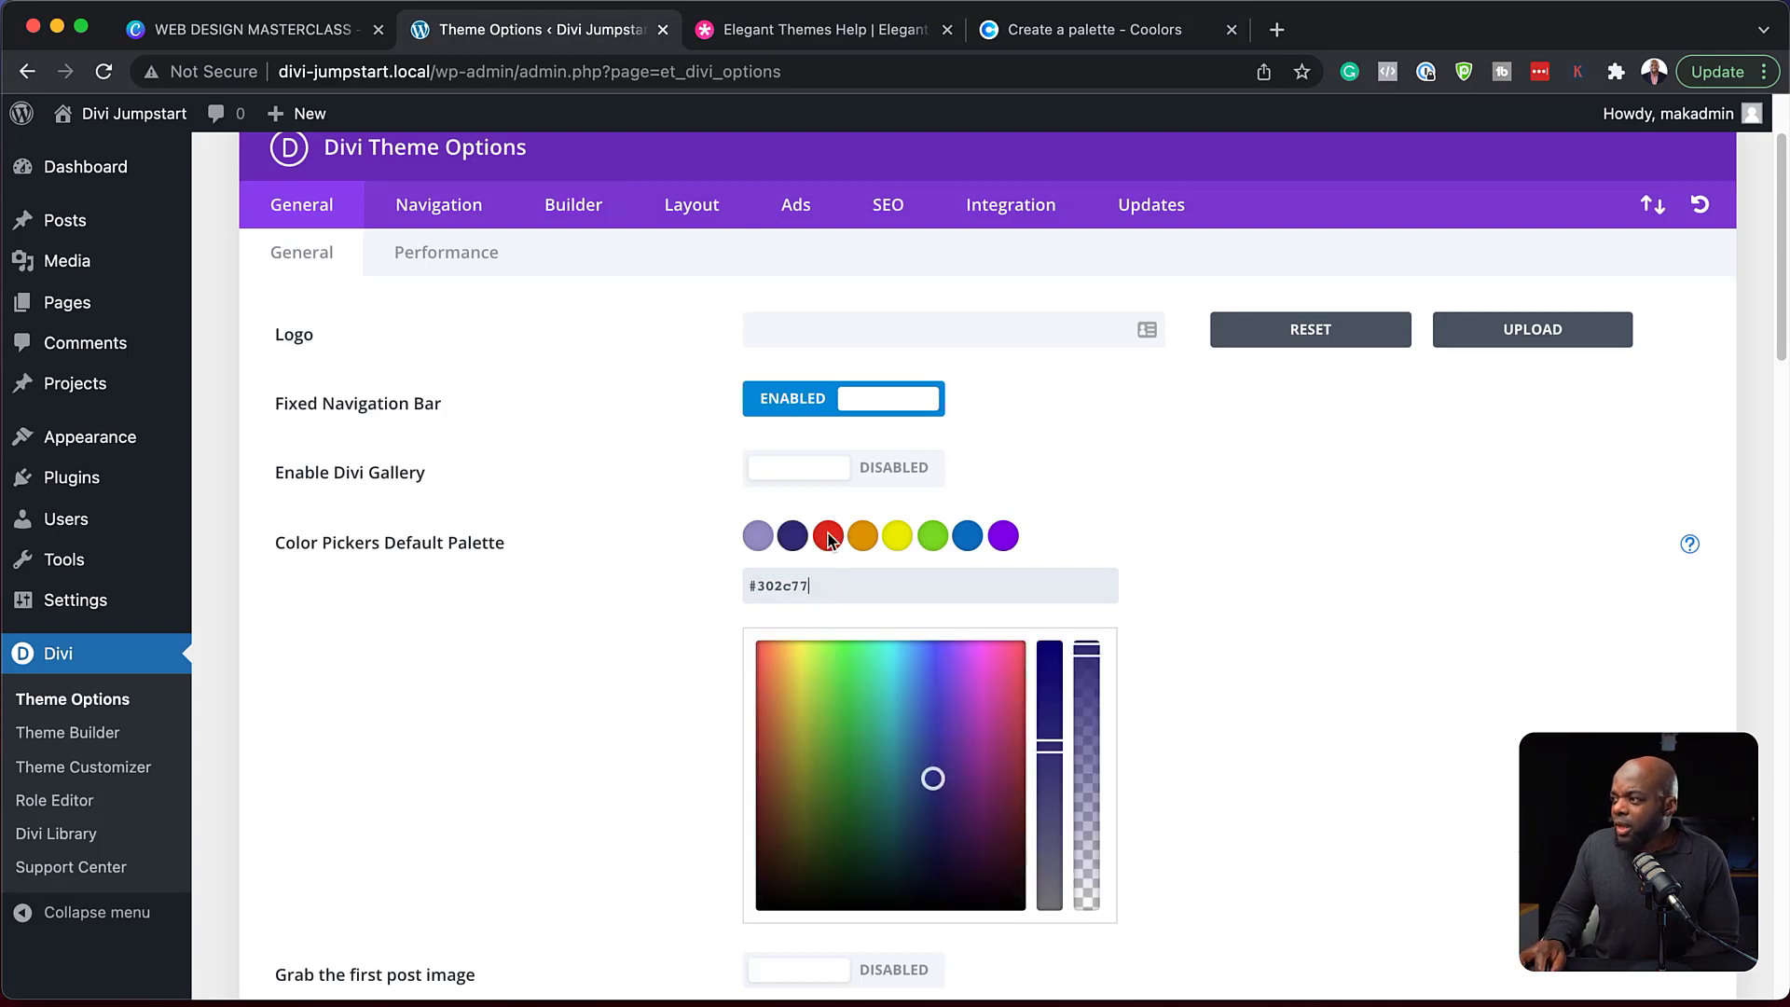
Set the third palette swatch to #ffffff and save the theme options.
left_click(827, 537)
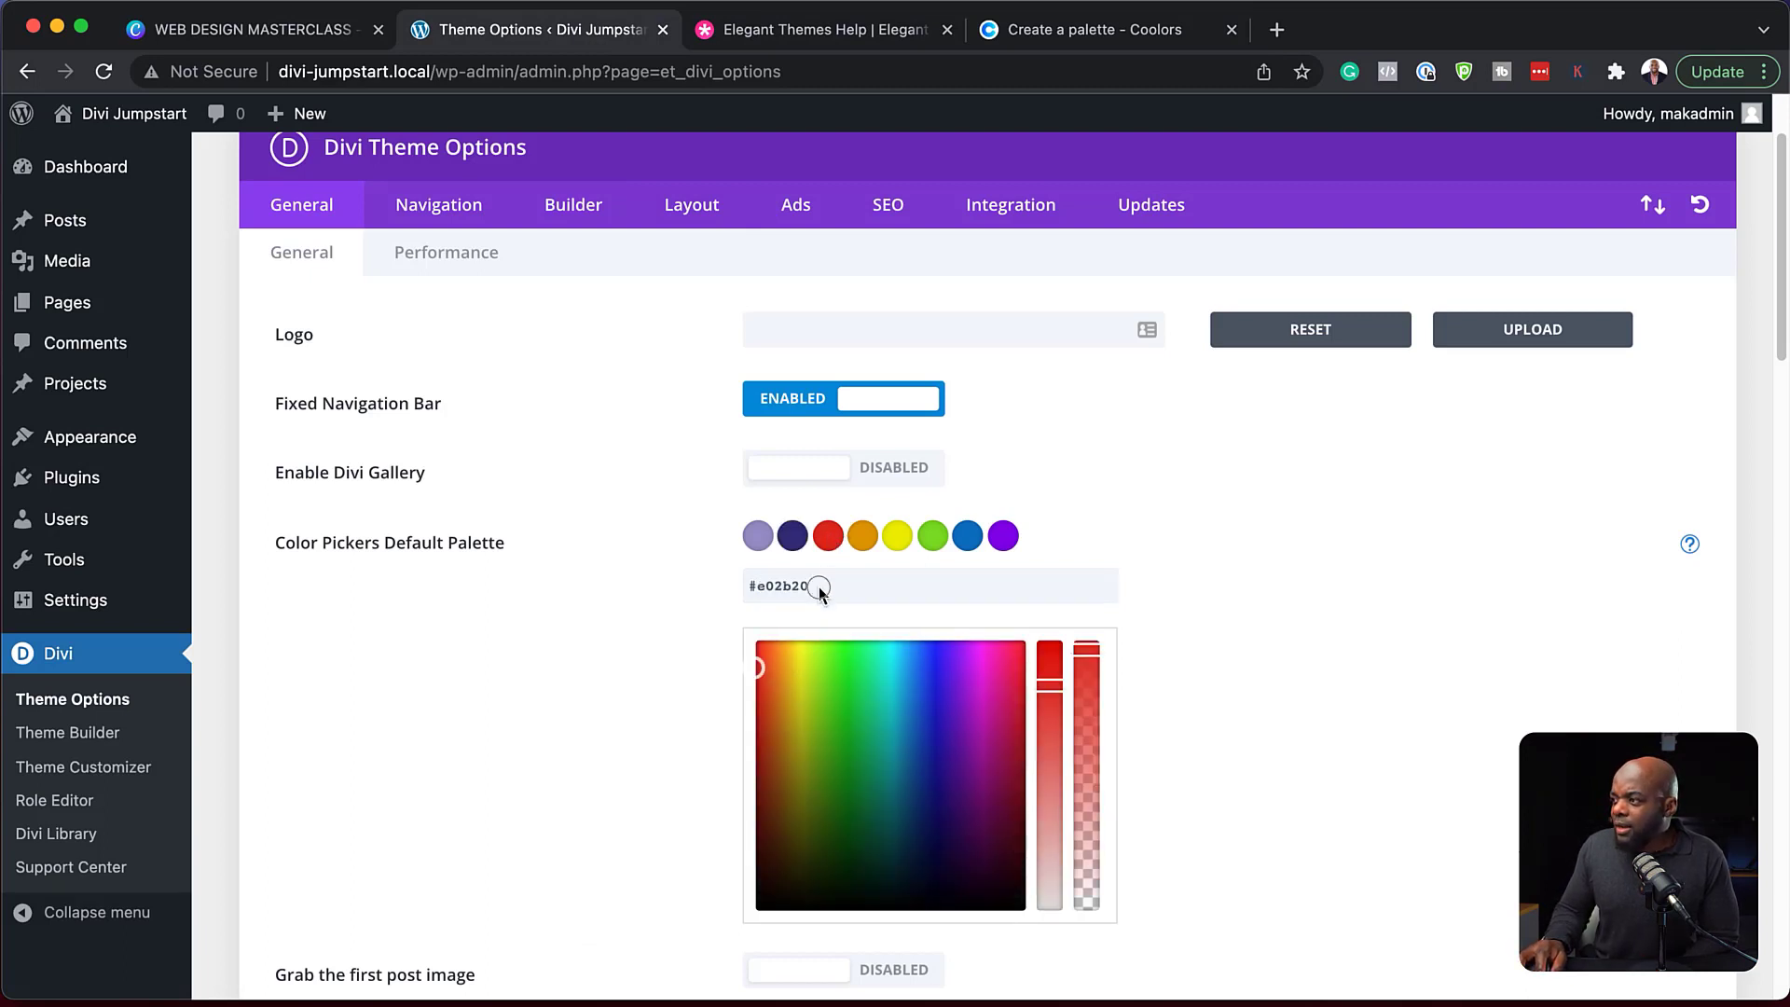
triple_click(820, 587)
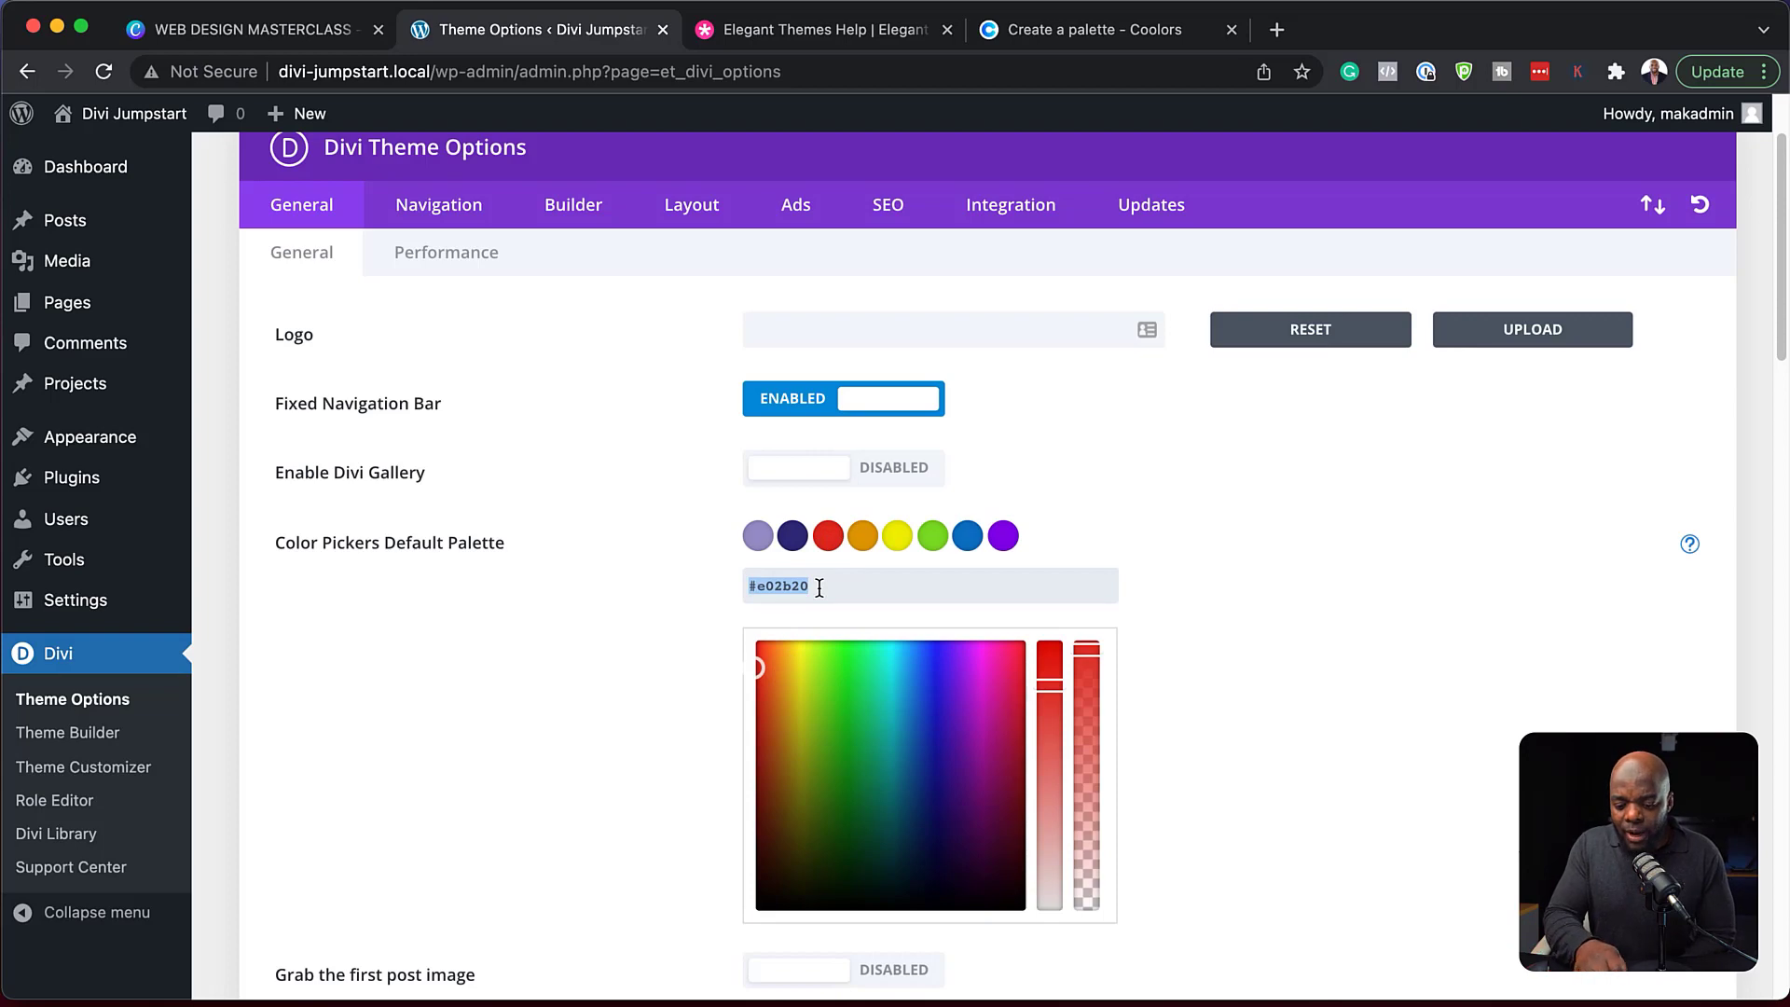
type("#ffffff")
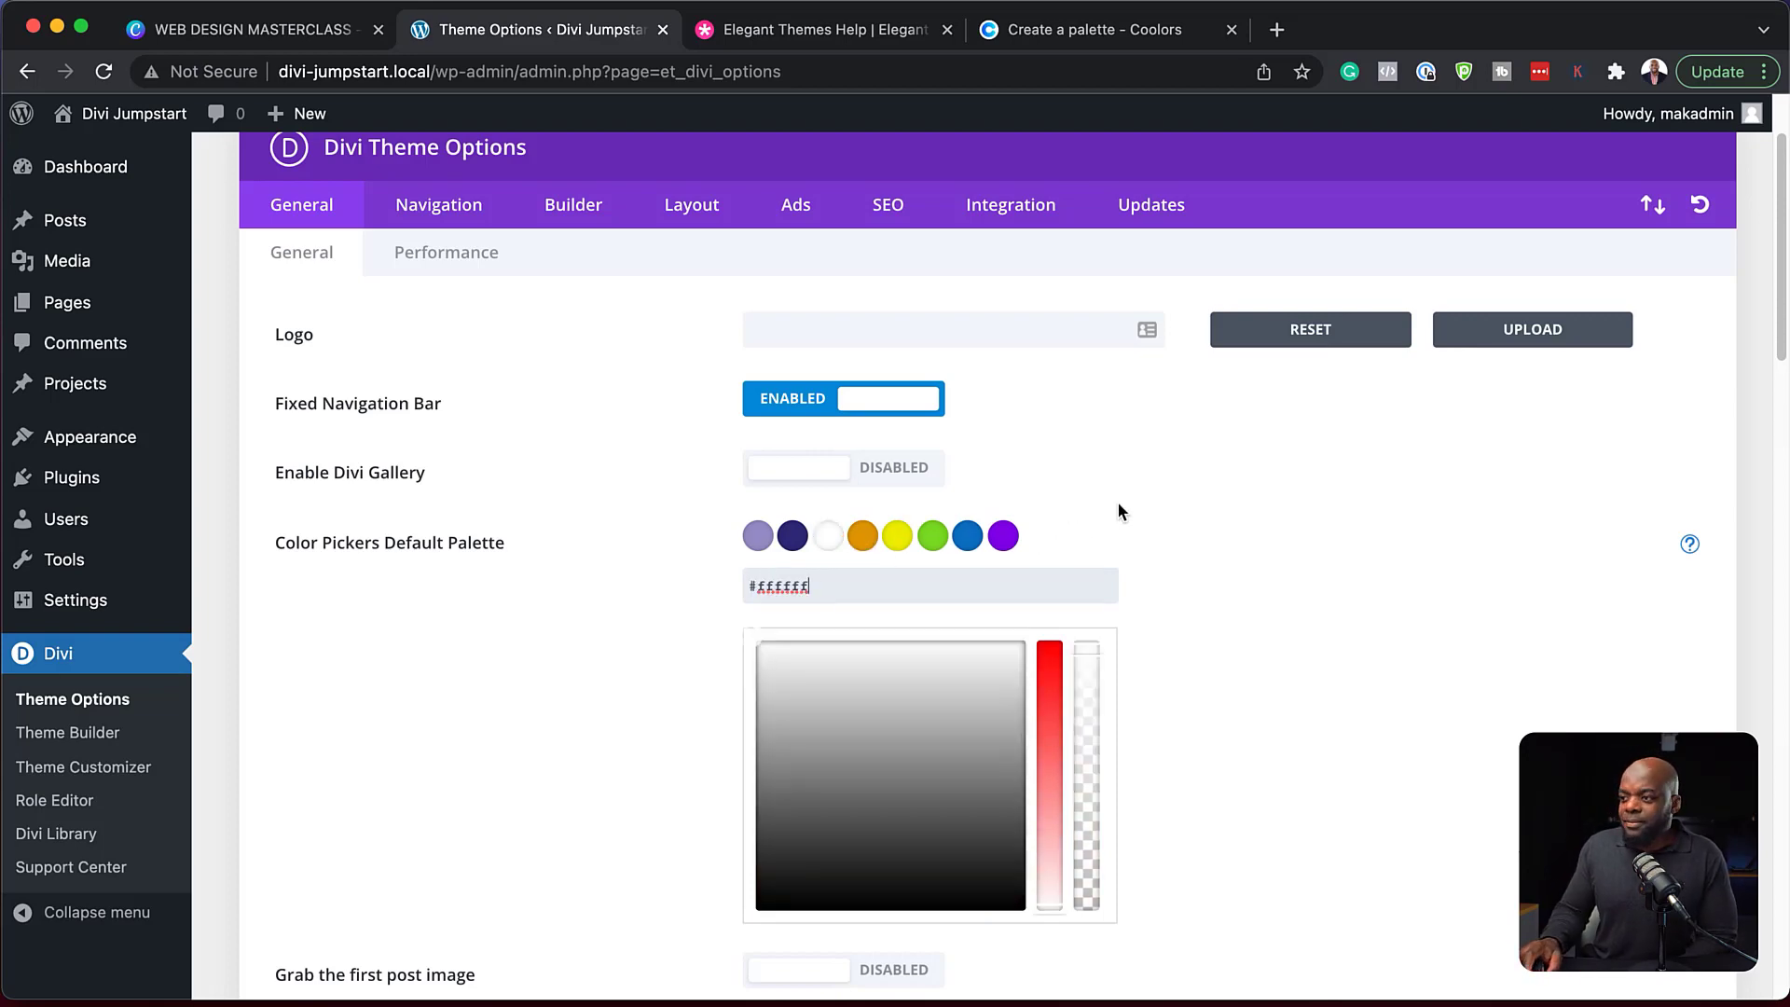
scroll(1297, 743, "down", 10)
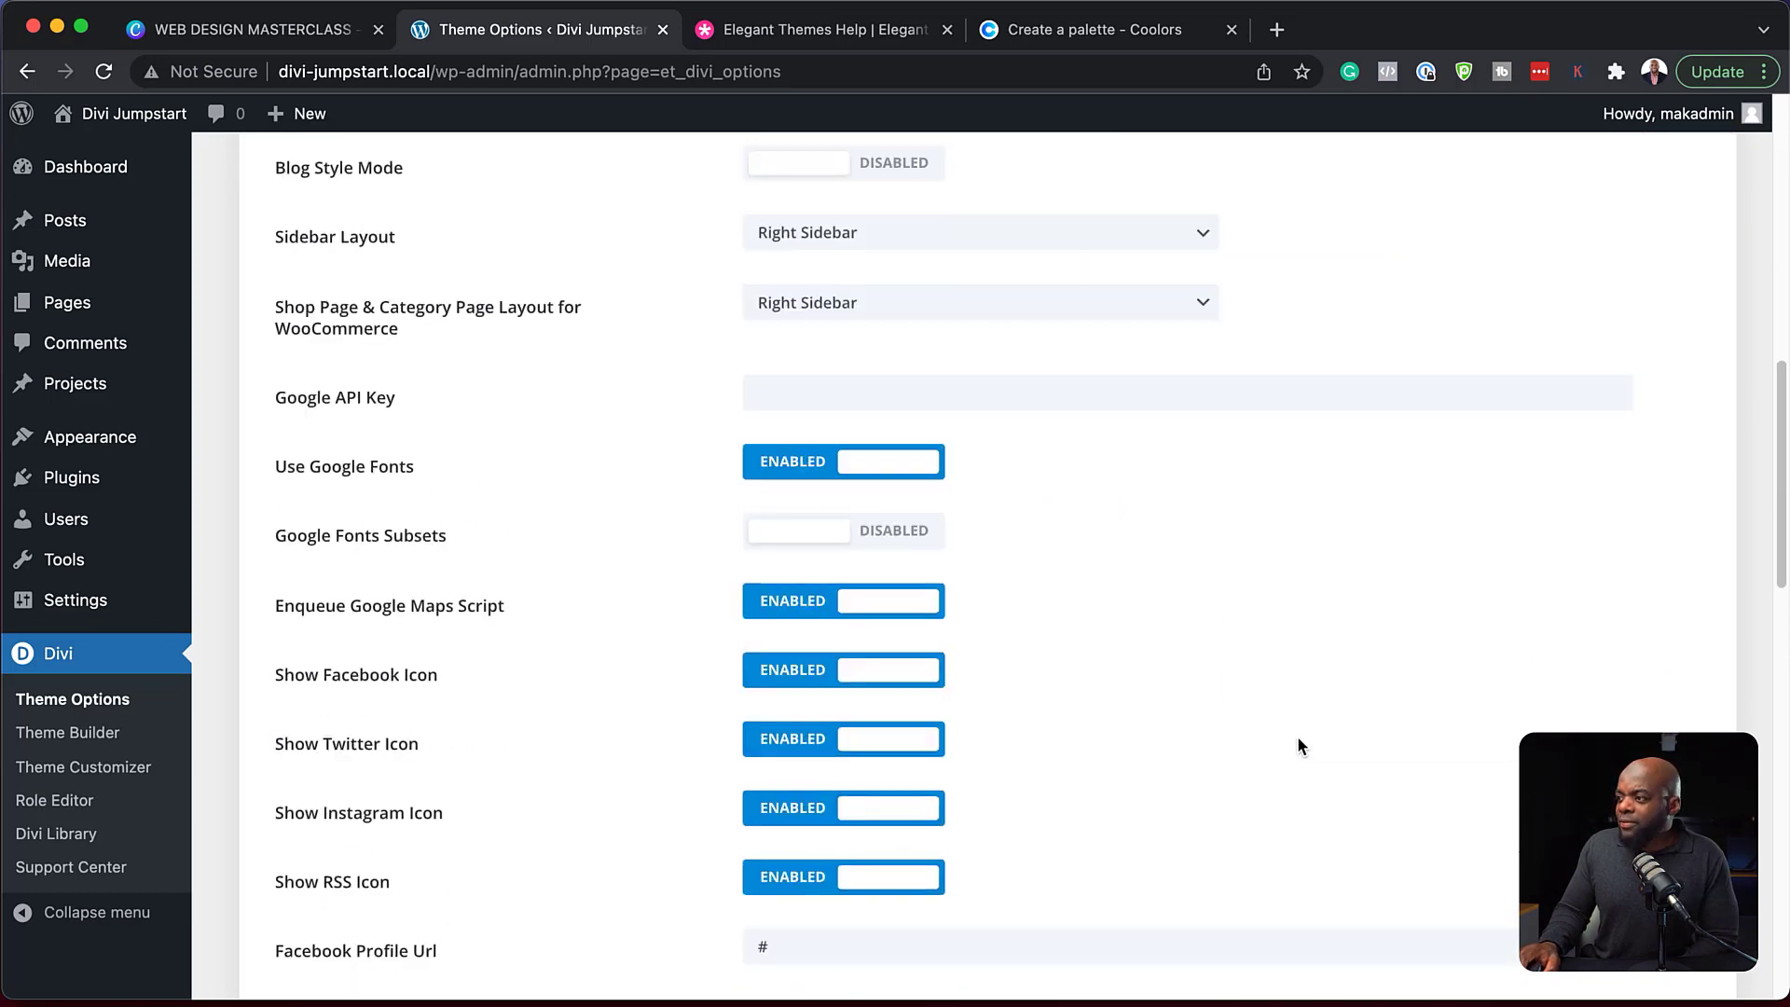
scroll(1298, 746, "down", 15)
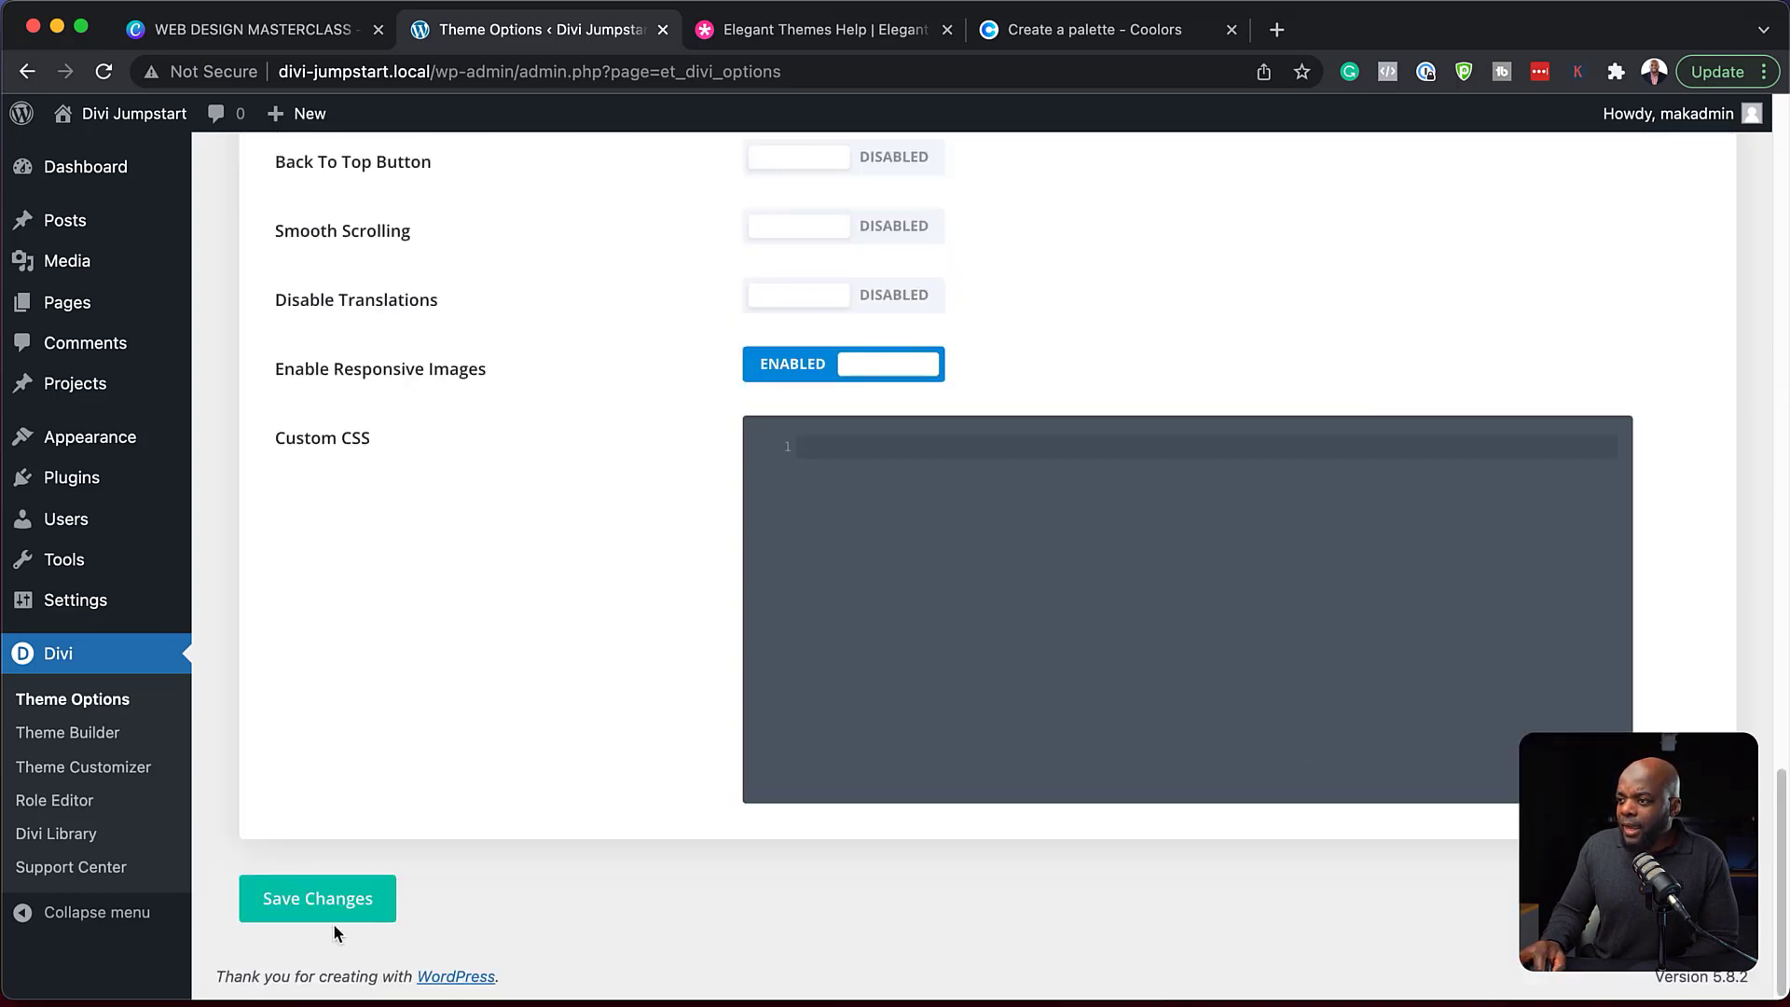
left_click(350, 910)
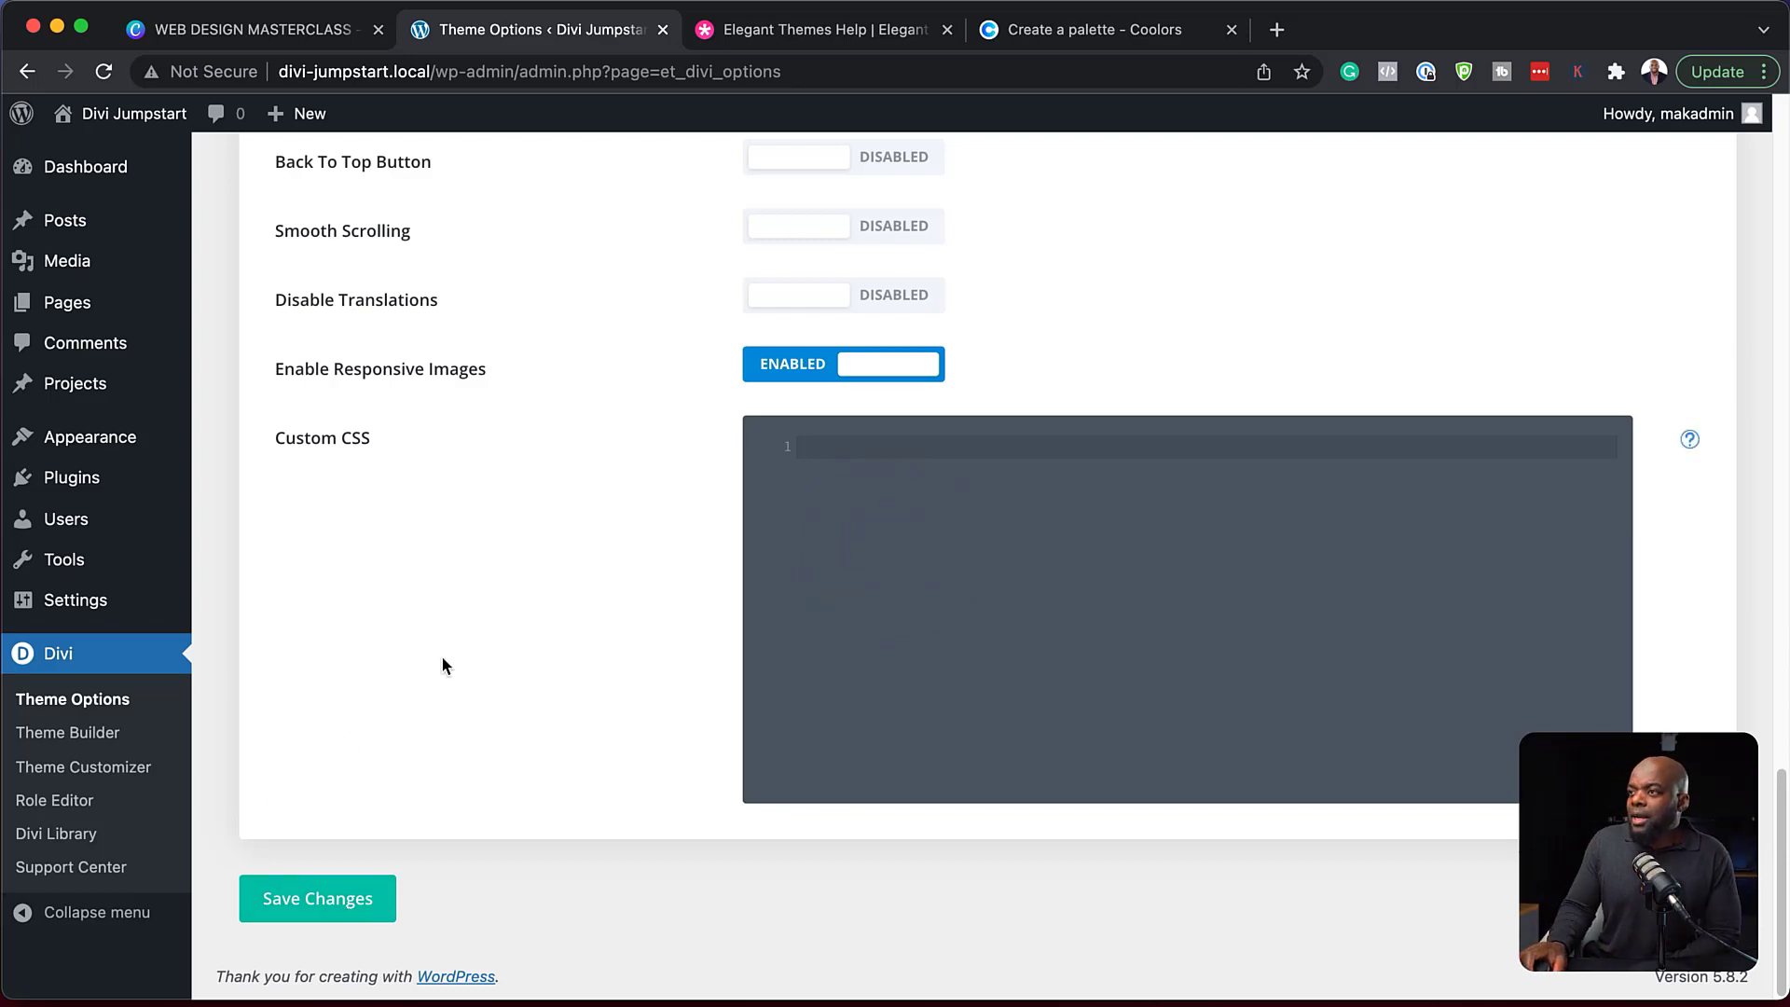
Check the sidebar and shop page layouts, keeping Right Sidebar for both.
scroll(444, 663, "up", 12)
scroll(457, 643, "up", 5)
scroll(590, 671, "down", 2)
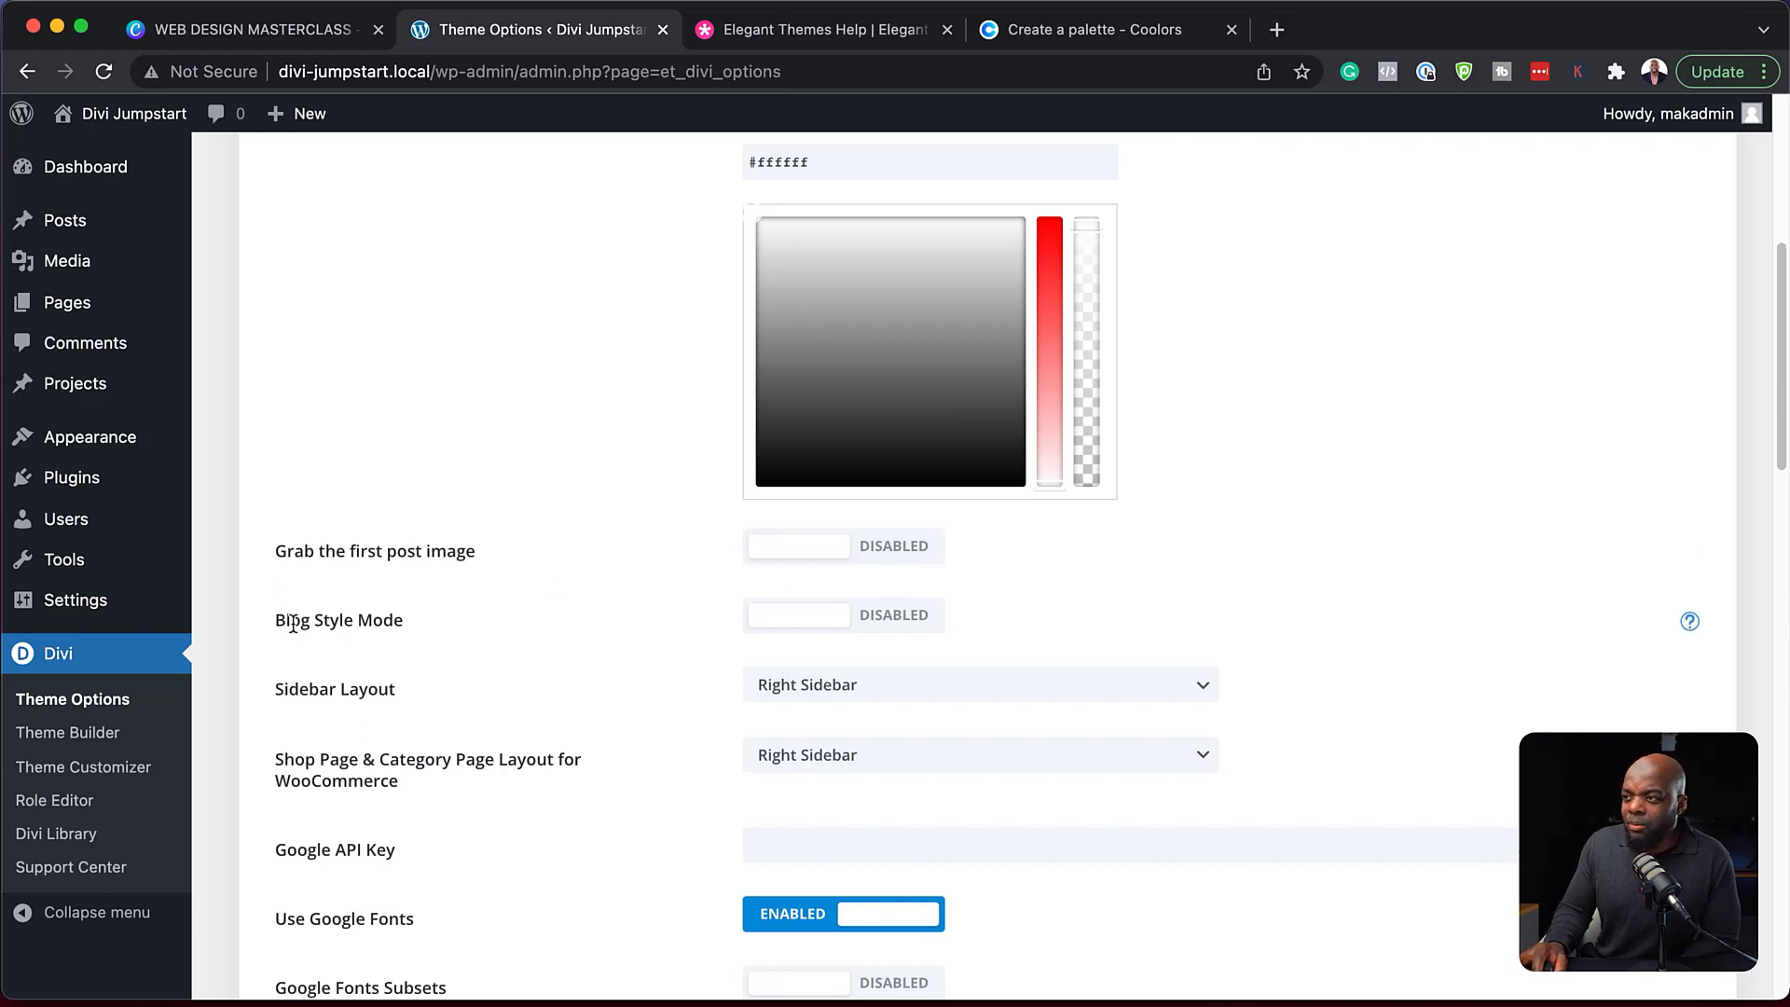
scroll(602, 701, "down", 2)
left_click(870, 622)
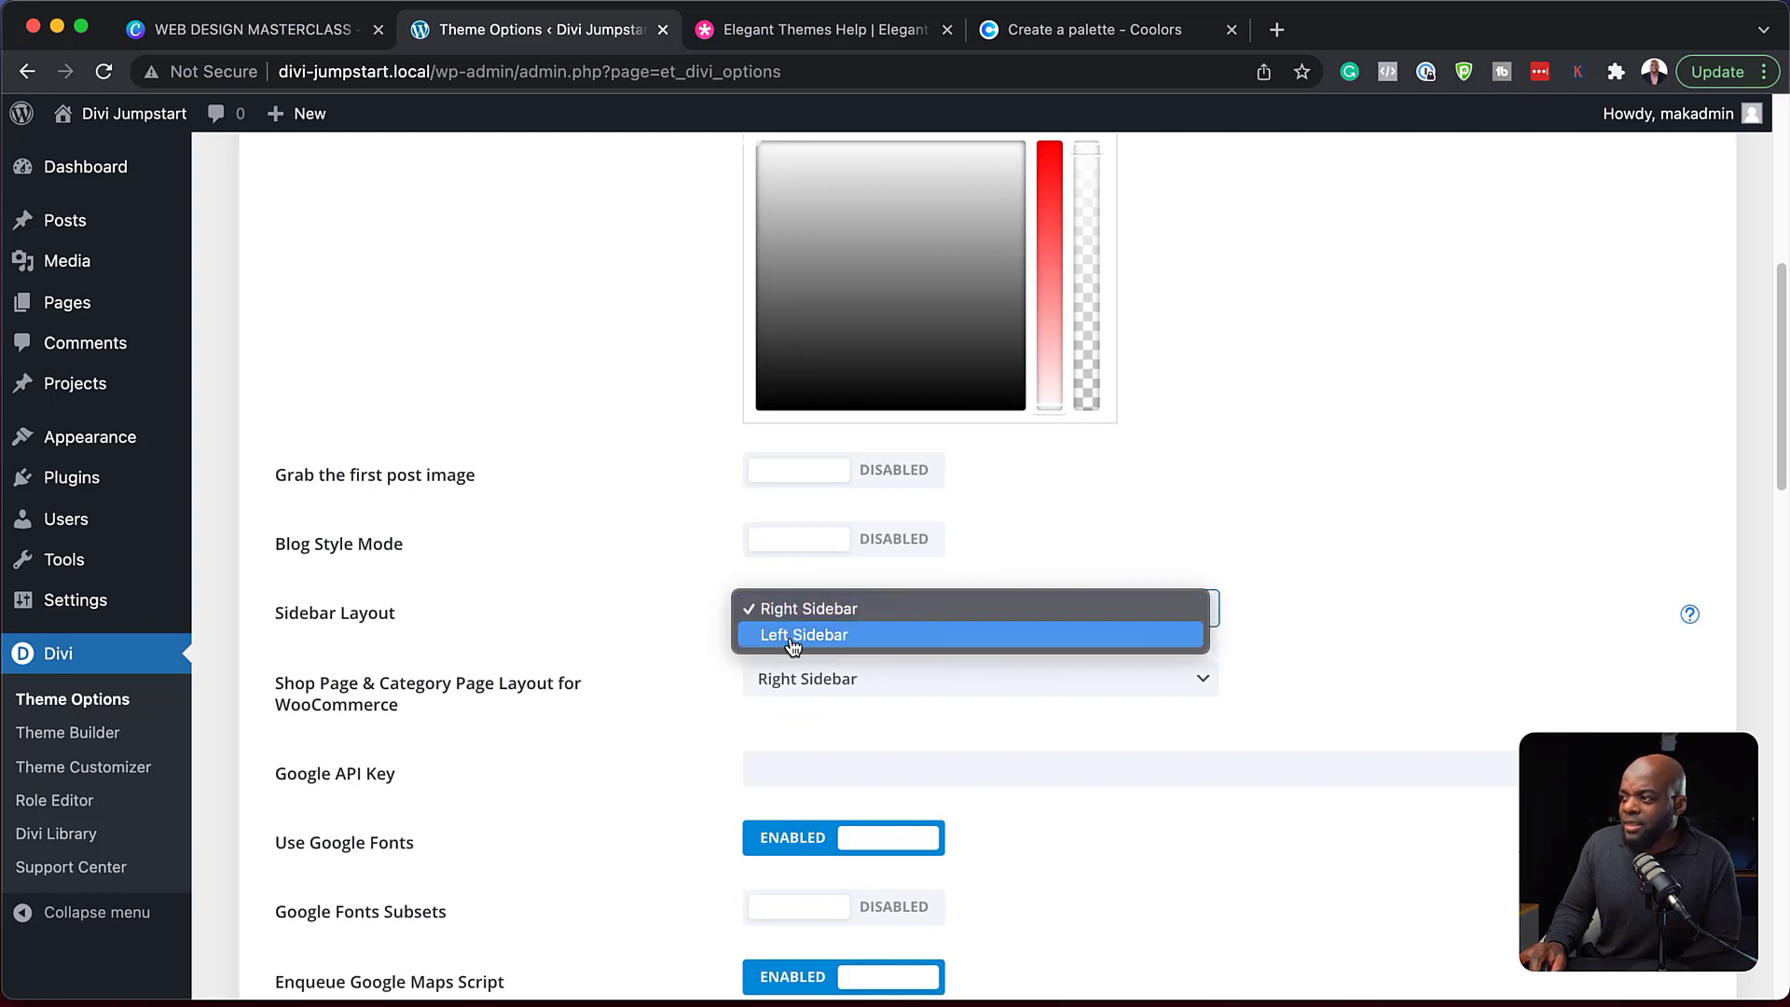
left_click(606, 597)
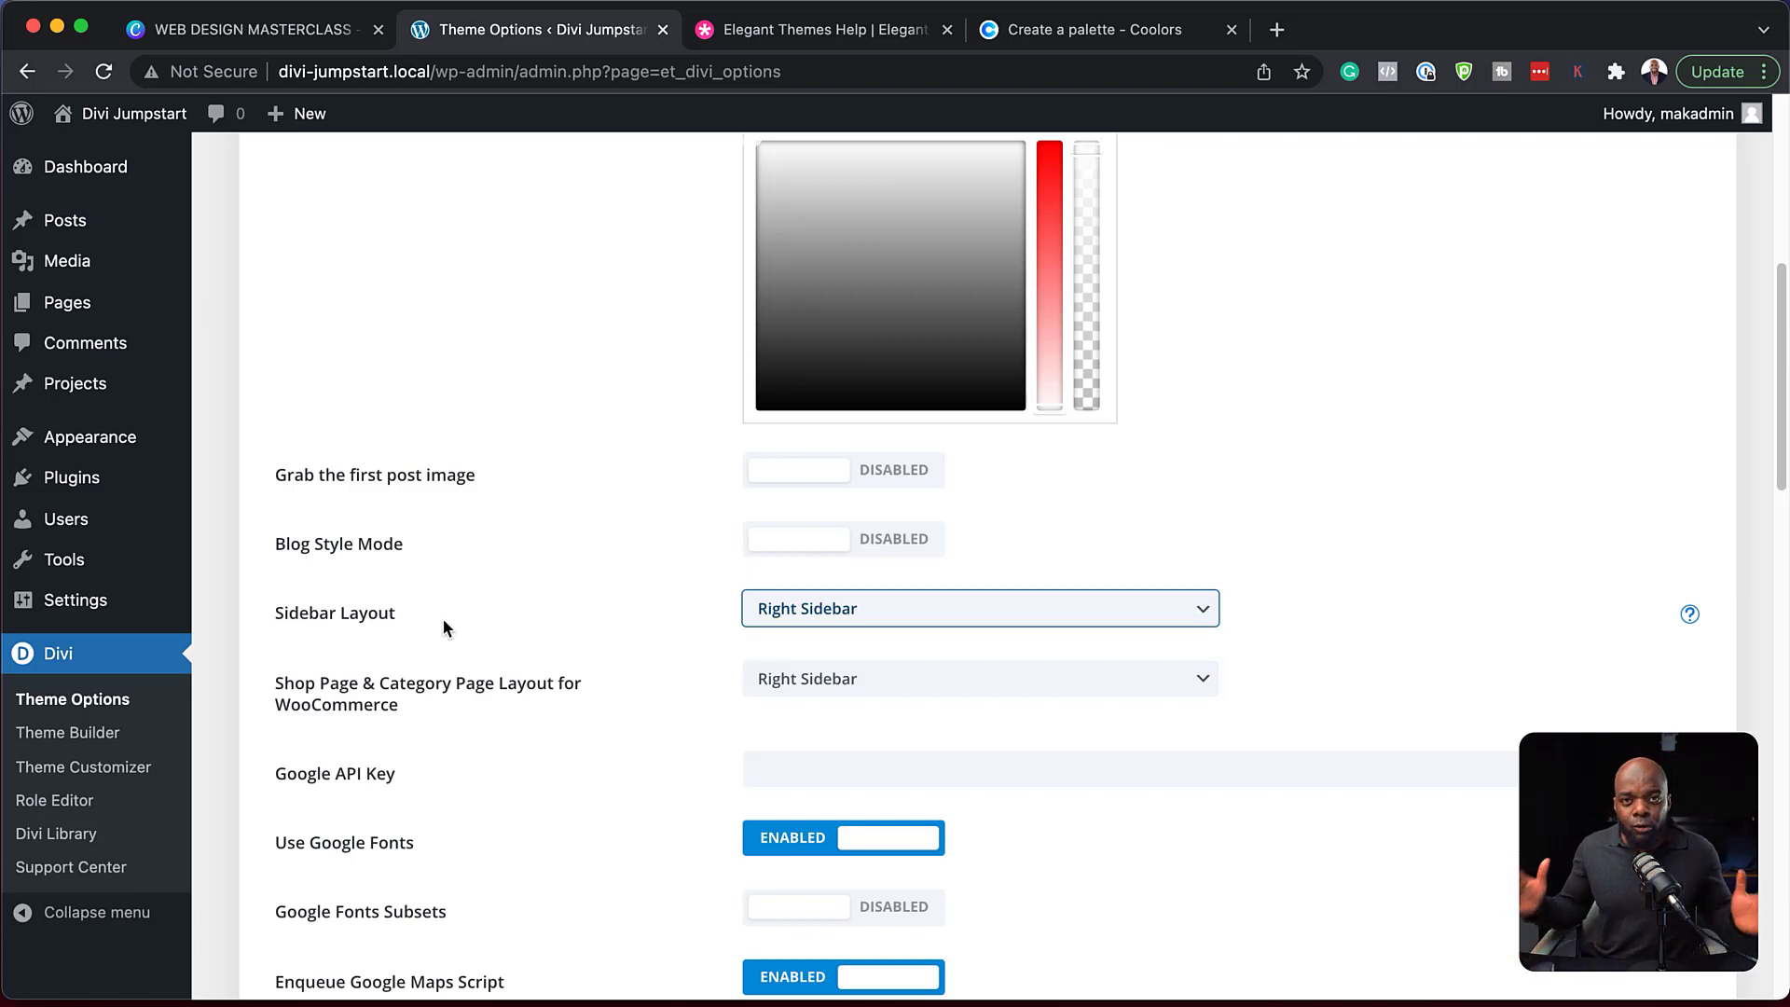
scroll(334, 593, "down", 2)
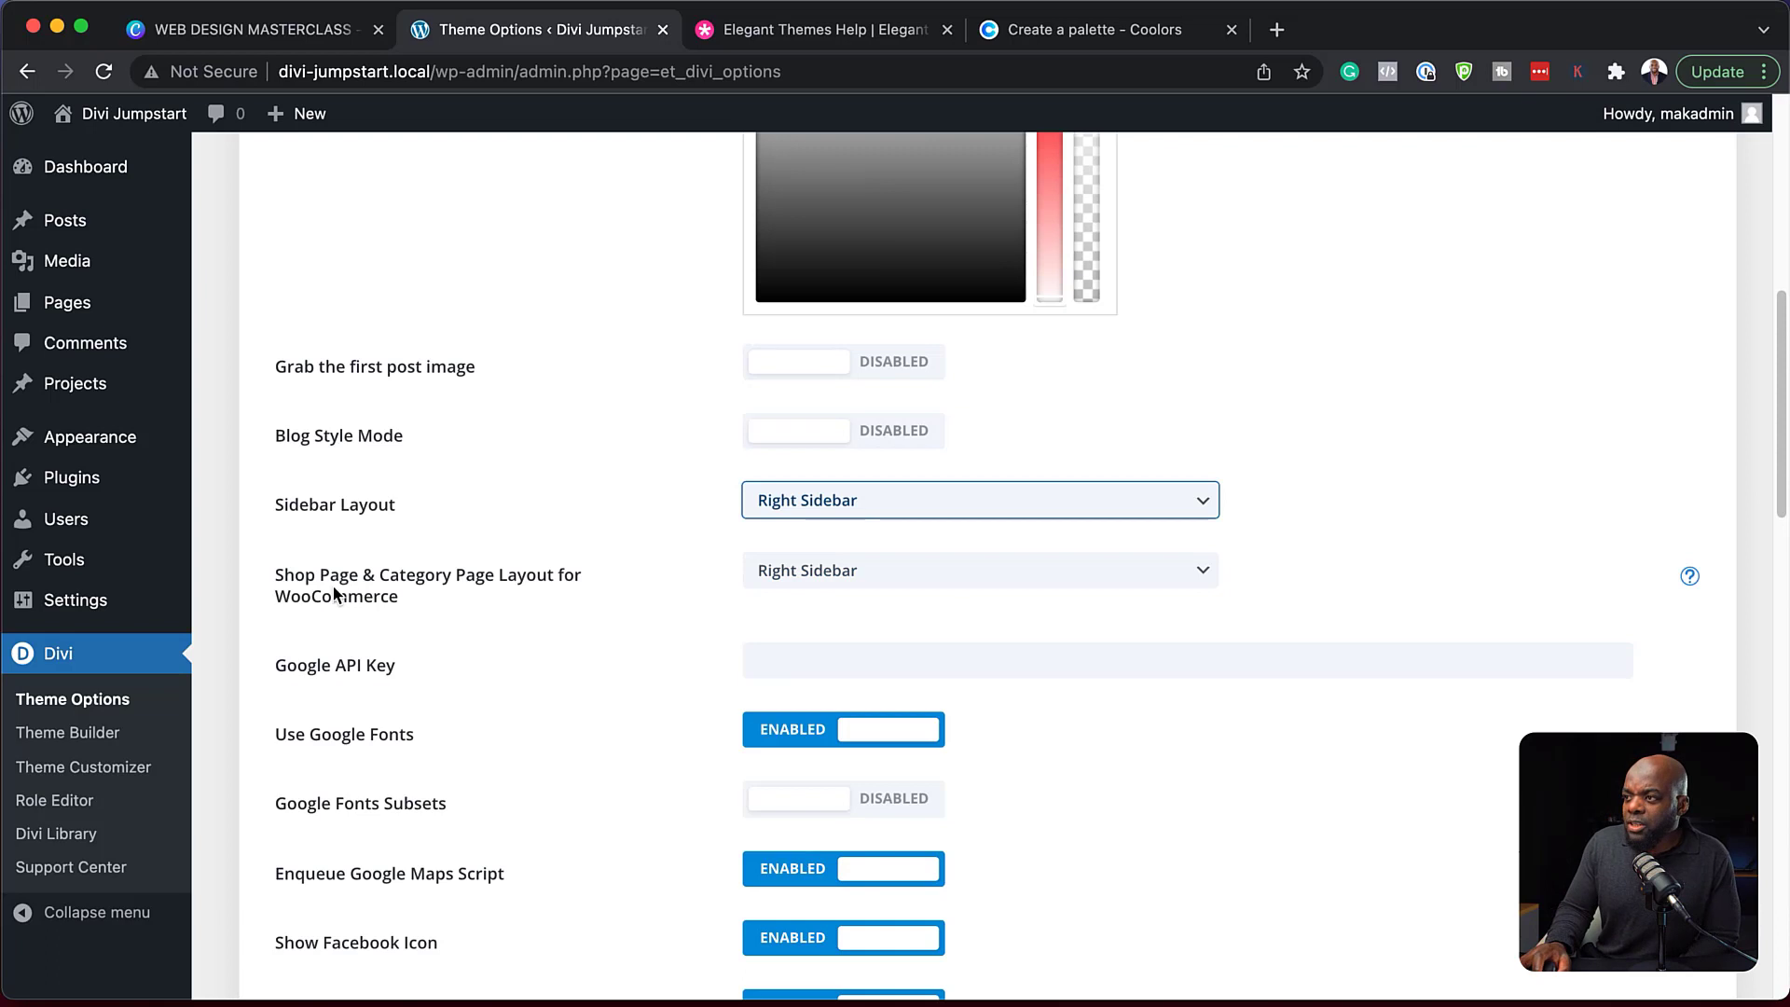
left_click(819, 570)
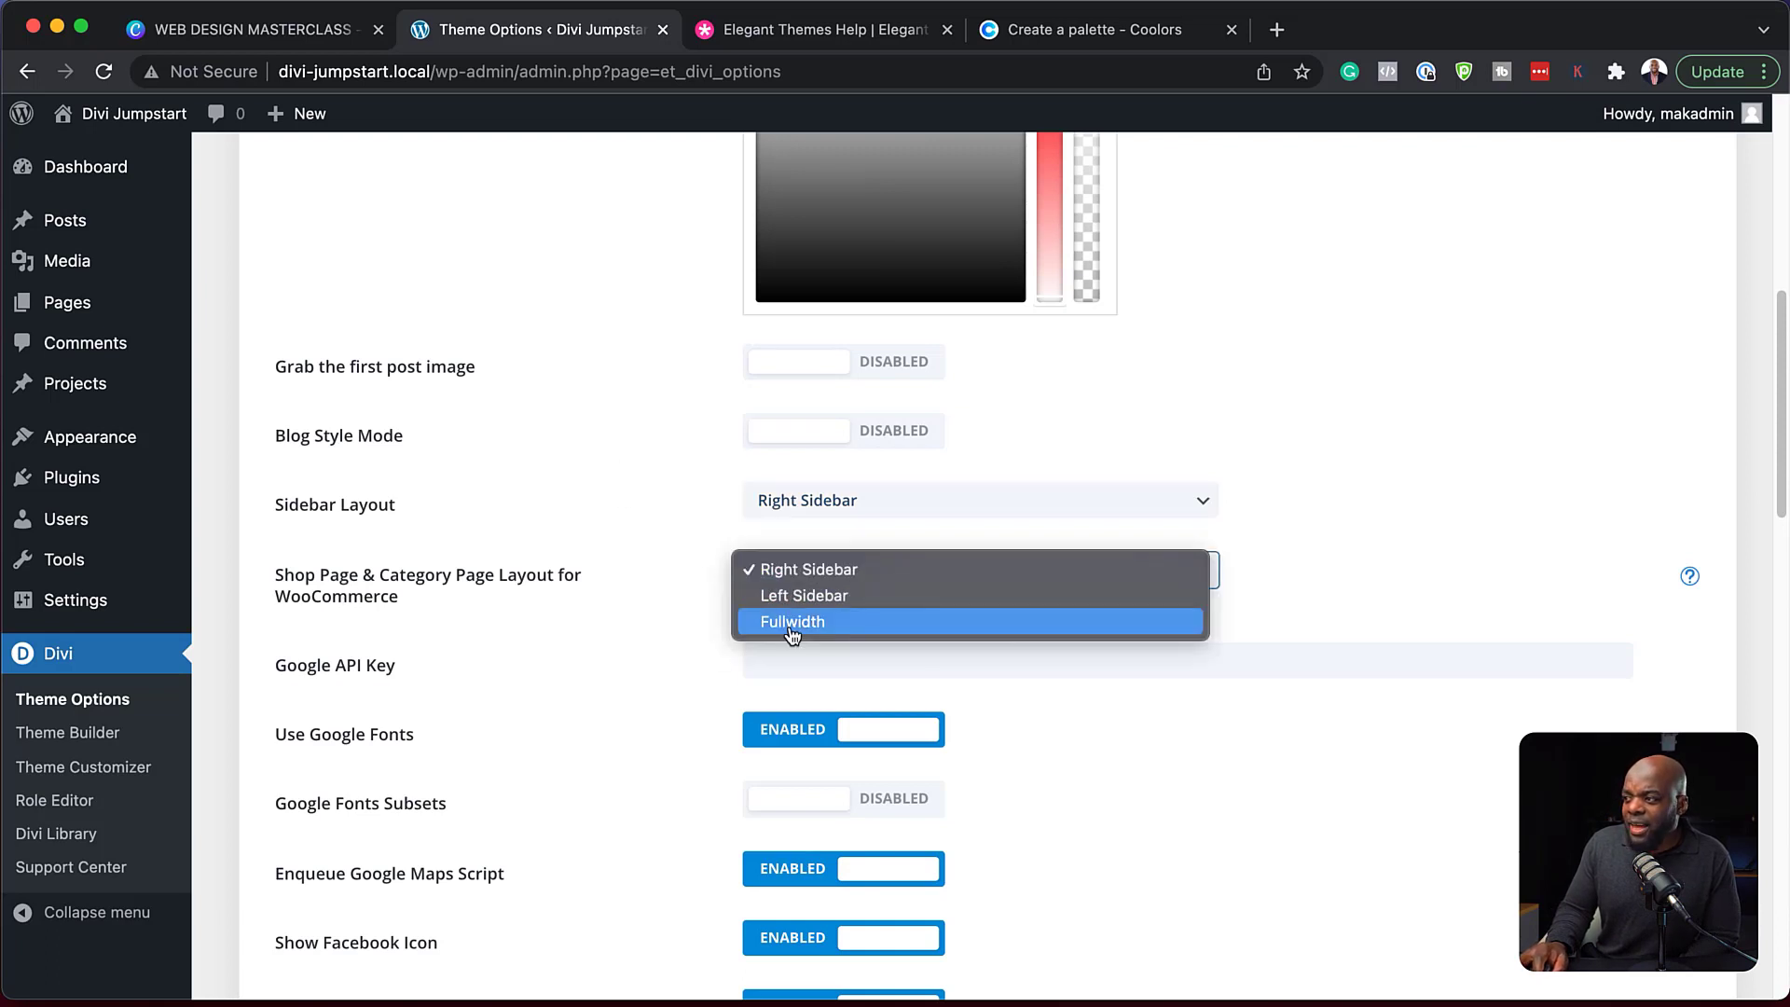
left_click(643, 681)
Disable the RSS, Instagram and Facebook icons and the Google Maps script.
scroll(563, 679, "down", 2)
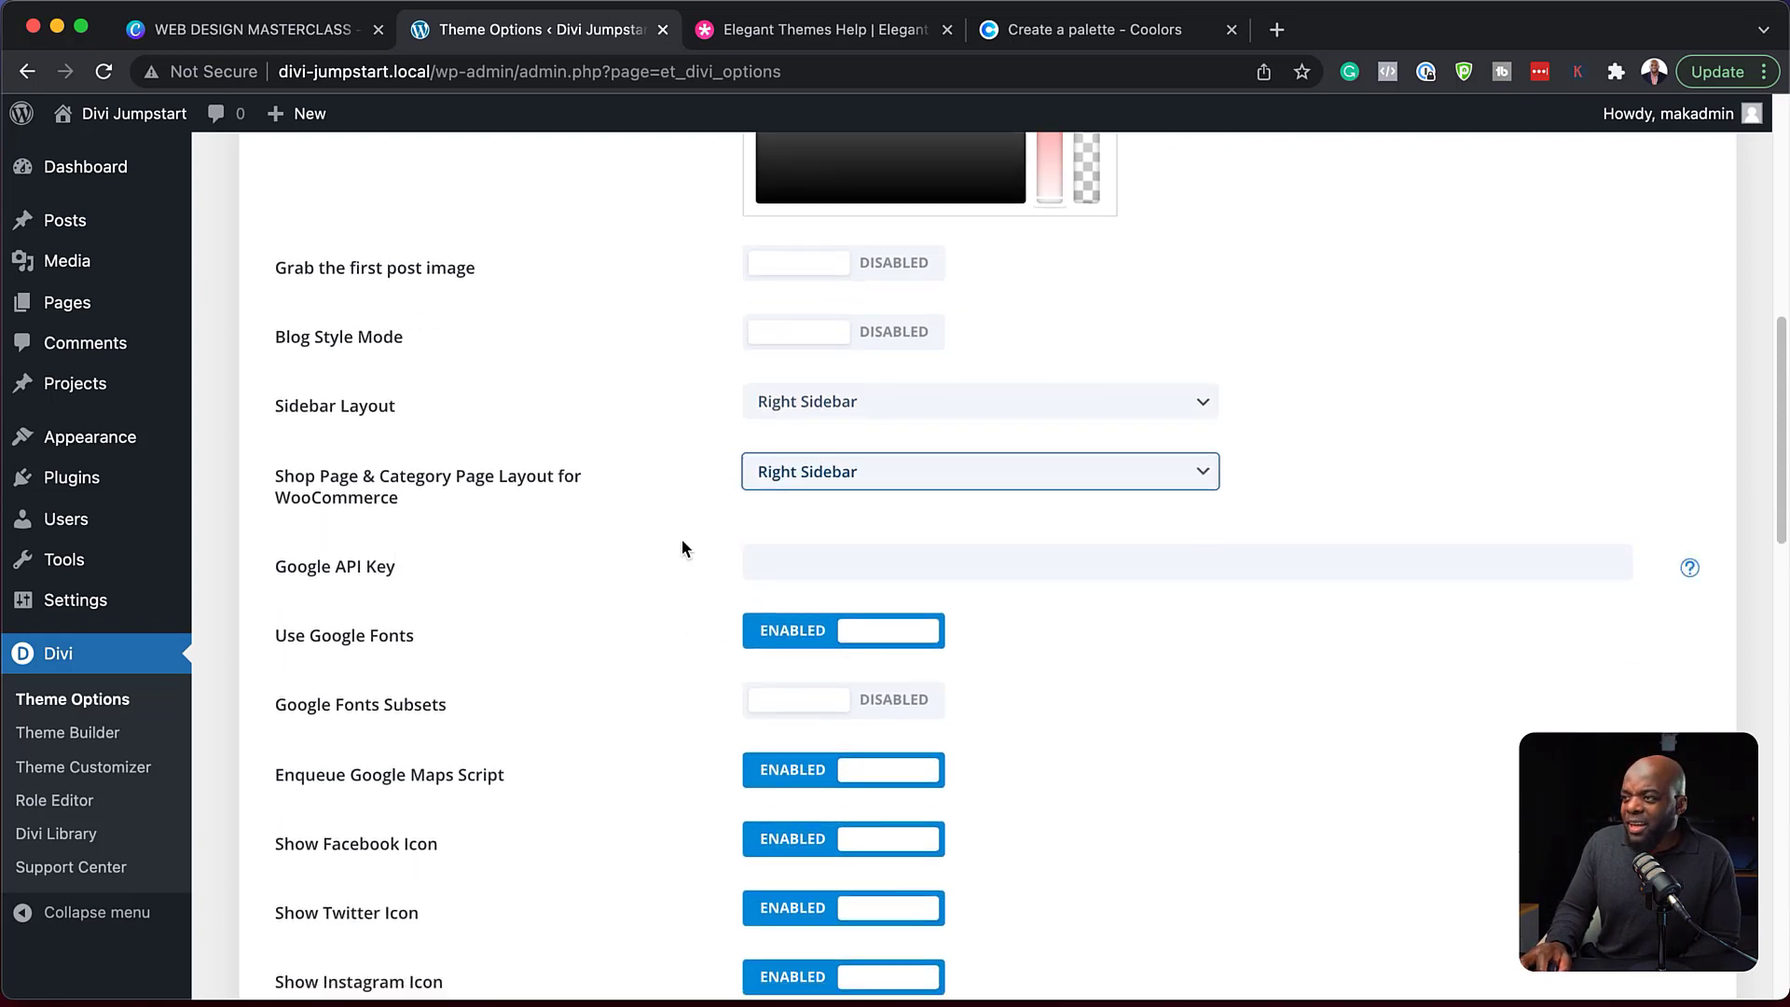
scroll(674, 728, "down", 2)
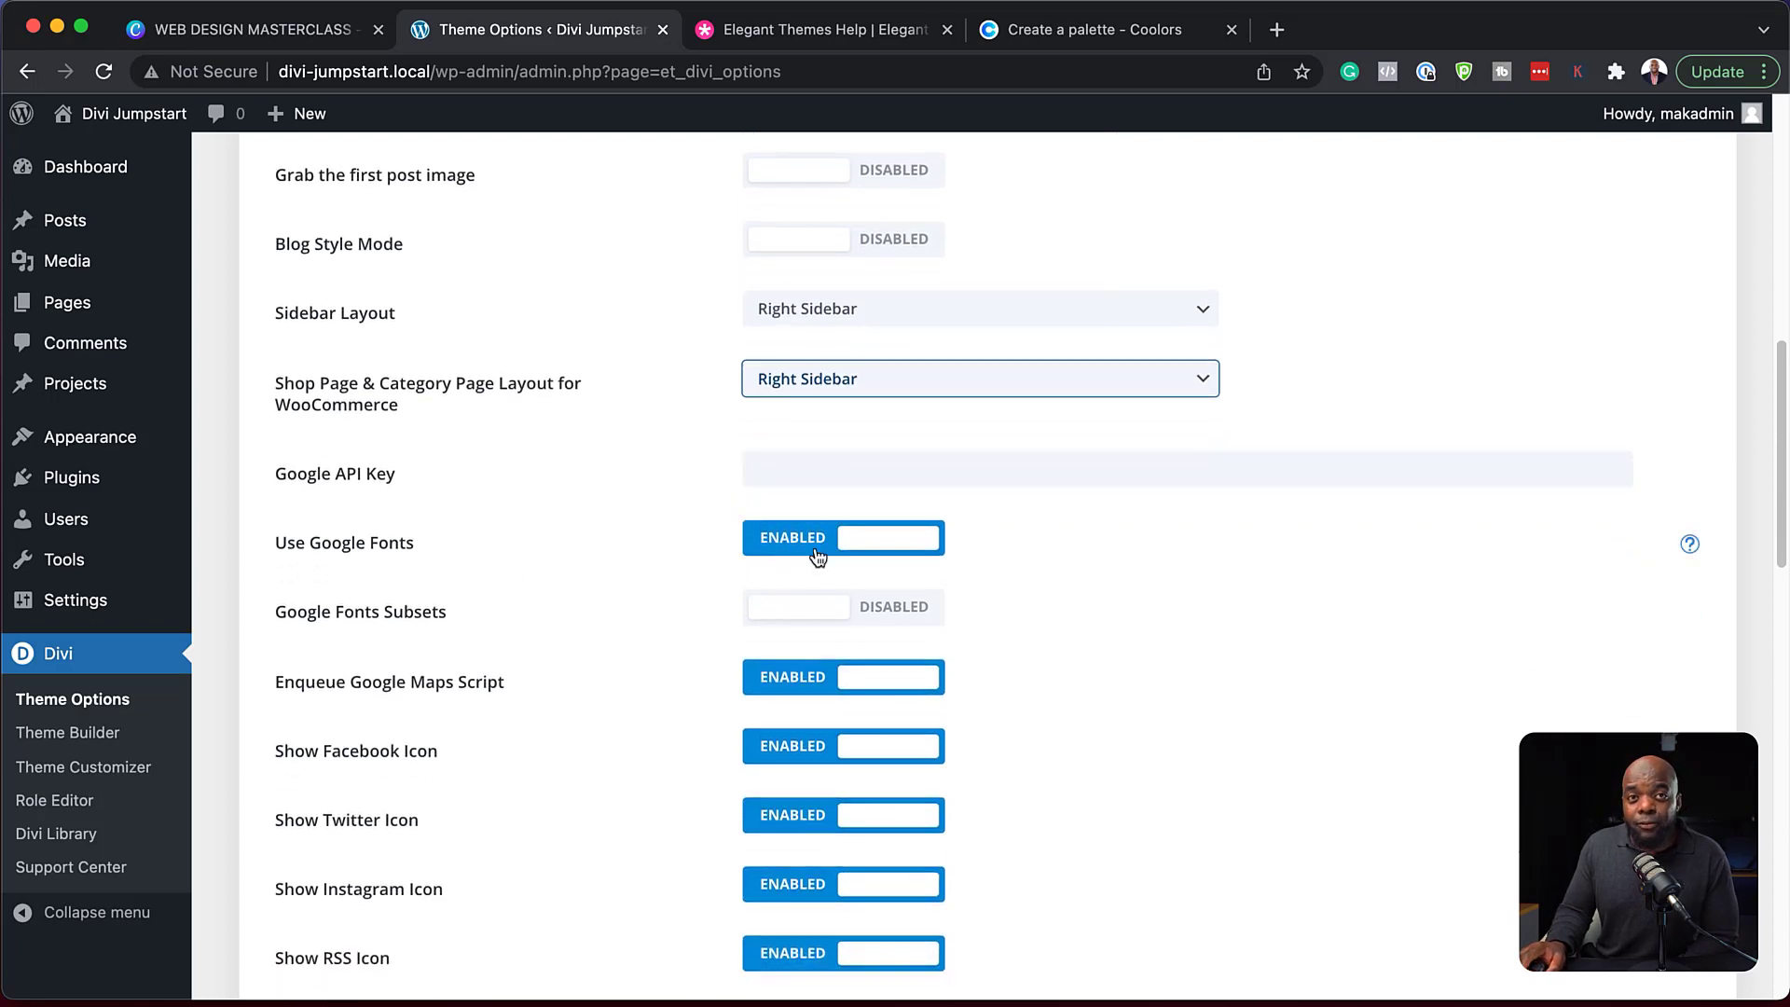
scroll(637, 675, "down", 1)
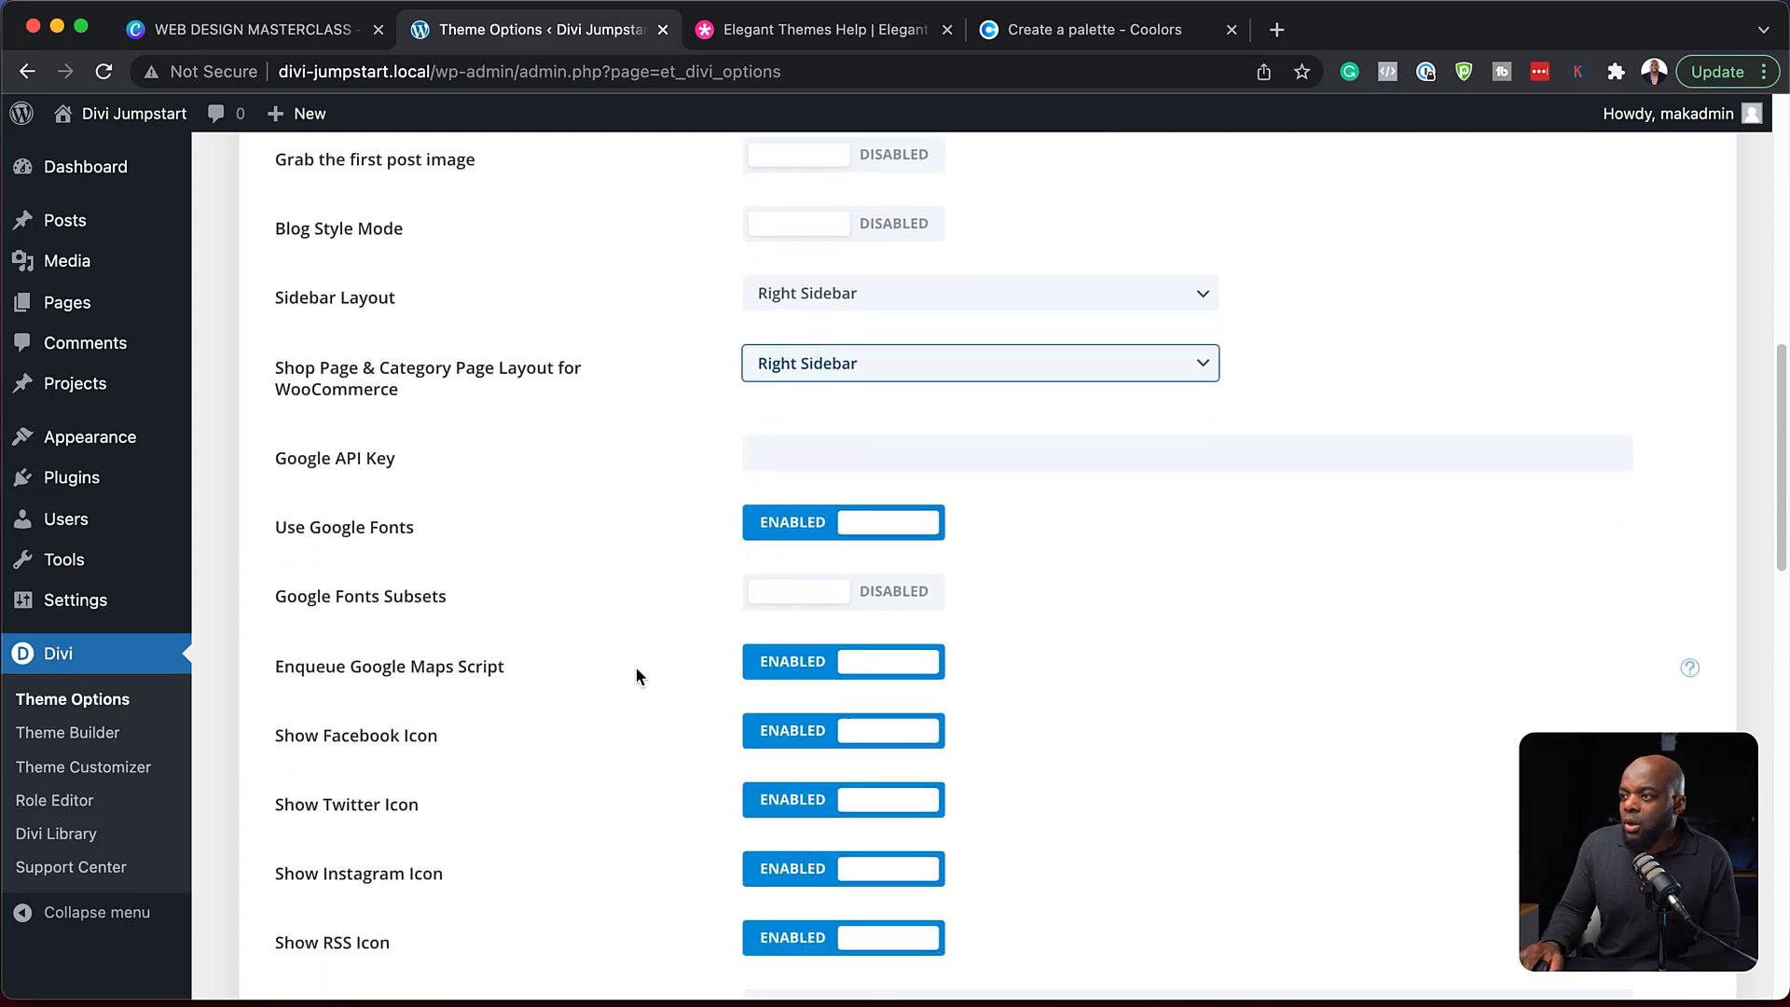
scroll(636, 665, "down", 5)
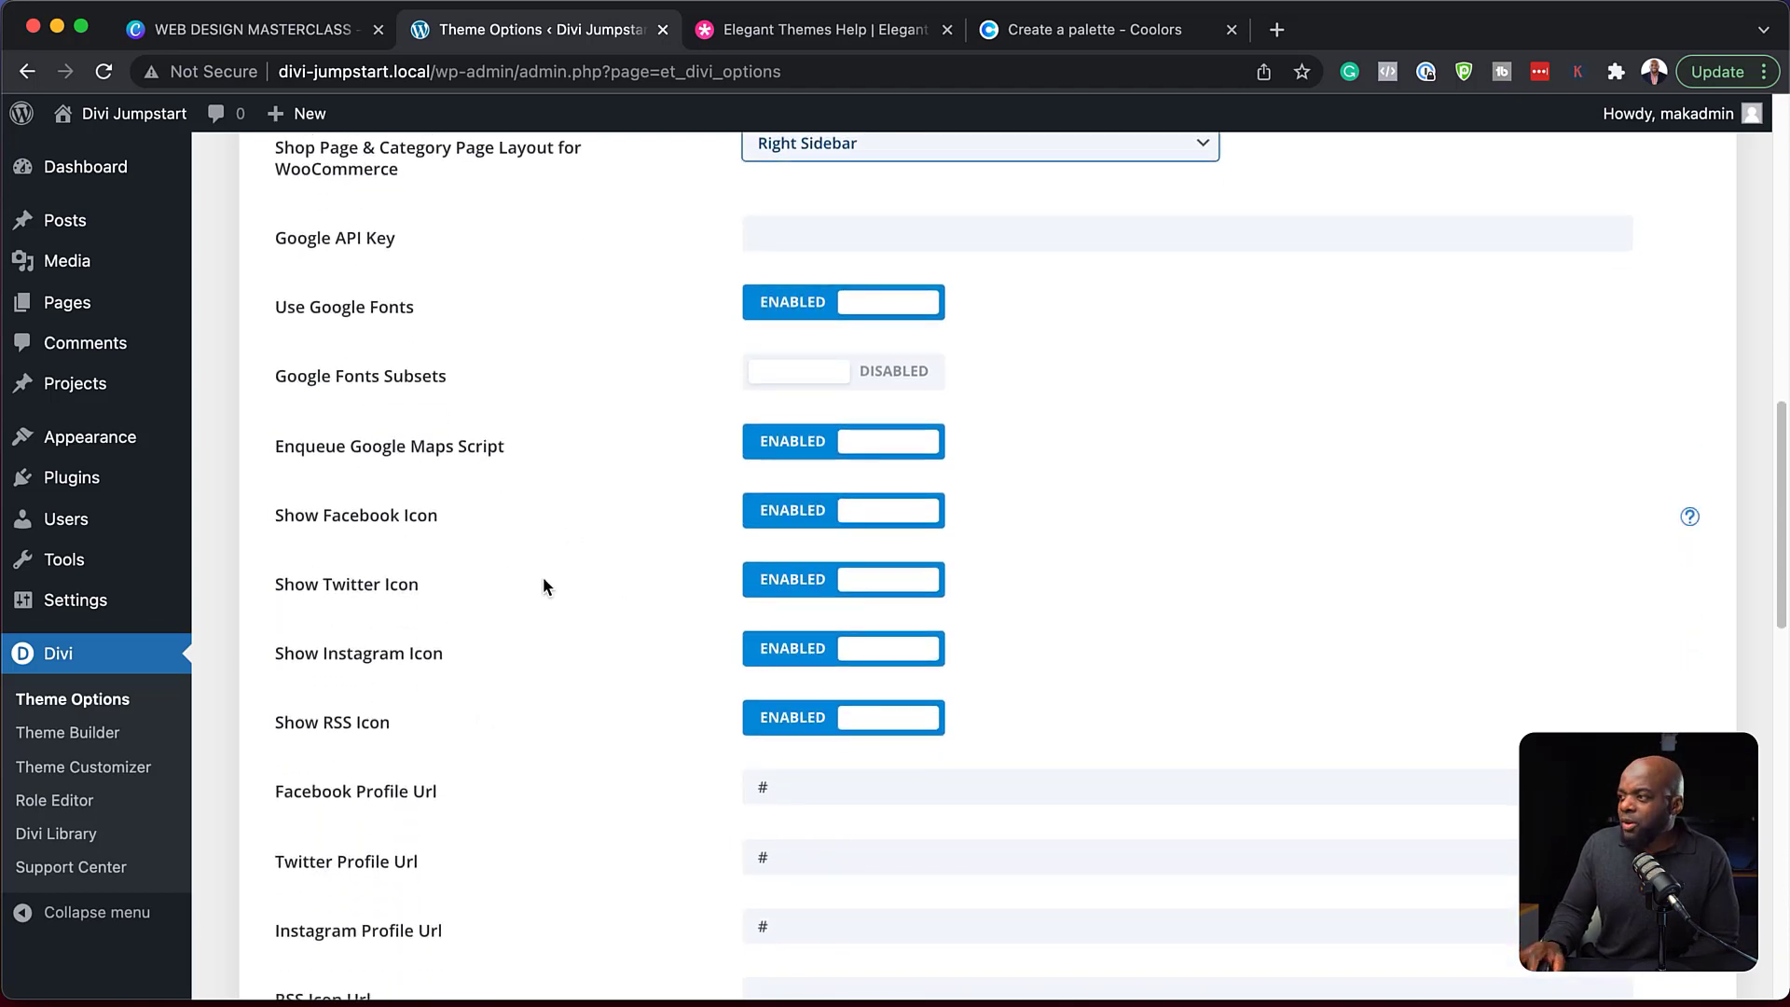
left_click(781, 724)
left_click(781, 650)
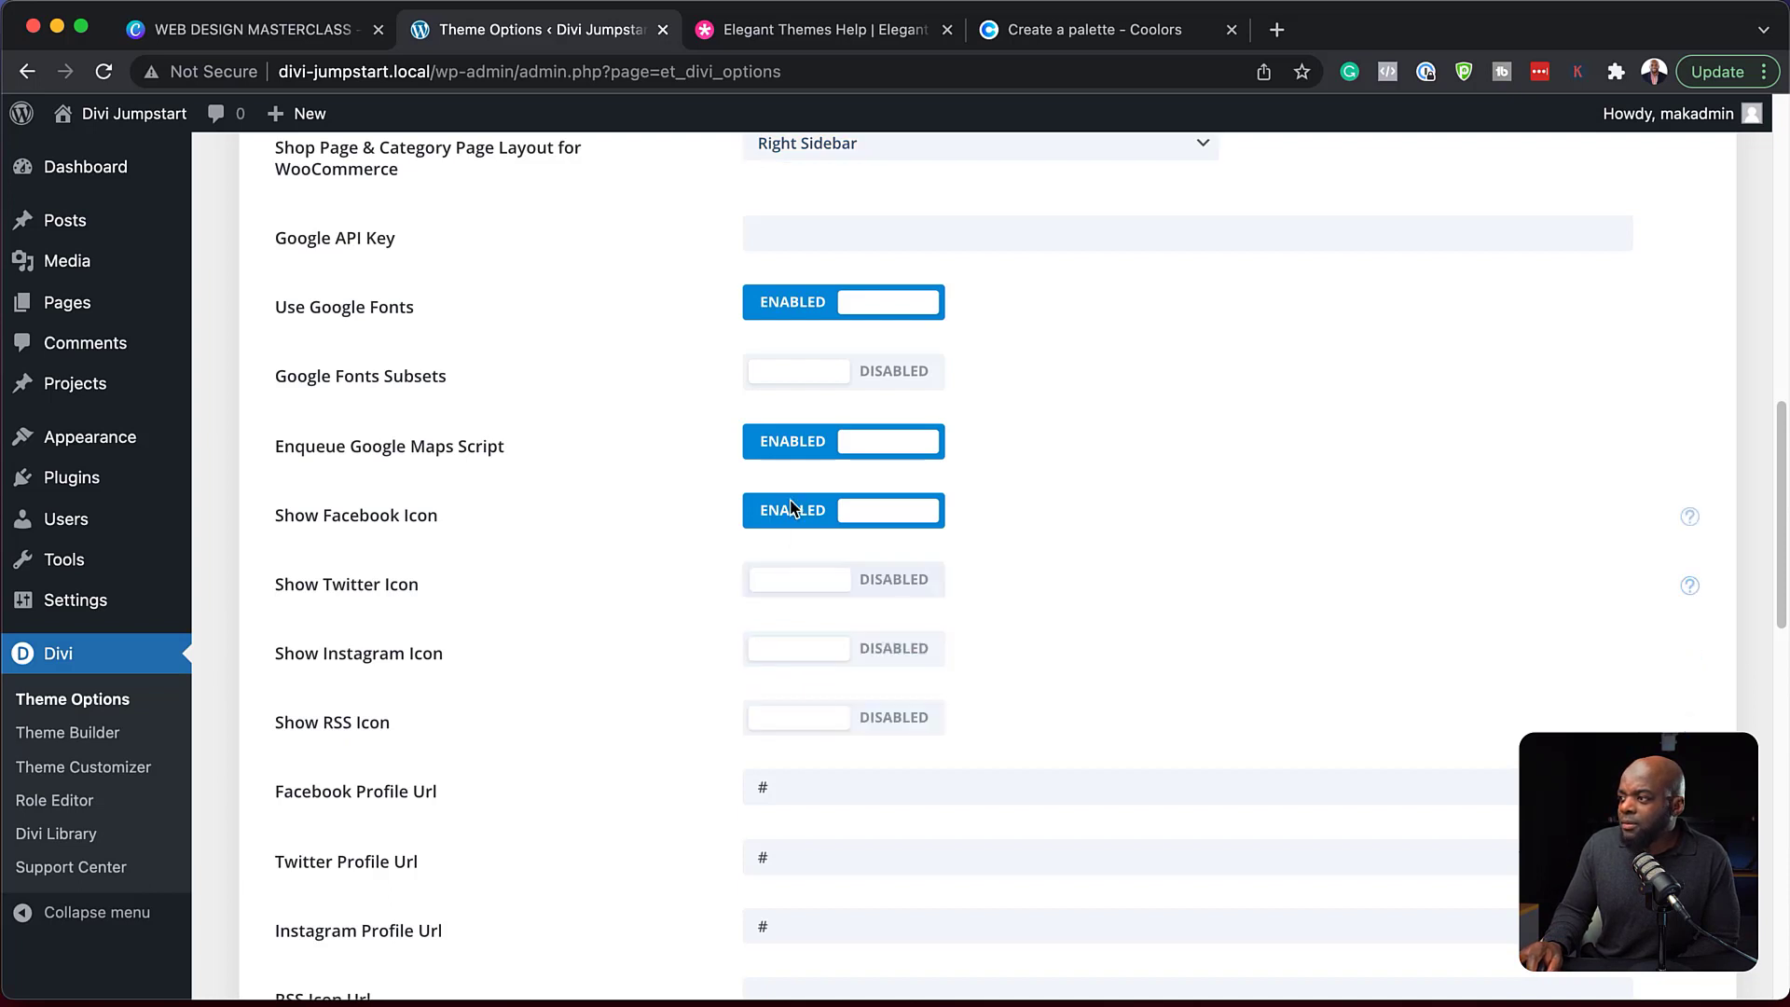
left_click(791, 510)
left_click(789, 442)
scroll(639, 691, "down", 3)
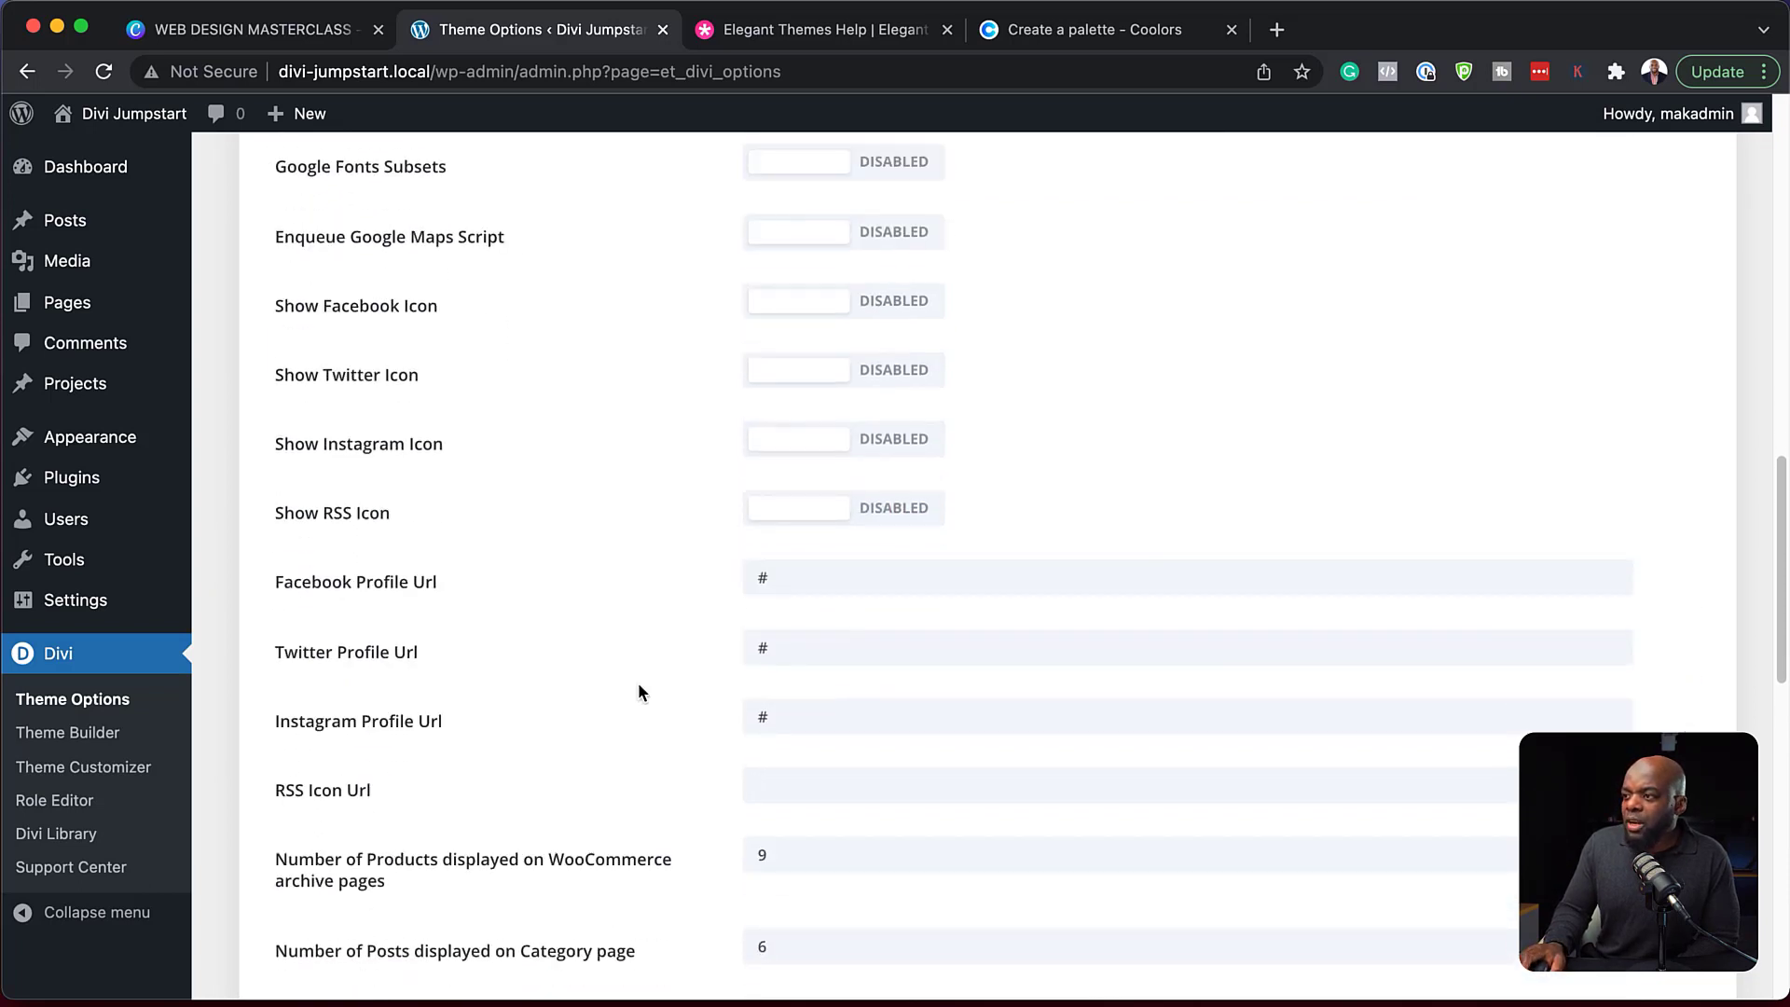
scroll(640, 692, "down", 1)
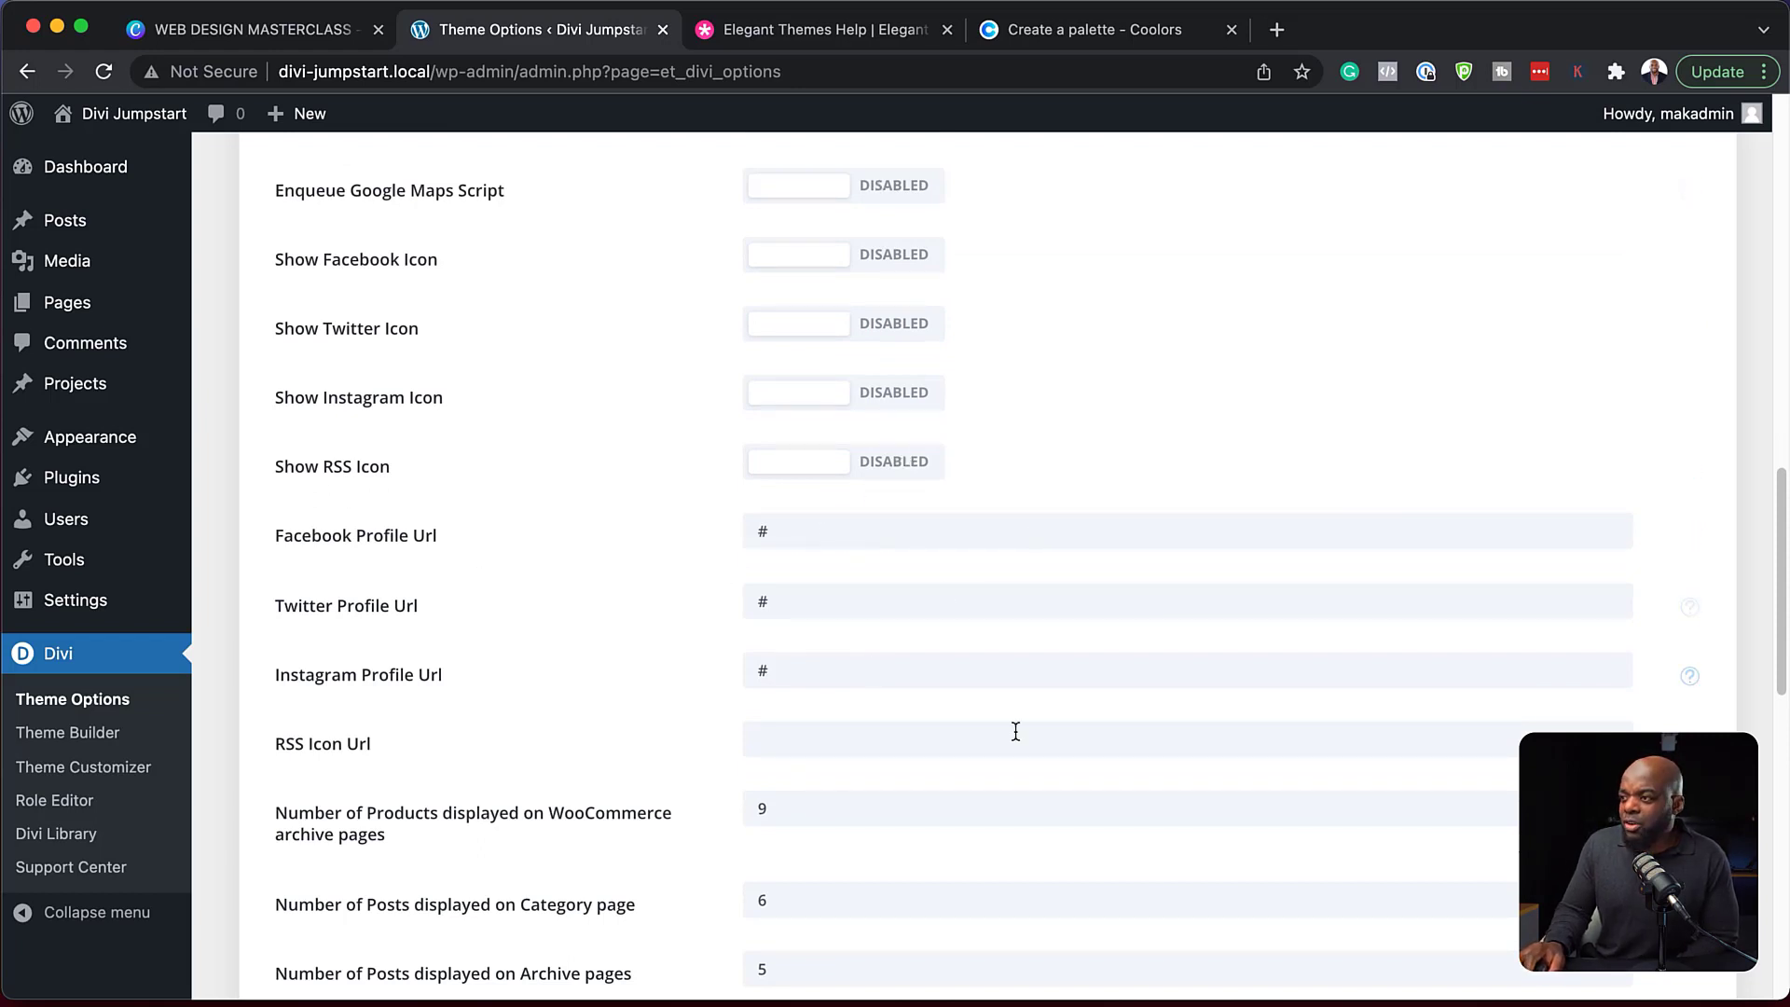
scroll(652, 792, "down", 1)
scroll(651, 785, "down", 3)
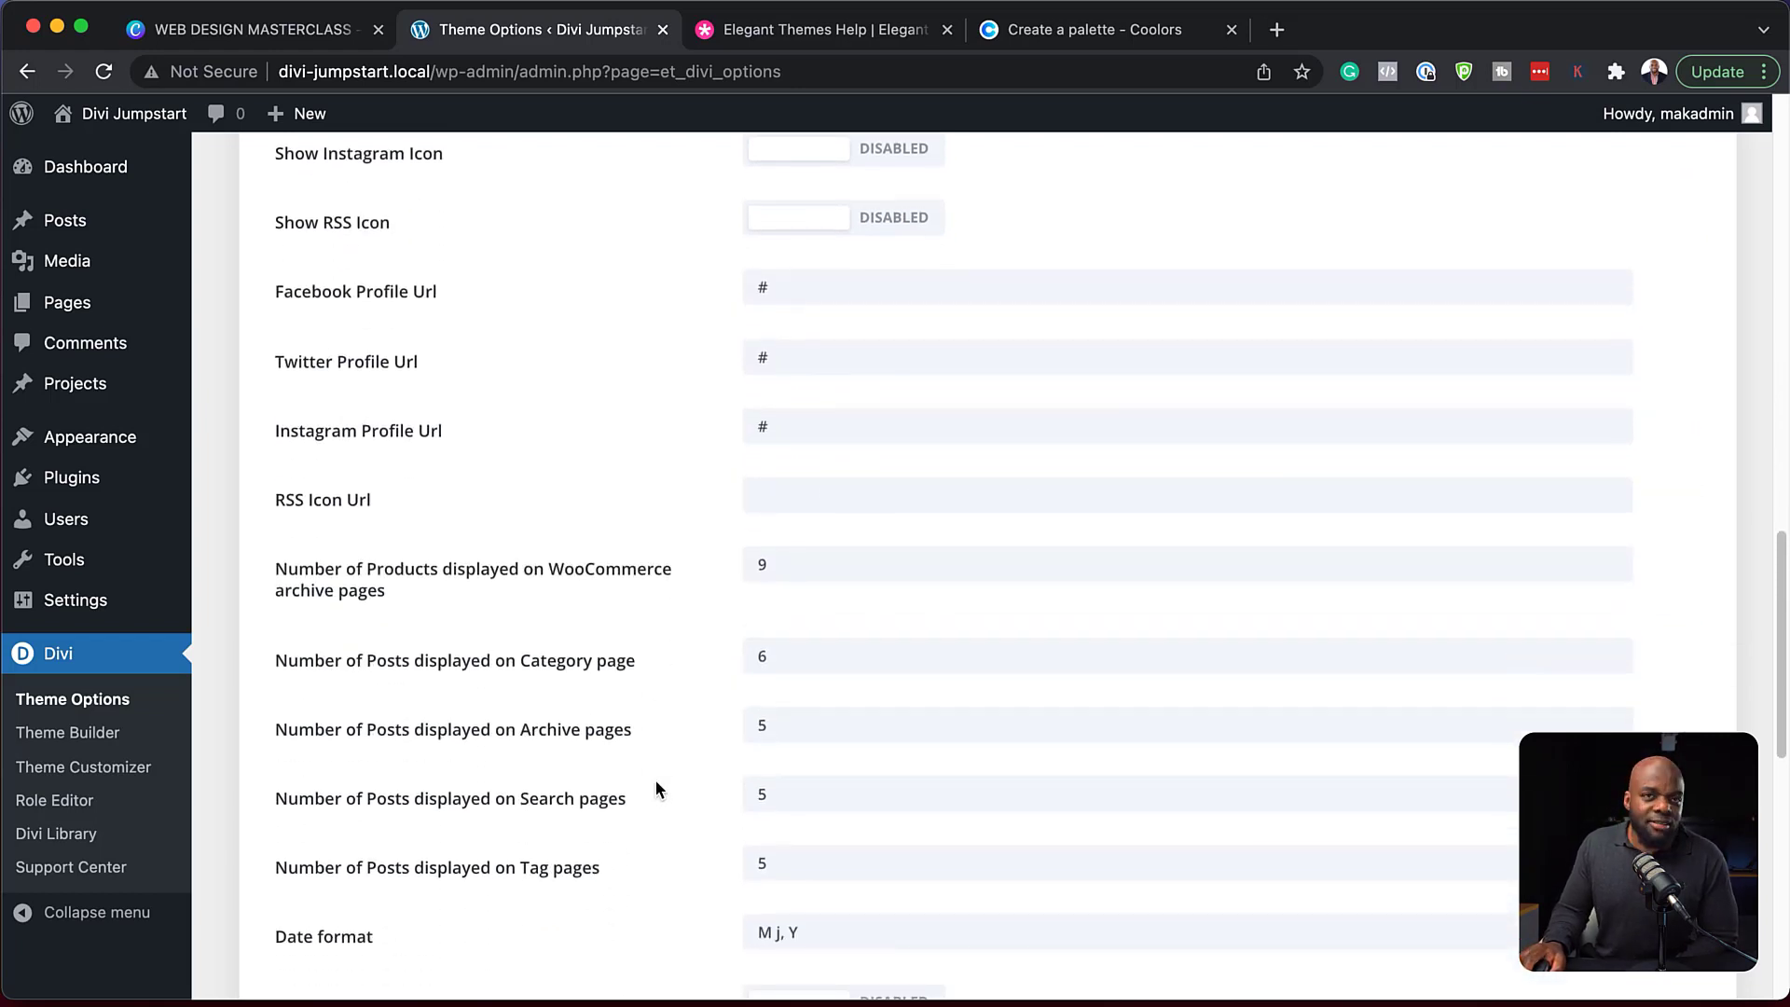
scroll(656, 788, "down", 10)
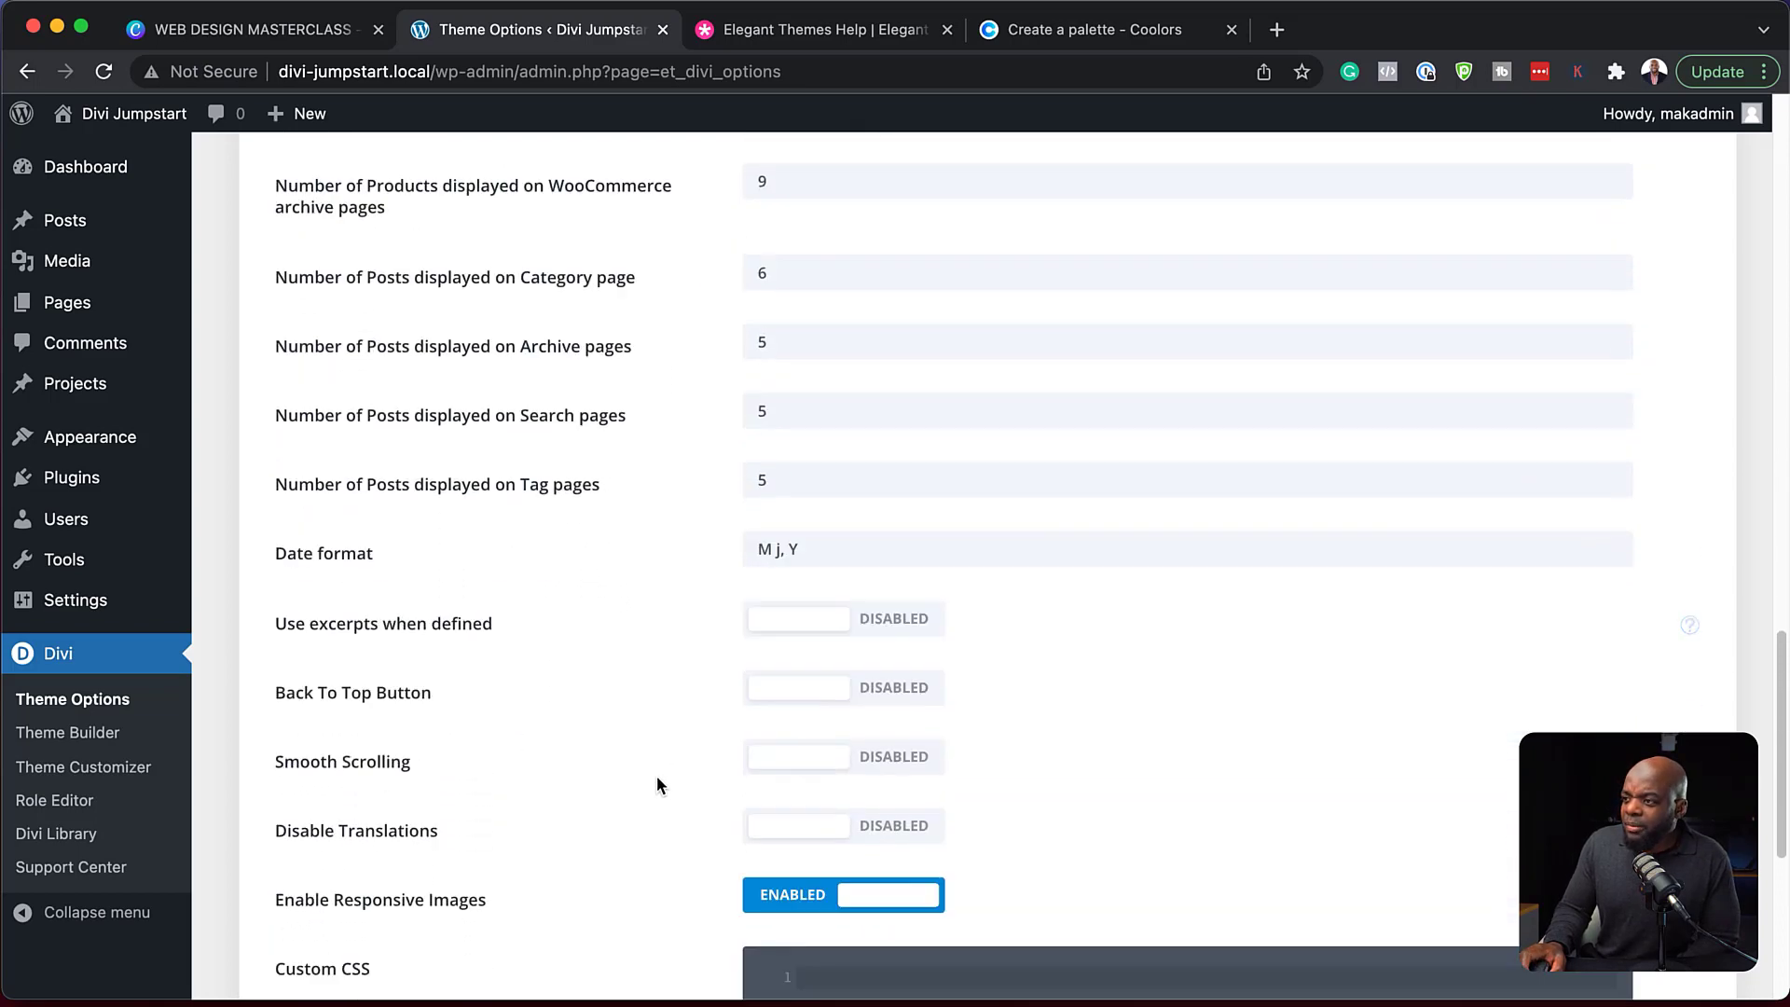
scroll(656, 775, "down", 3)
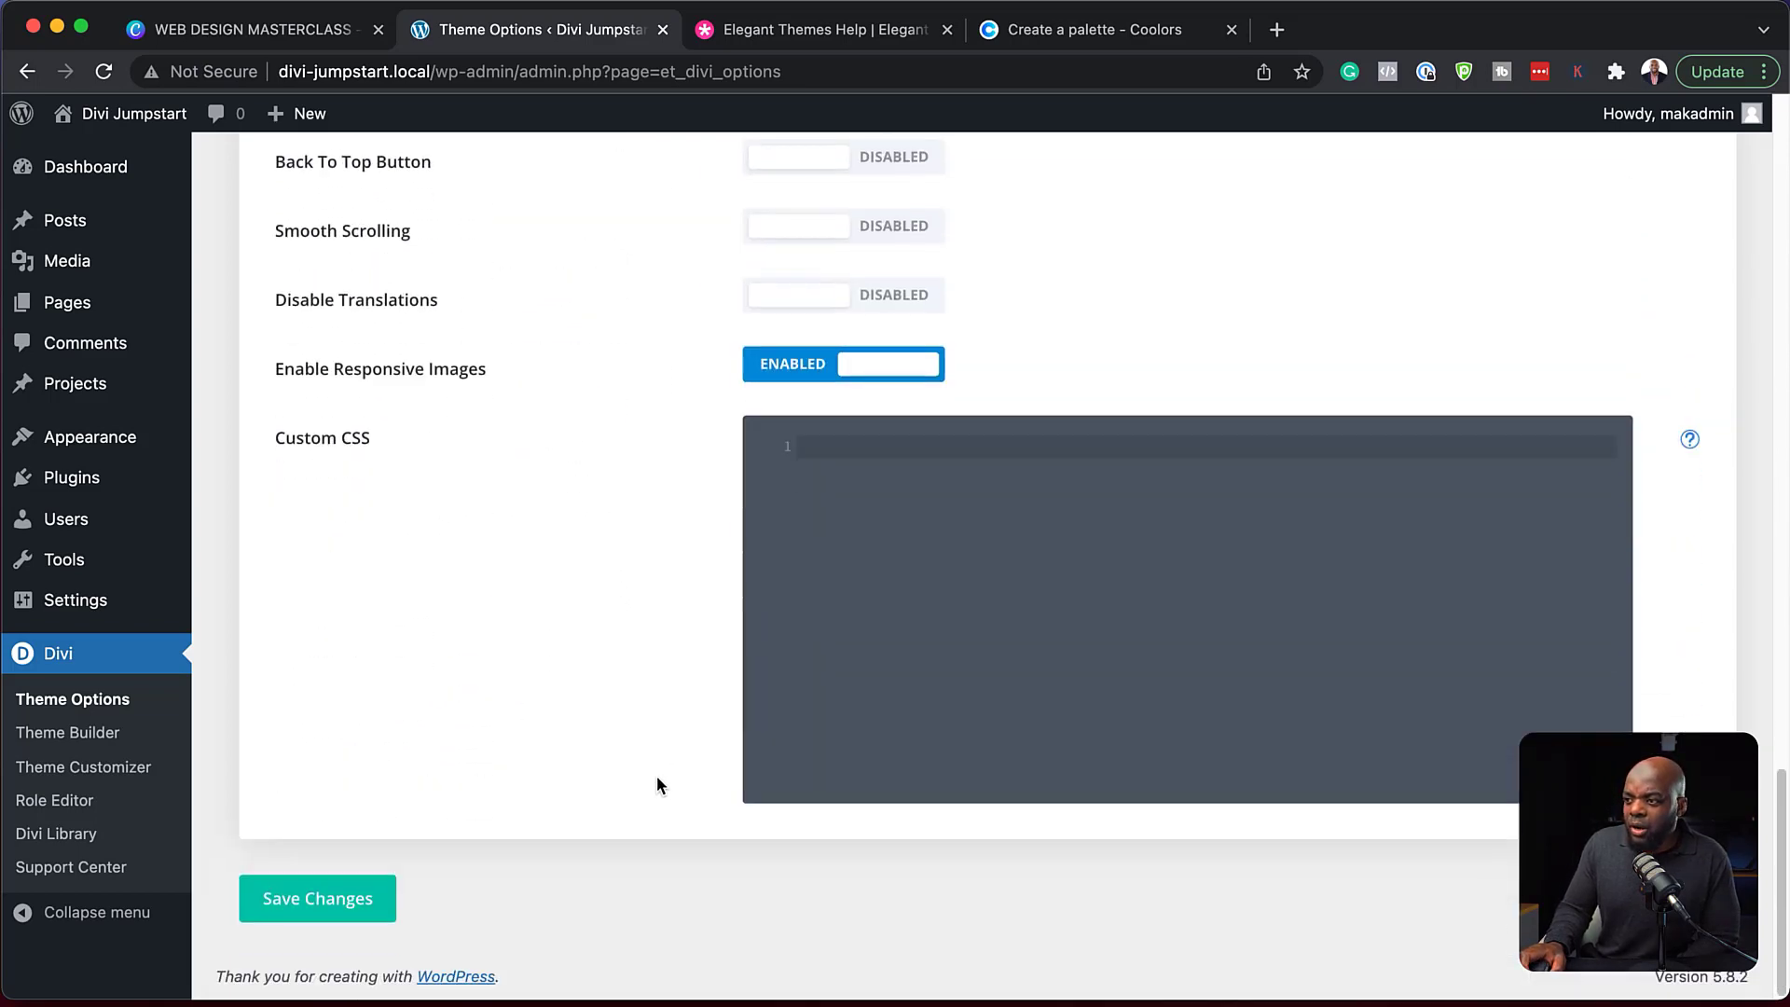
scroll(656, 775, "up", 6)
scroll(657, 785, "up", 15)
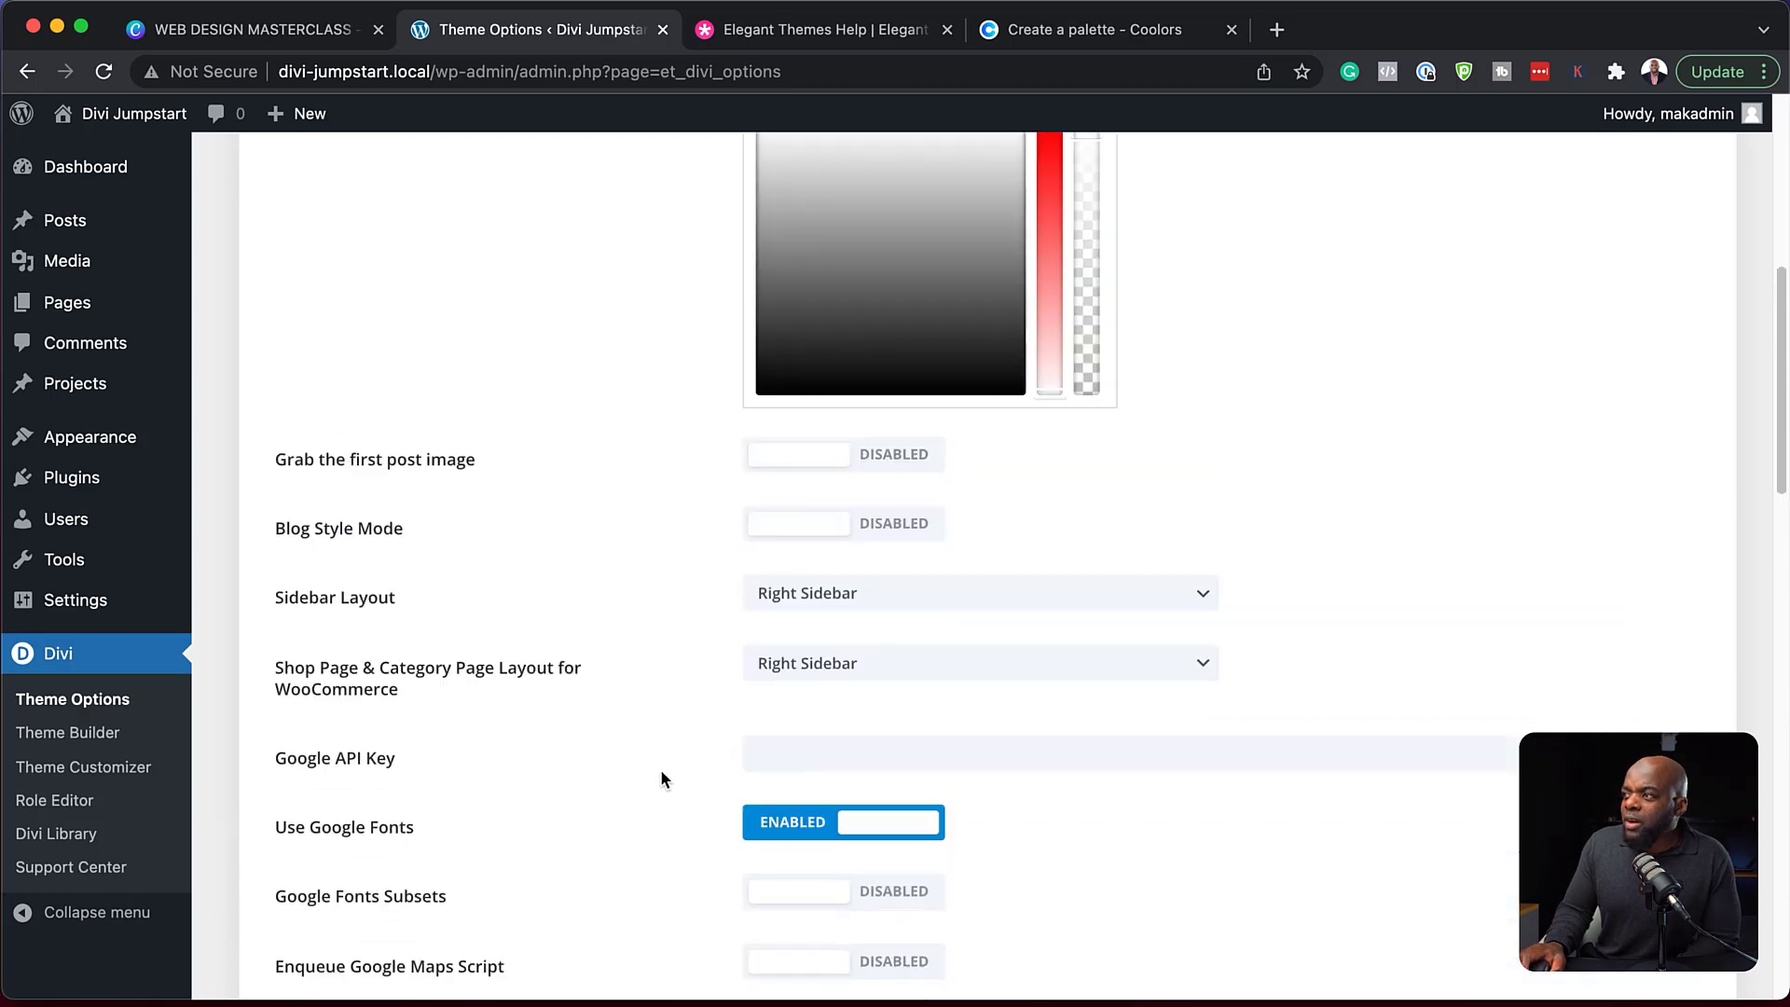
scroll(661, 776, "up", 2)
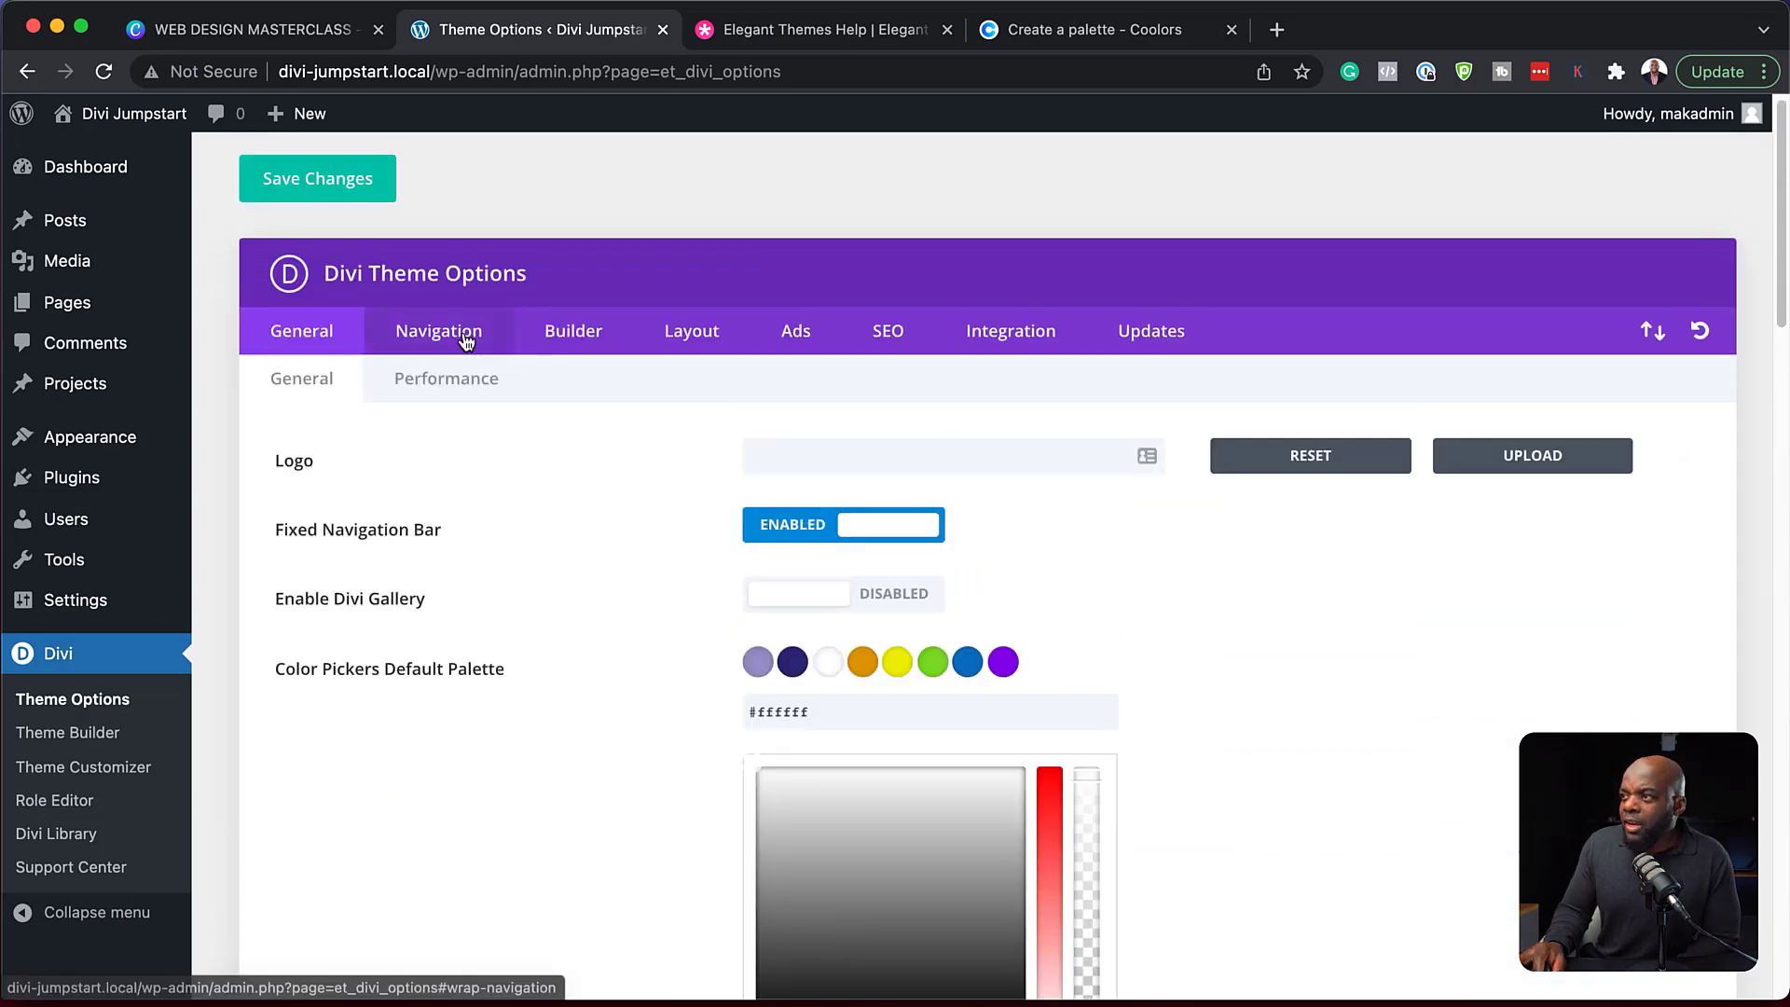
Scroll through the General tab's Performance settings.
left_click(447, 397)
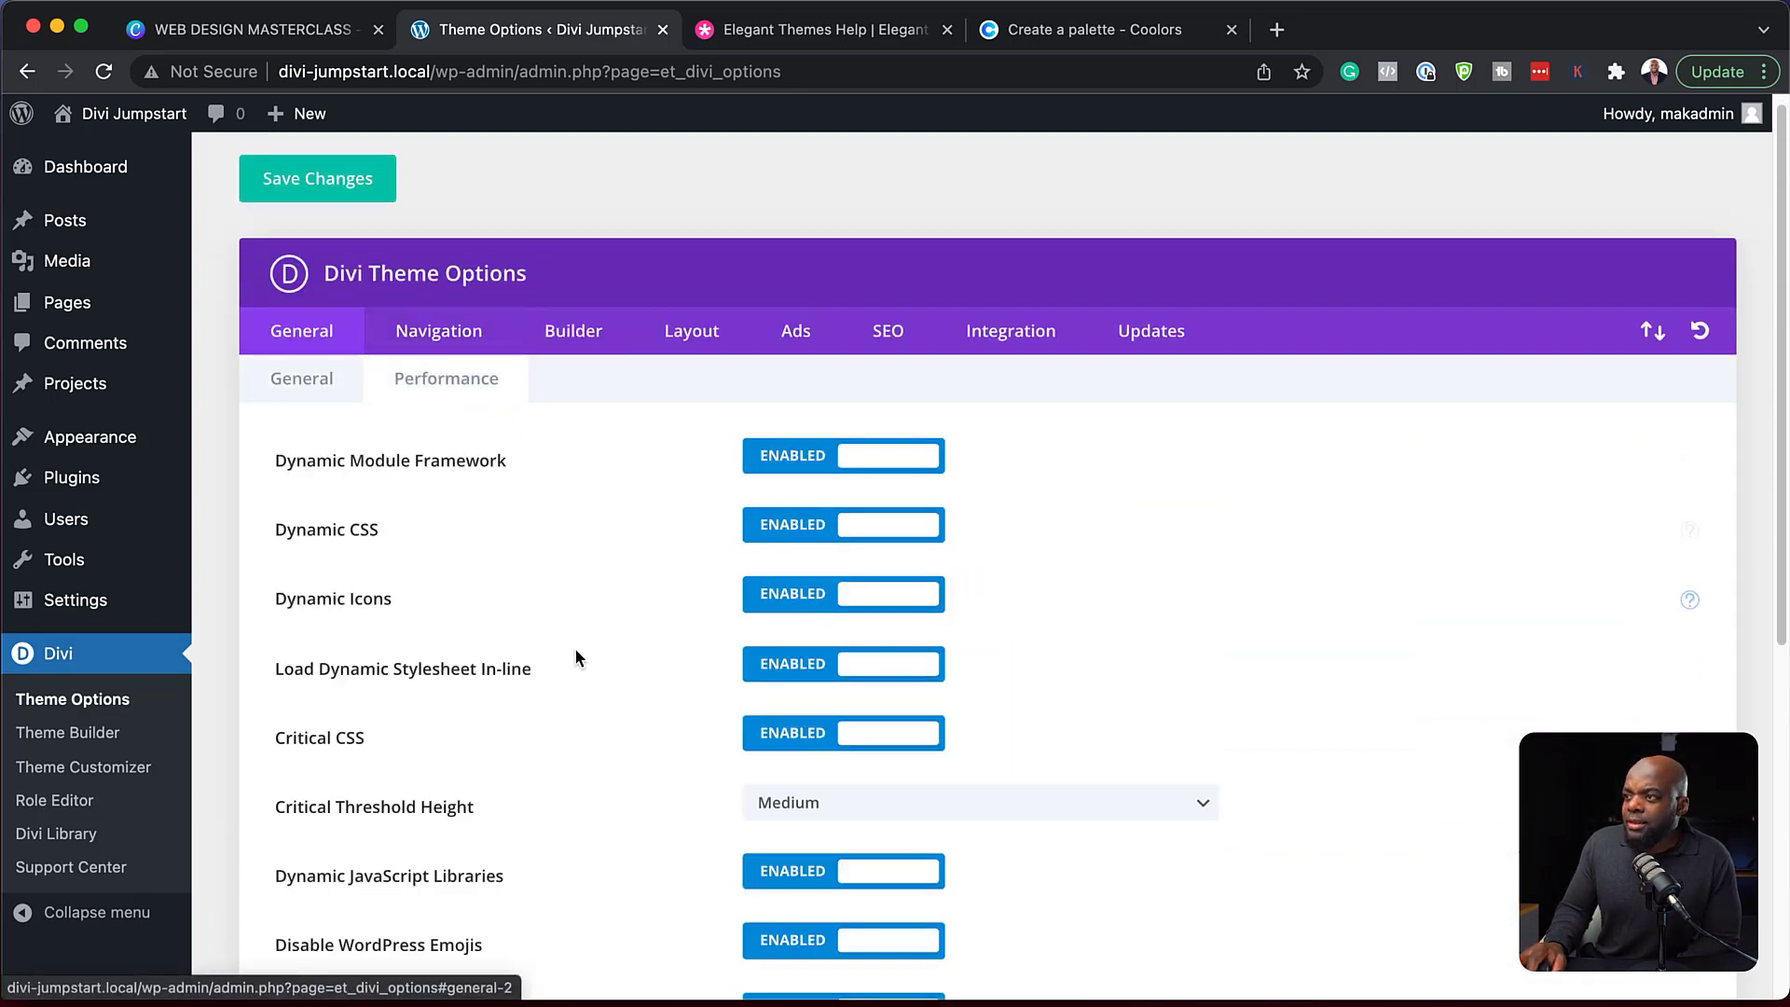
scroll(578, 662, "down", 1)
scroll(580, 671, "down", 2)
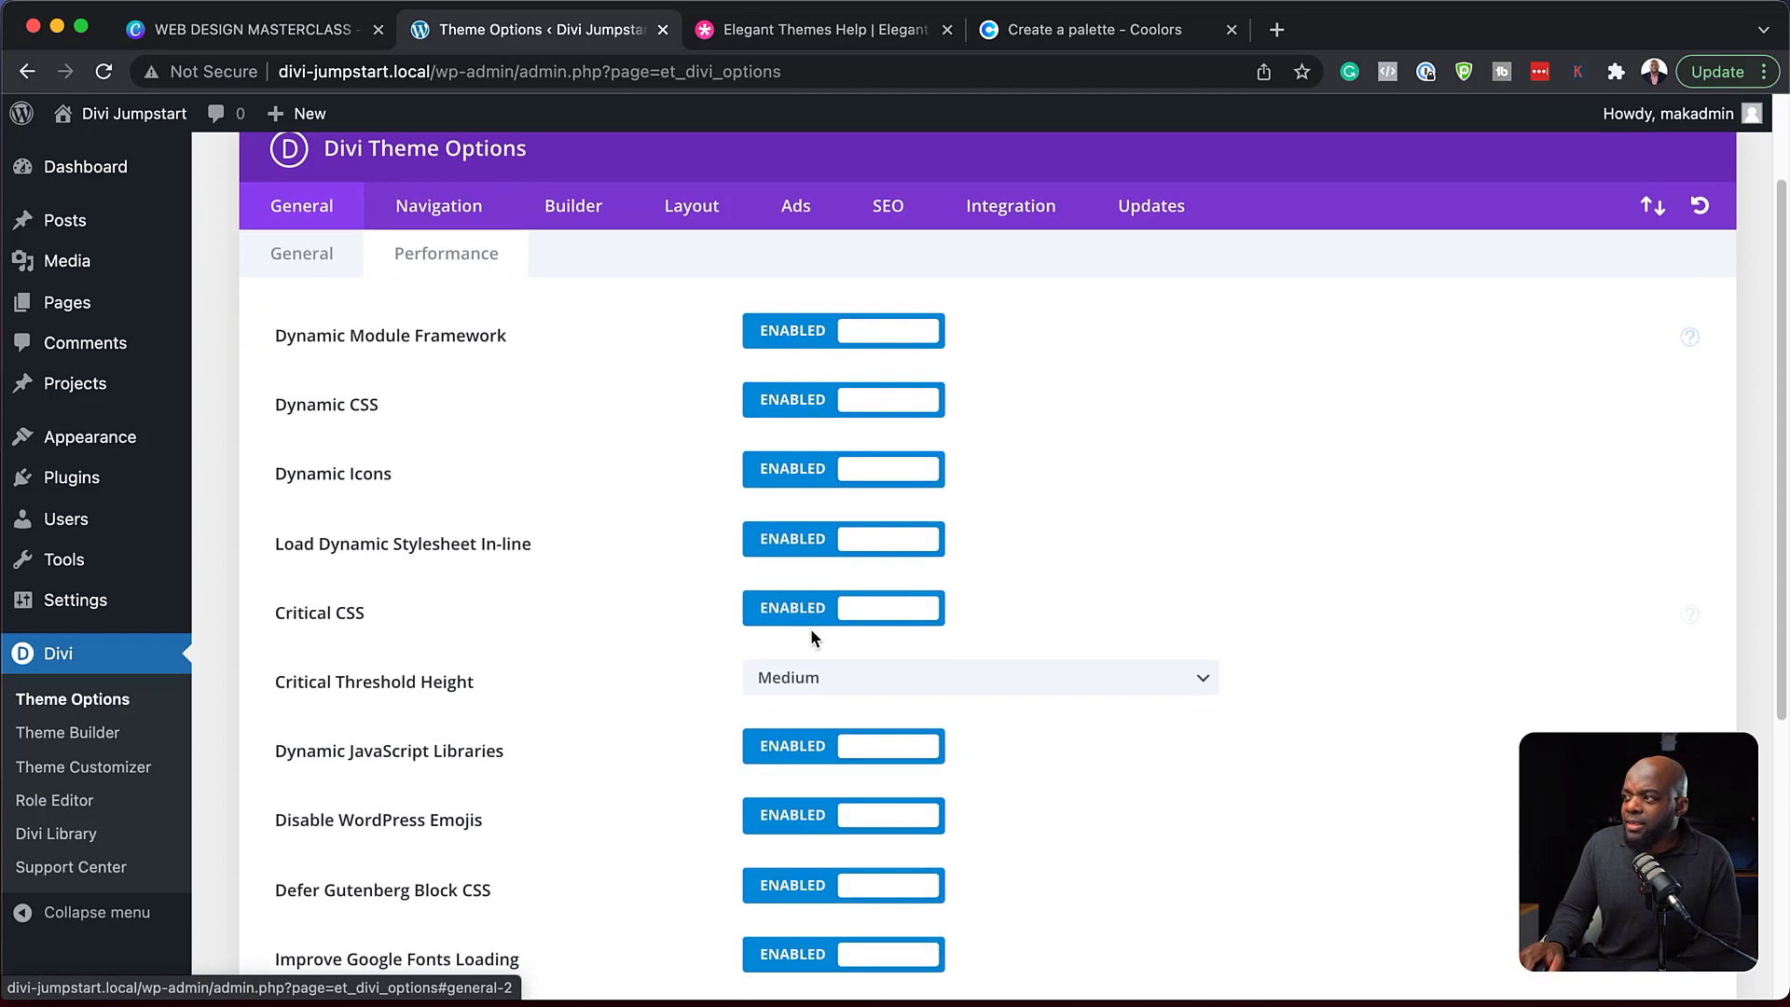
scroll(655, 631, "down", 9)
scroll(655, 636, "down", 1)
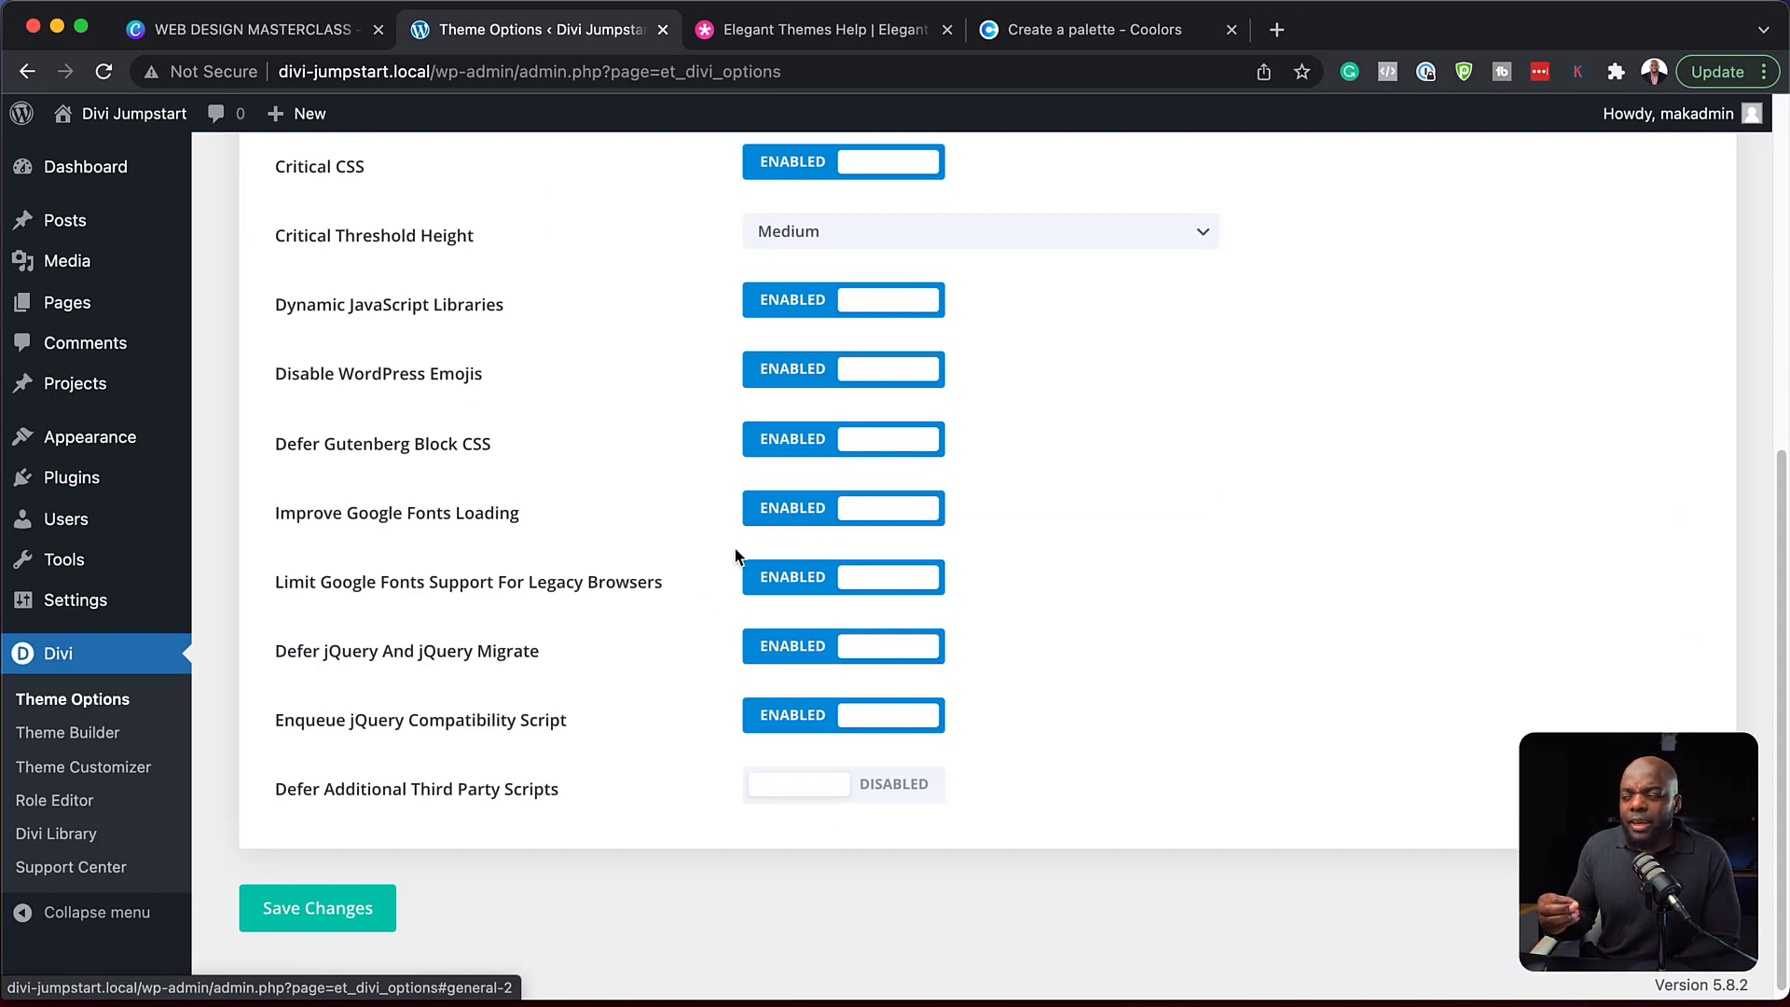
scroll(643, 581, "up", 5)
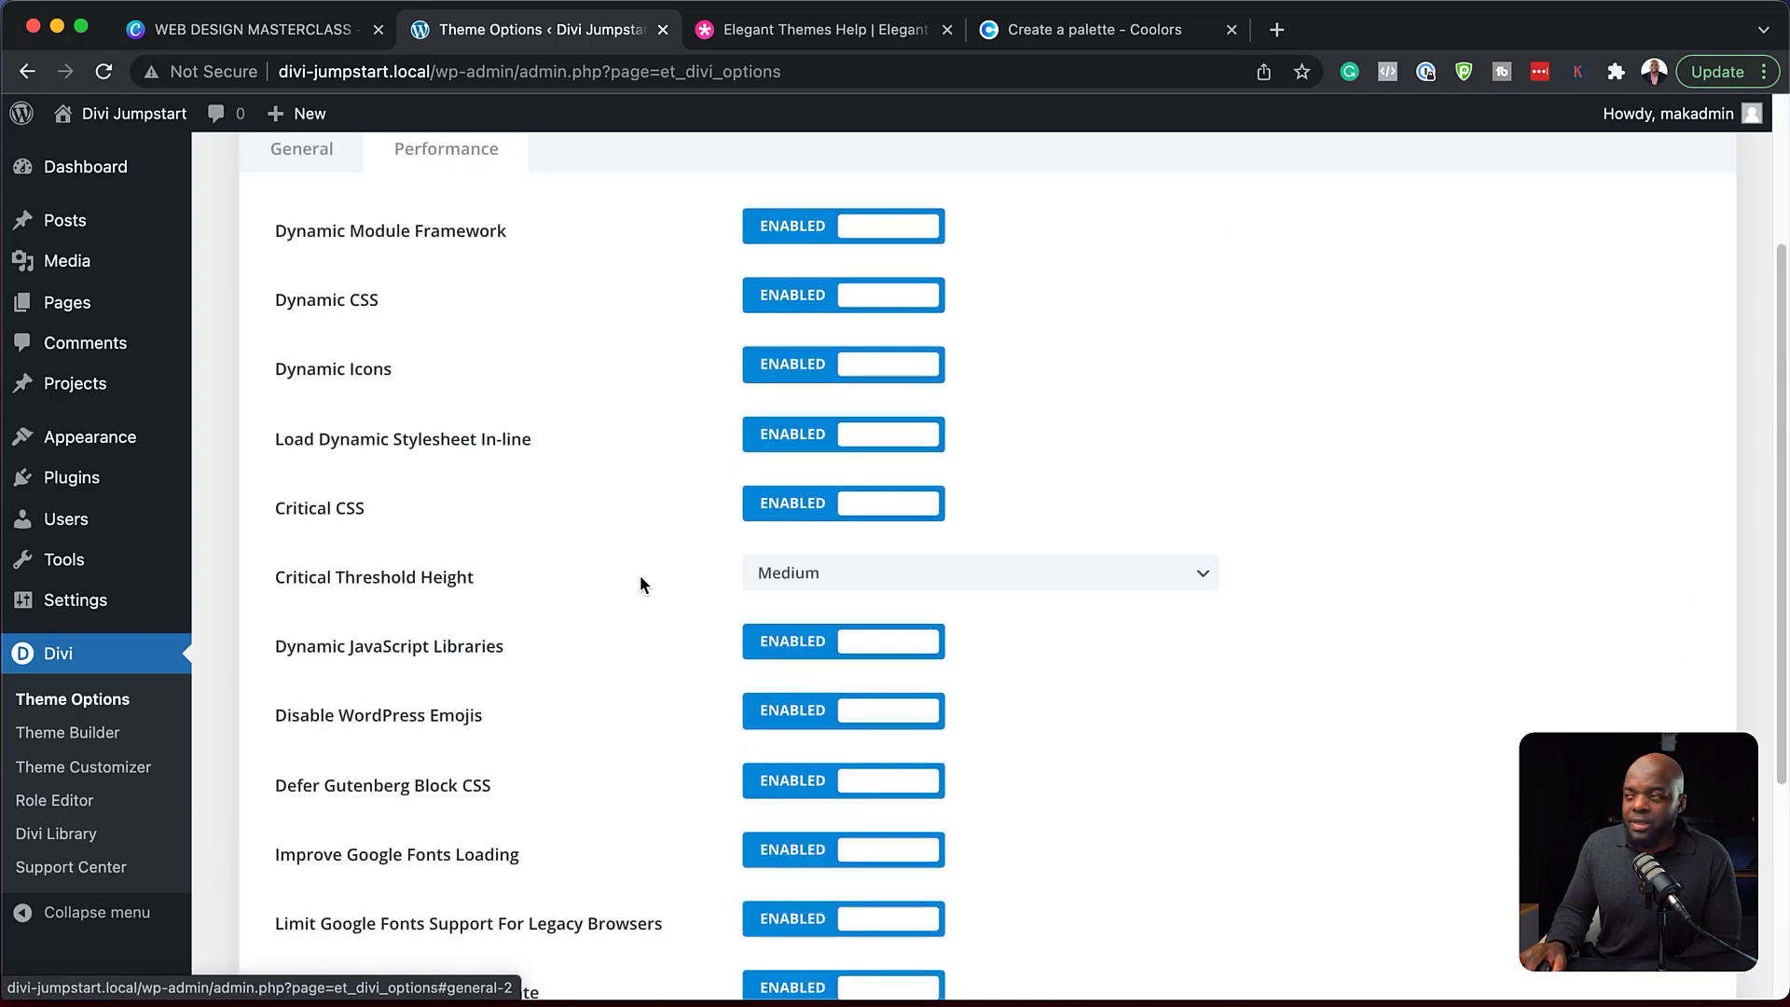
scroll(639, 580, "up", 3)
View the Navigation tab's Categories options, then the Builder tab's Advanced options.
left_click(448, 352)
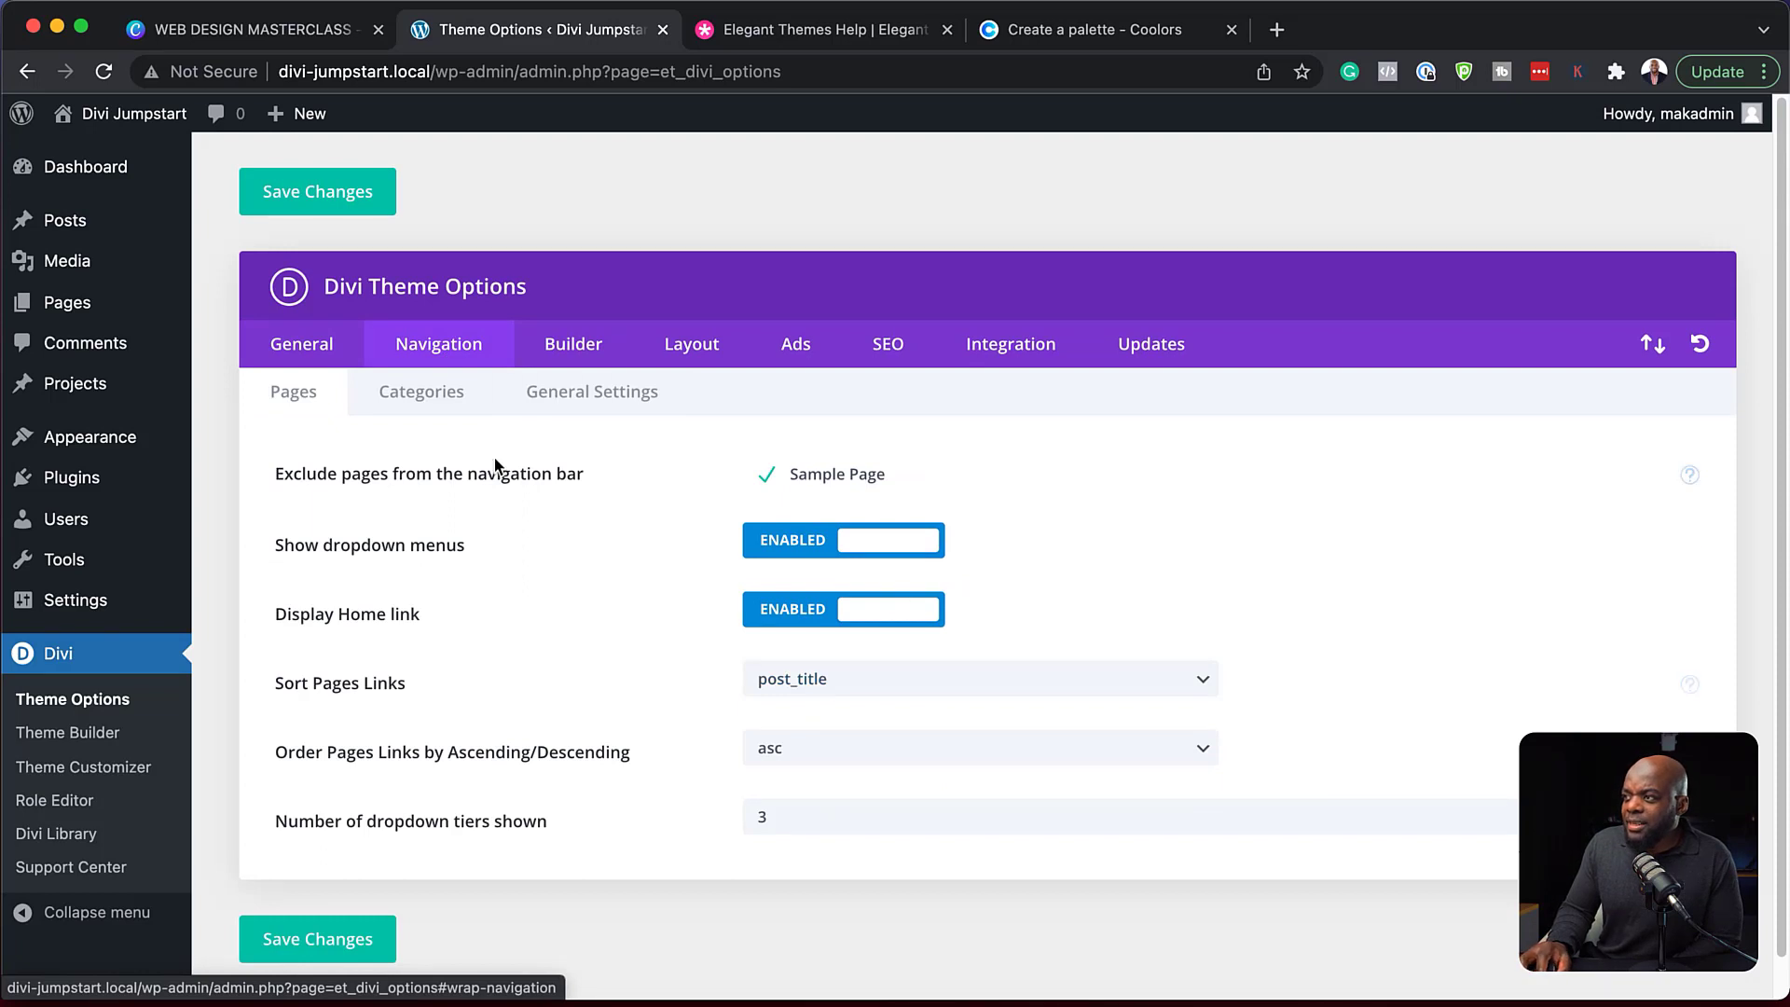
left_click(440, 396)
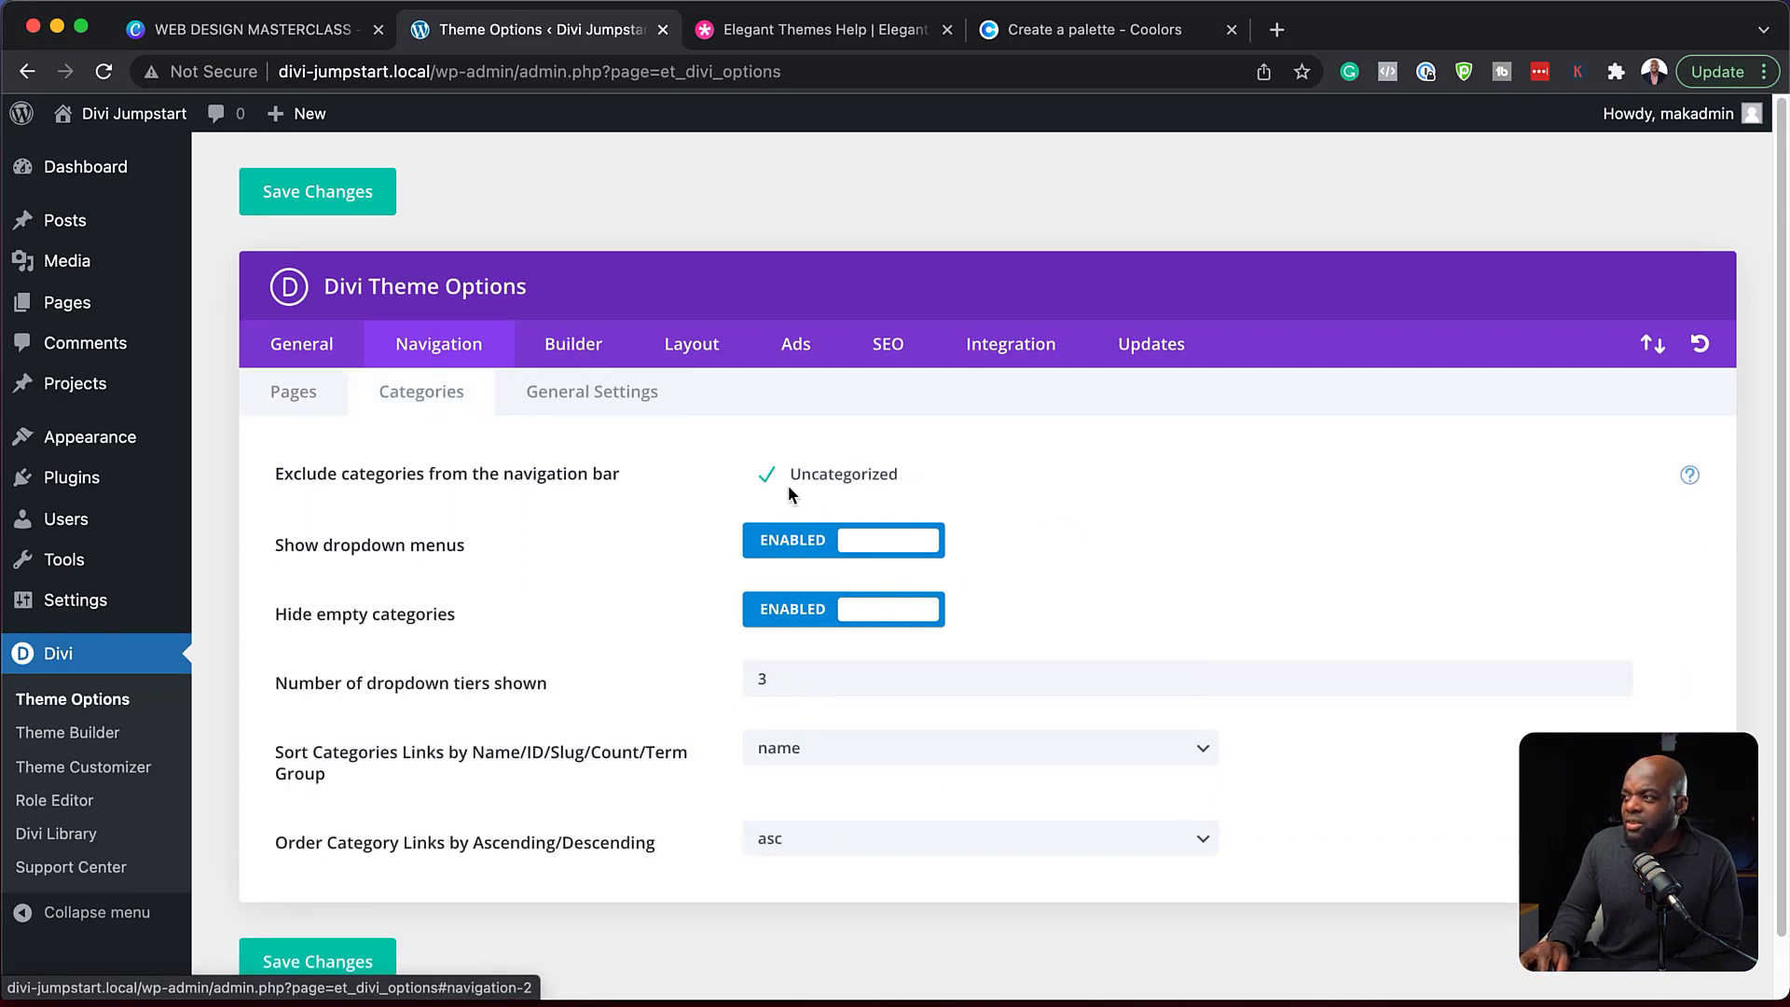
left_click(573, 347)
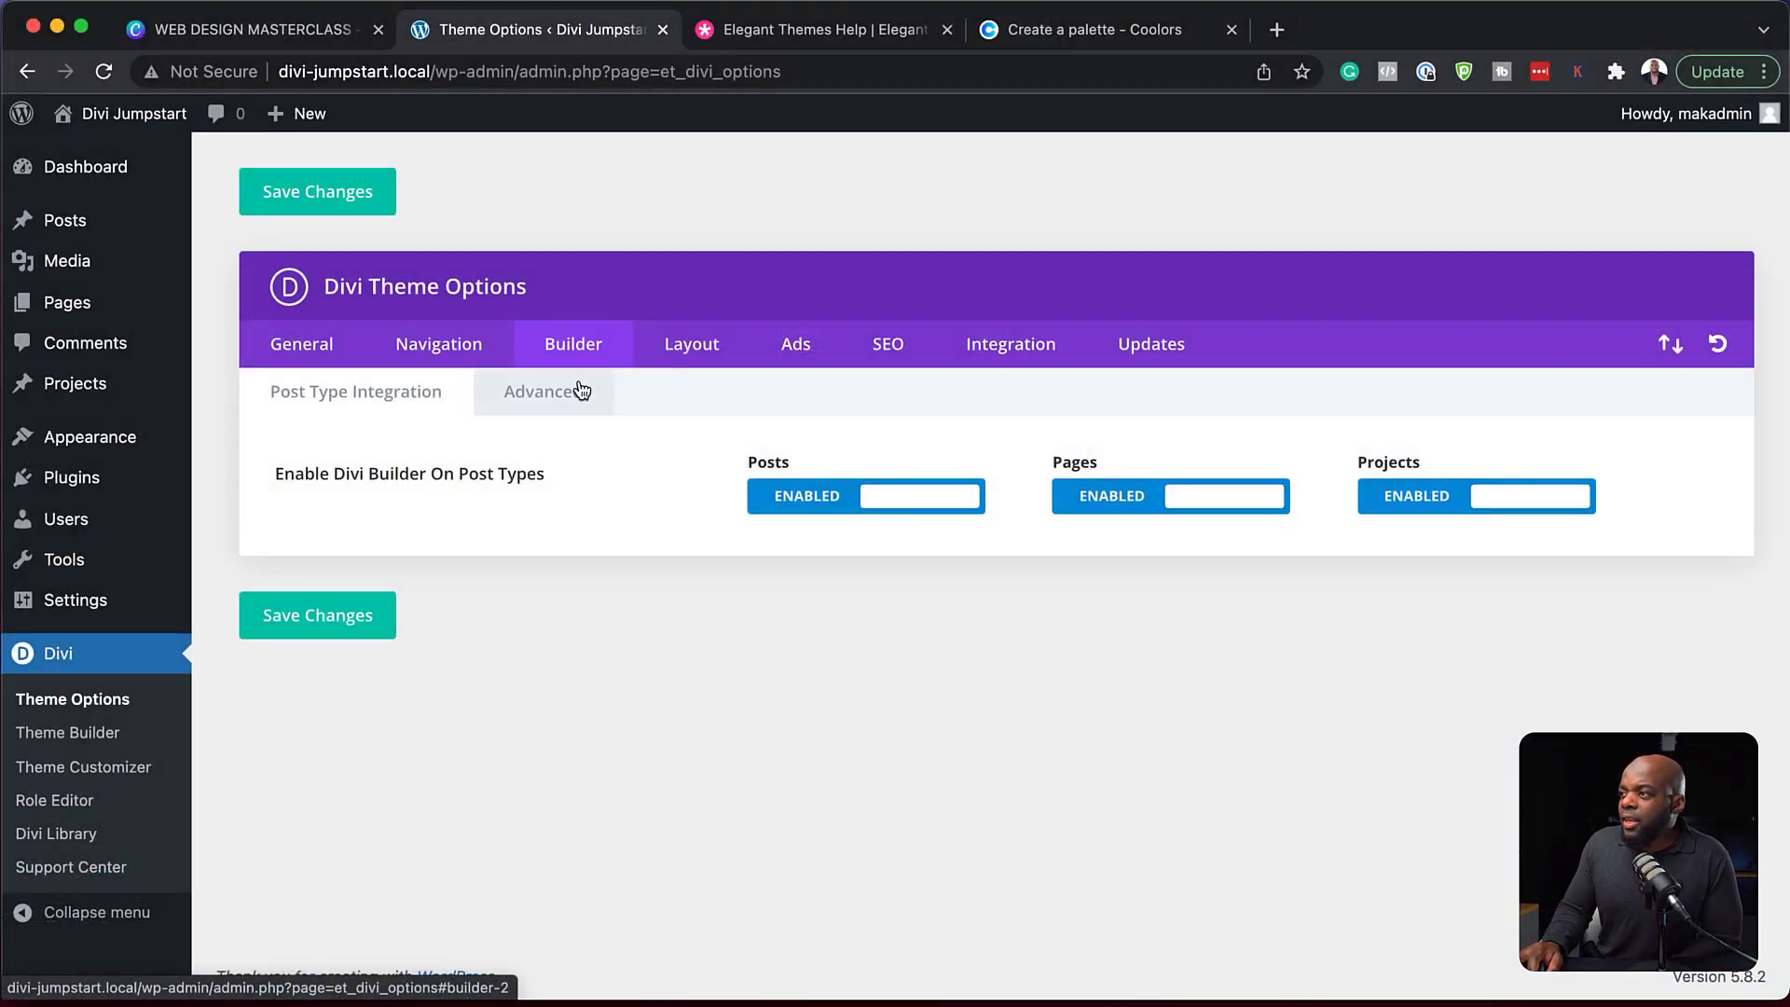
left_click(580, 393)
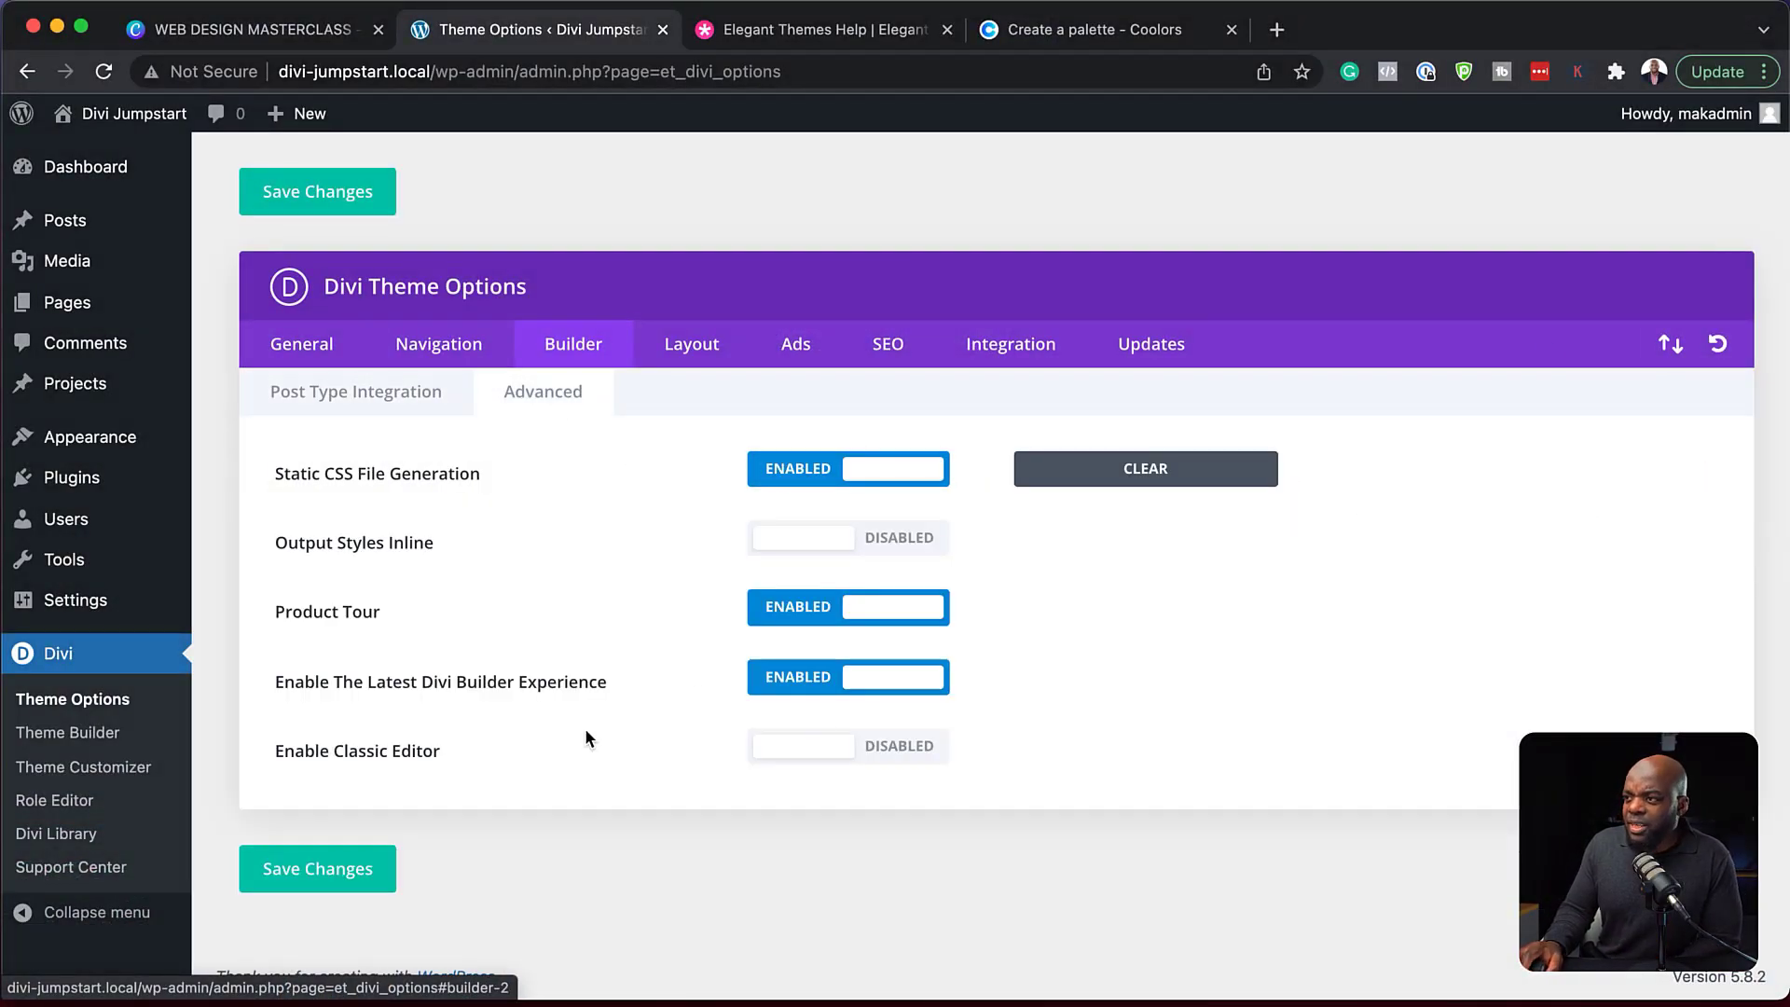
Browse the Layout tab's Single Page Layout, the Ads tab, and the SEO Homepage settings.
left_click(687, 351)
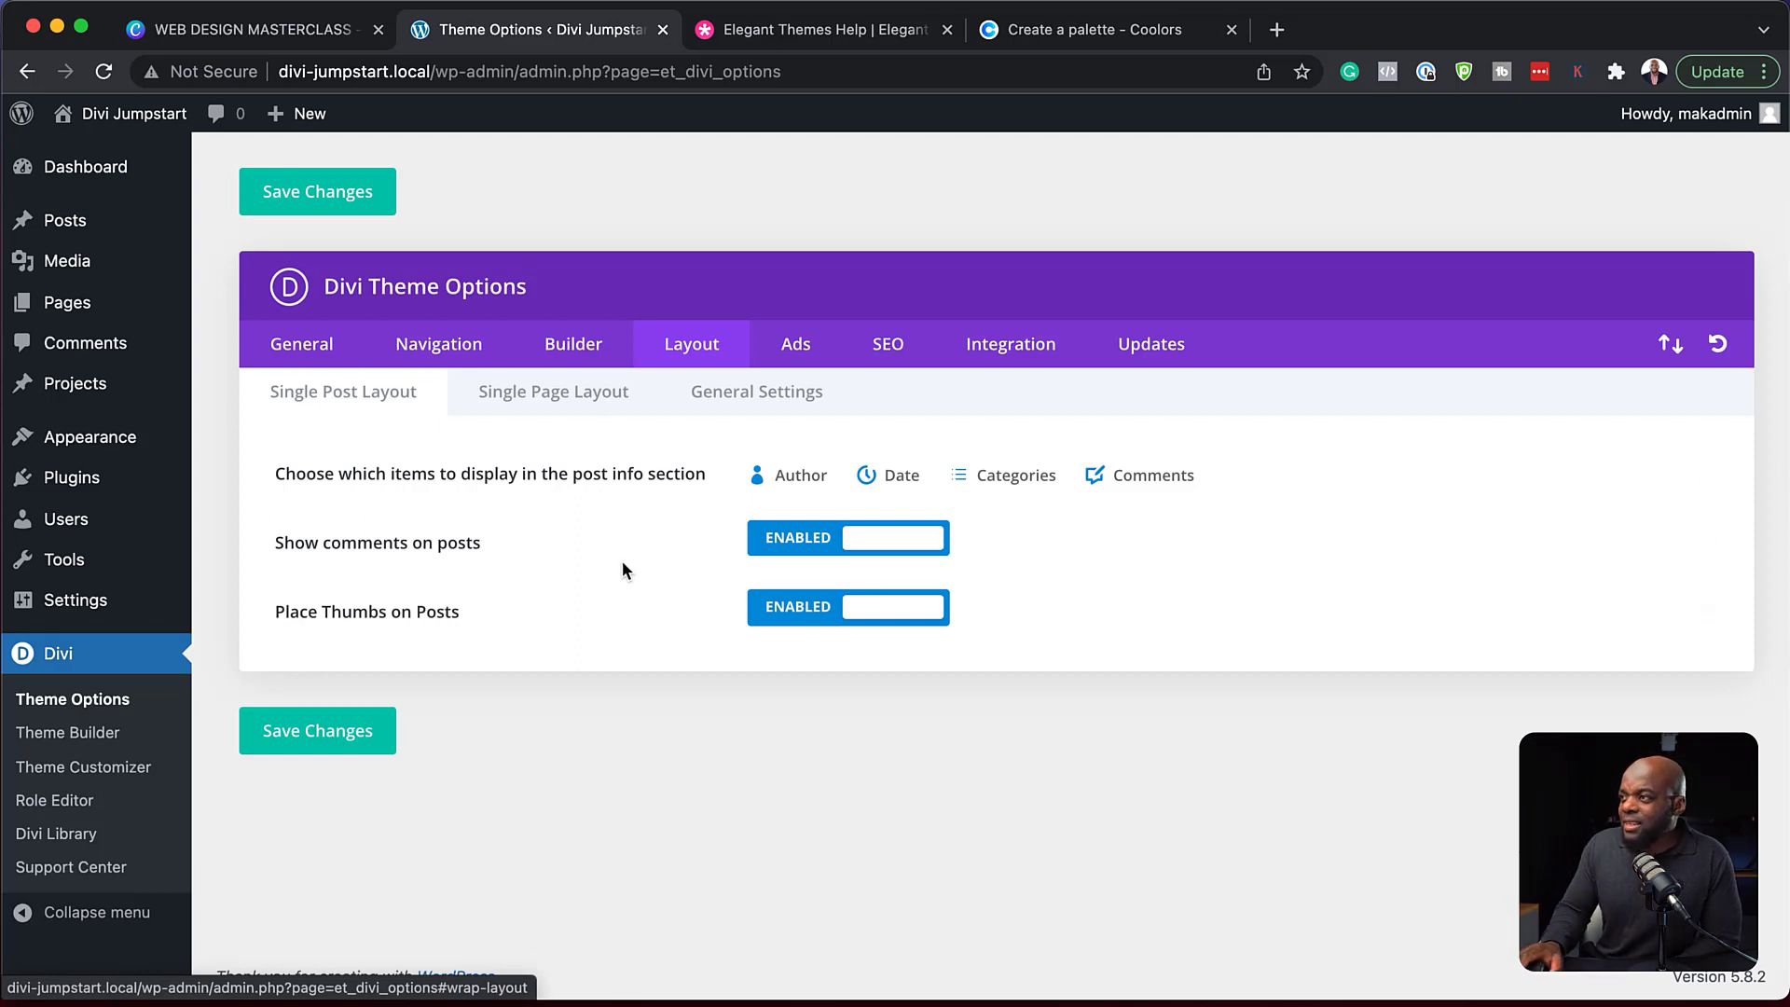
left_click(583, 400)
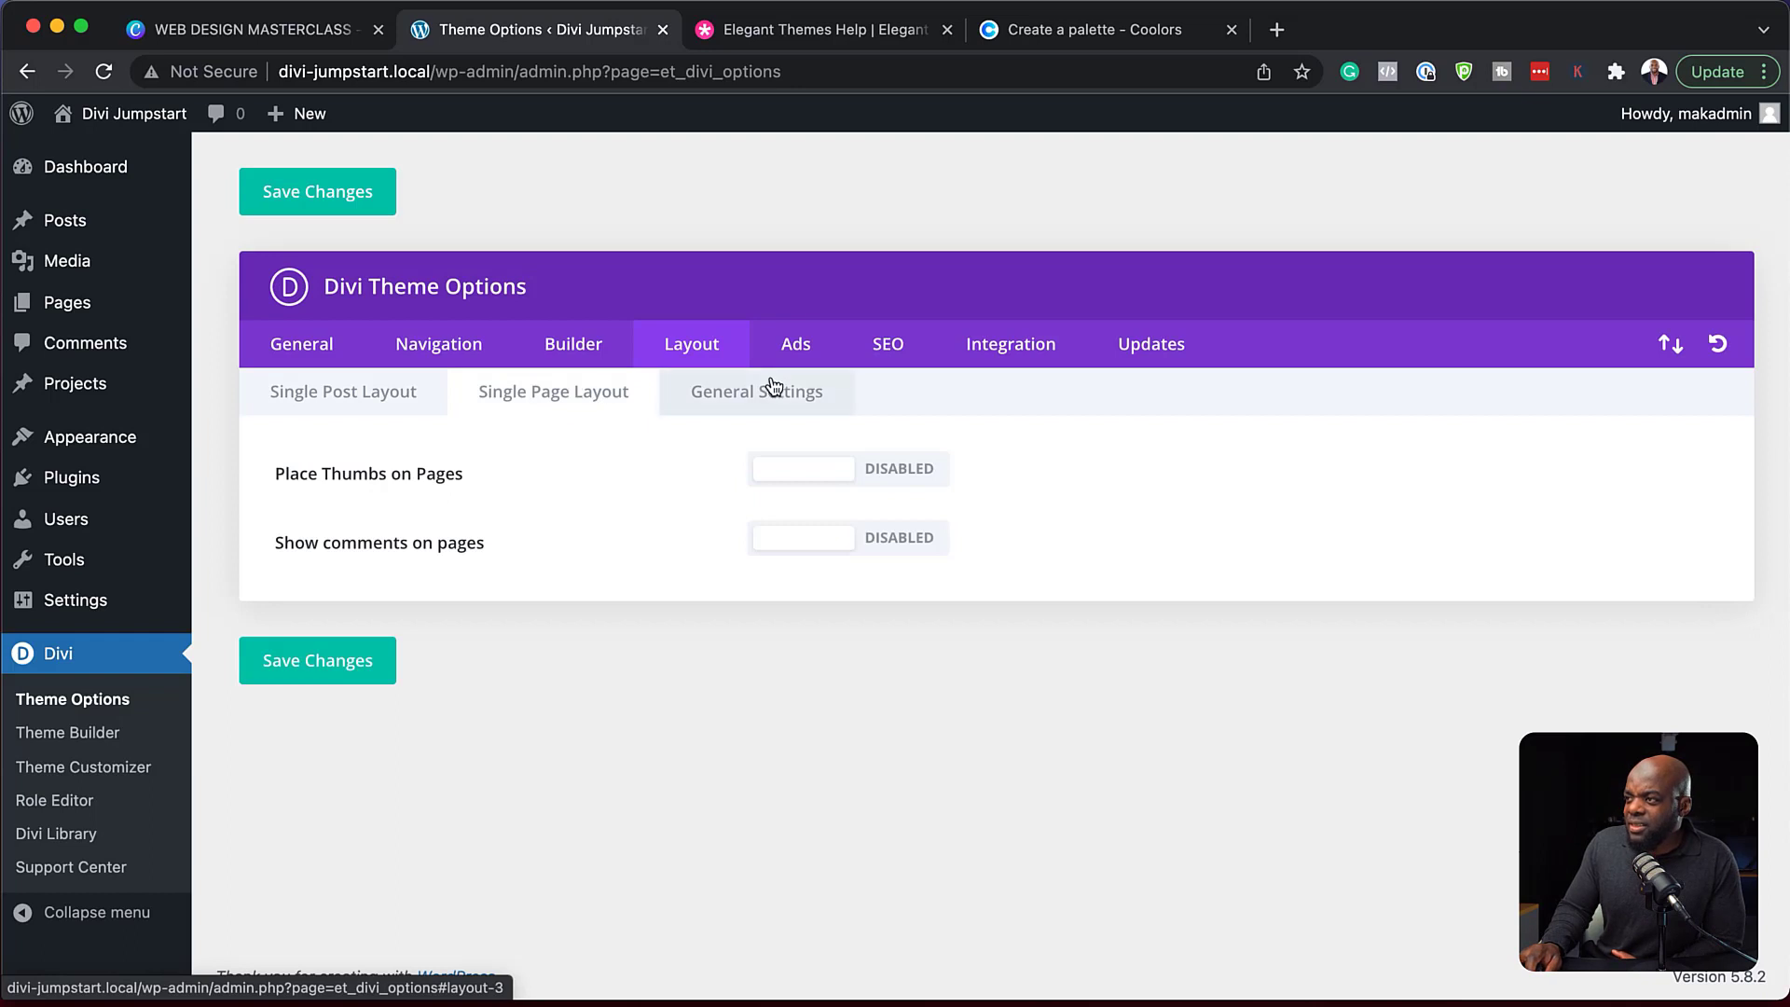
left_click(806, 358)
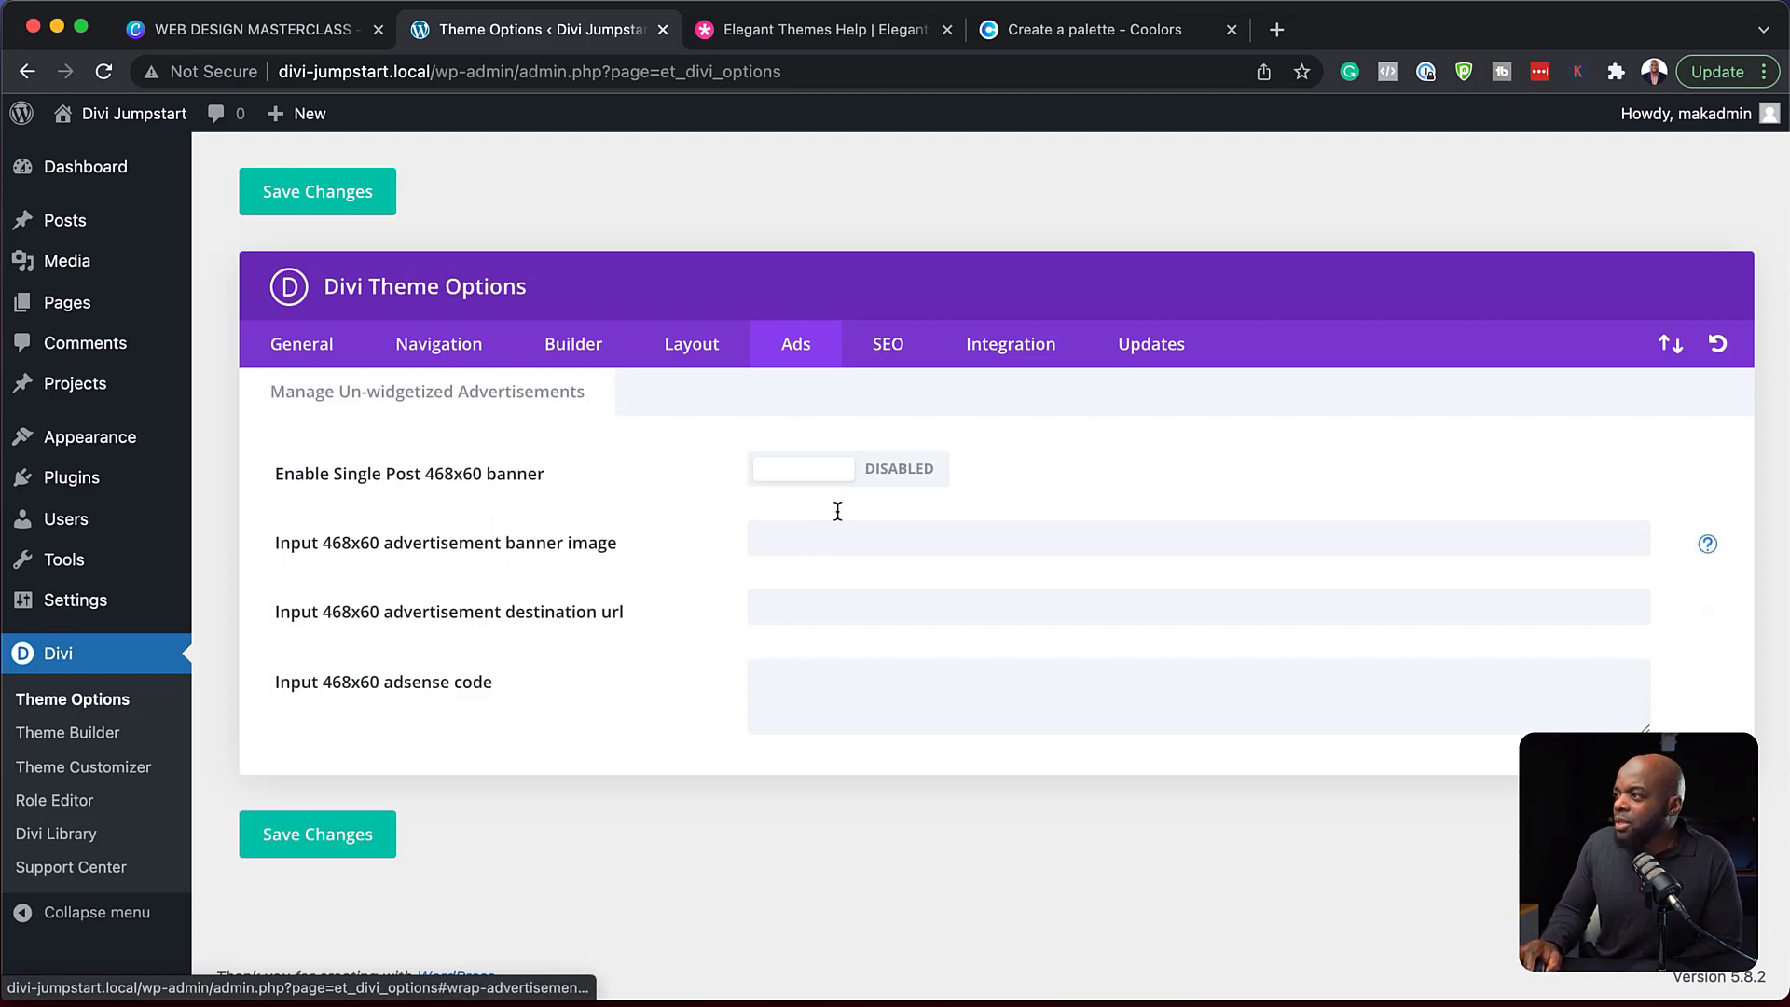
left_click(899, 352)
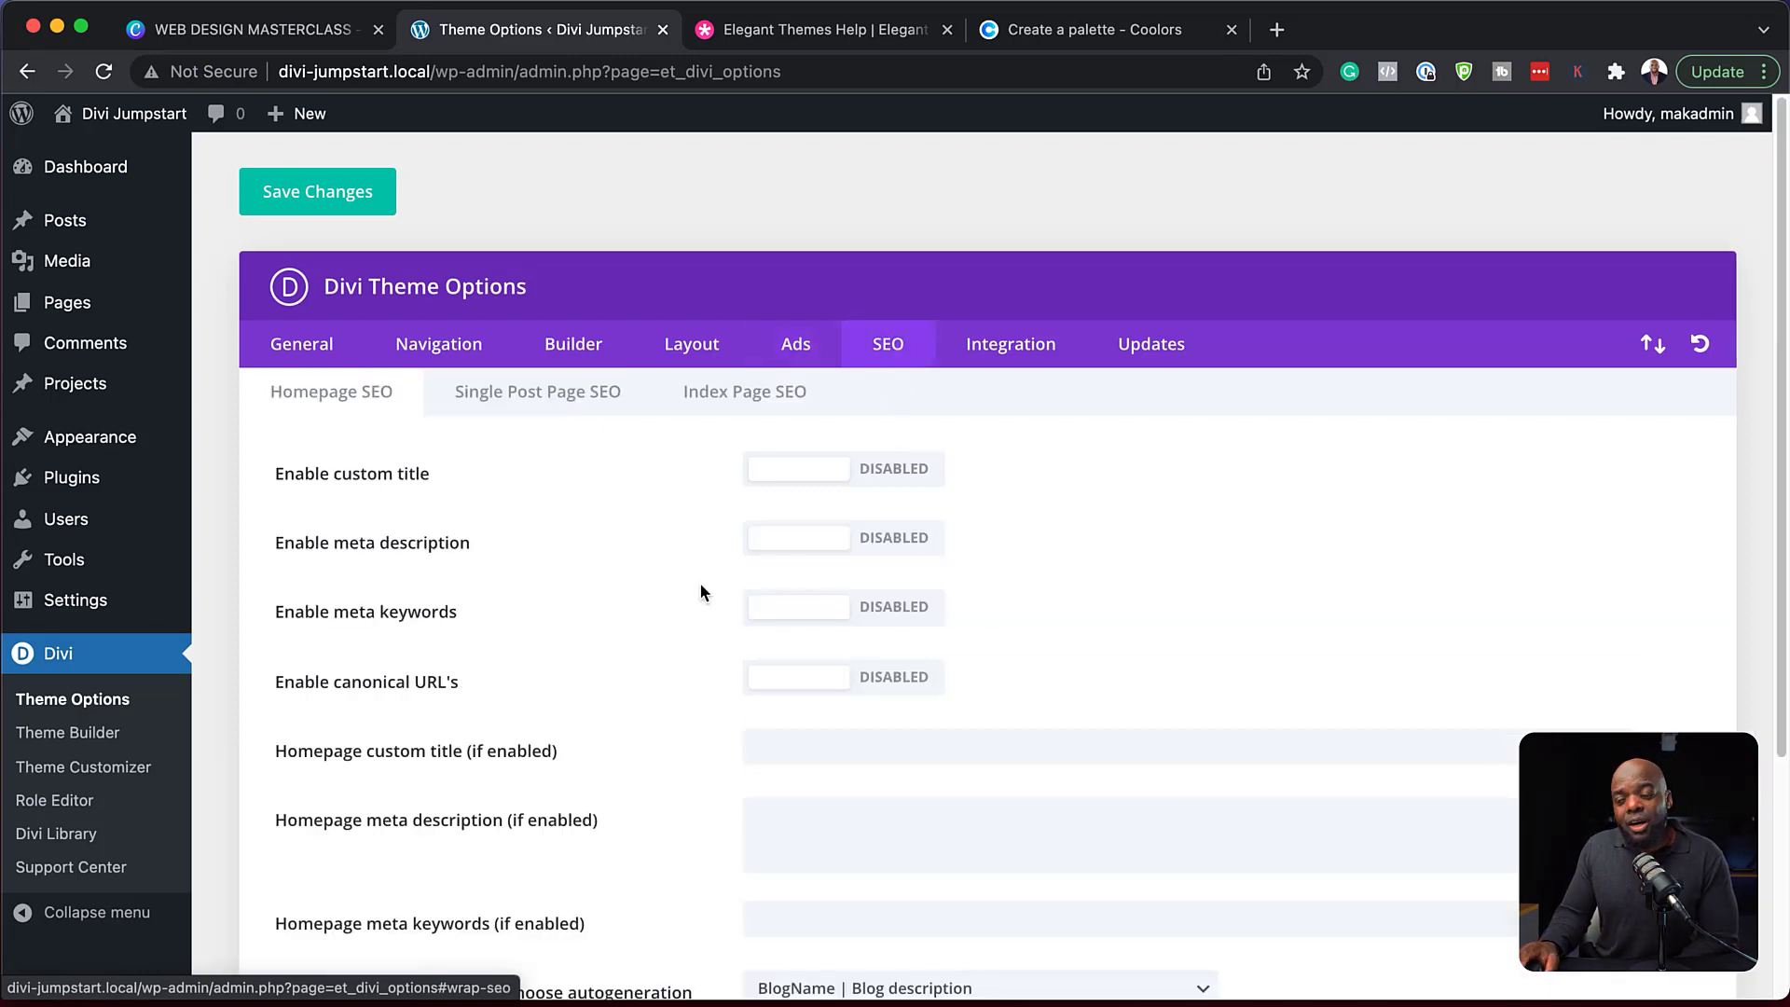
scroll(590, 615, "down", 5)
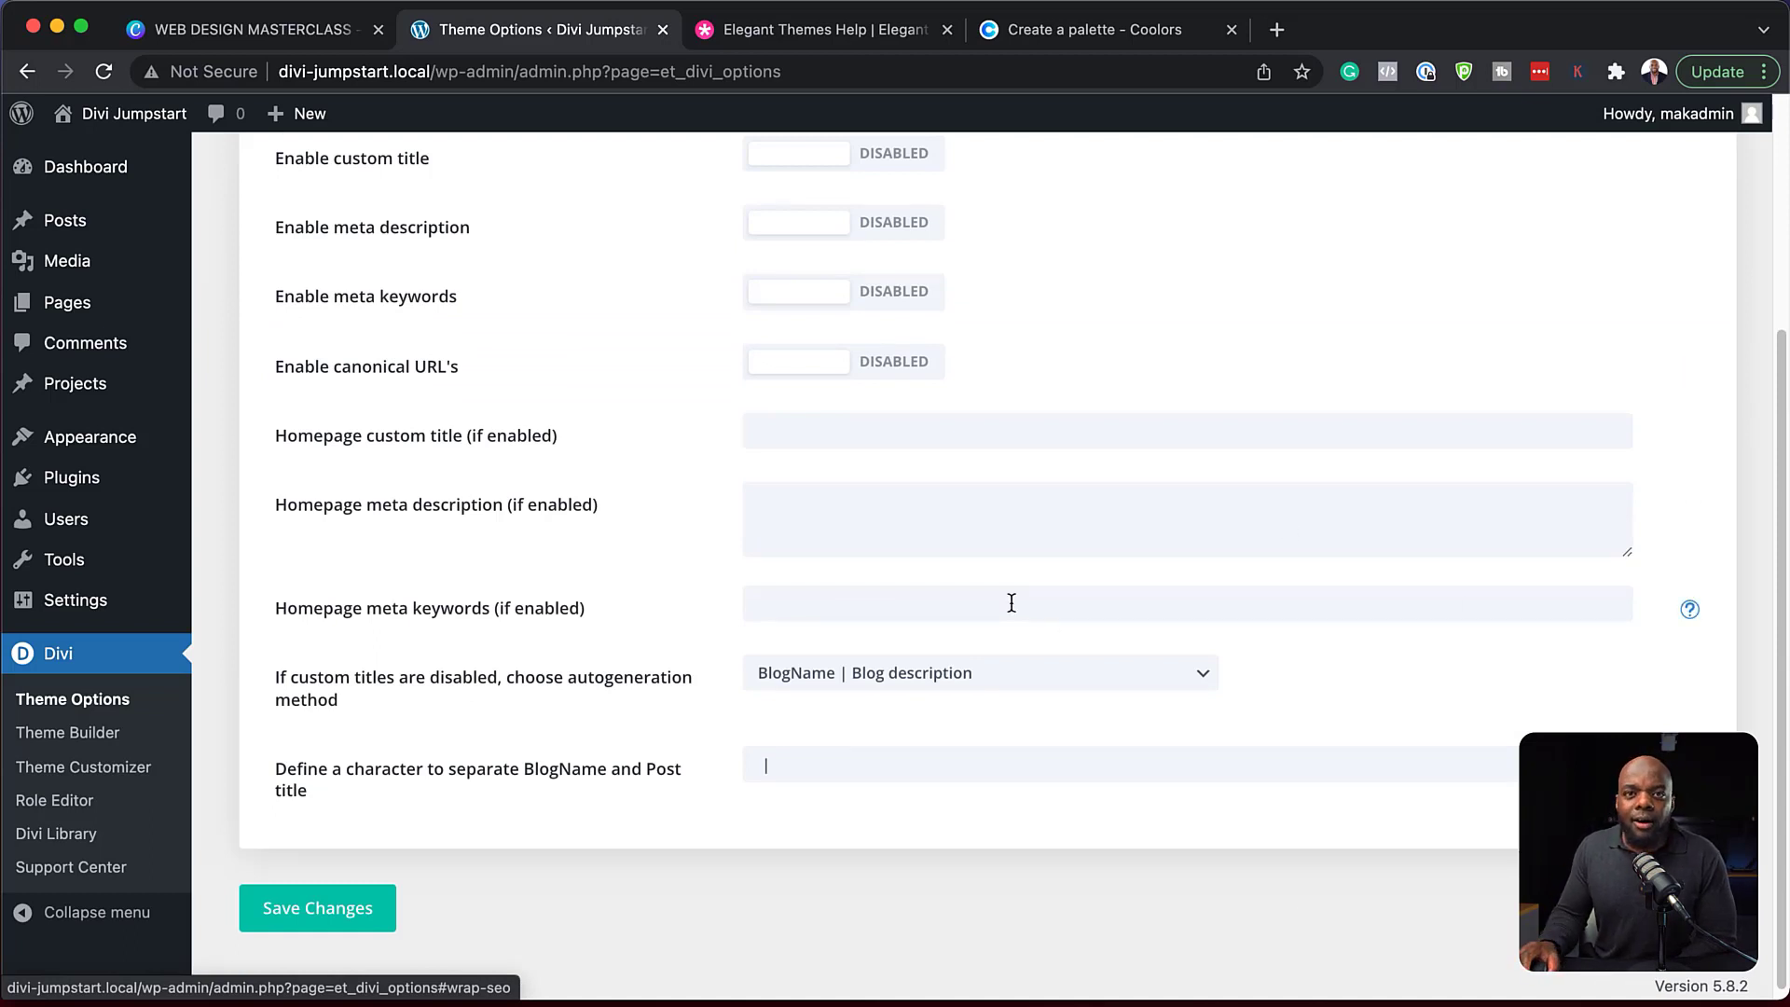
scroll(1018, 615, "up", 5)
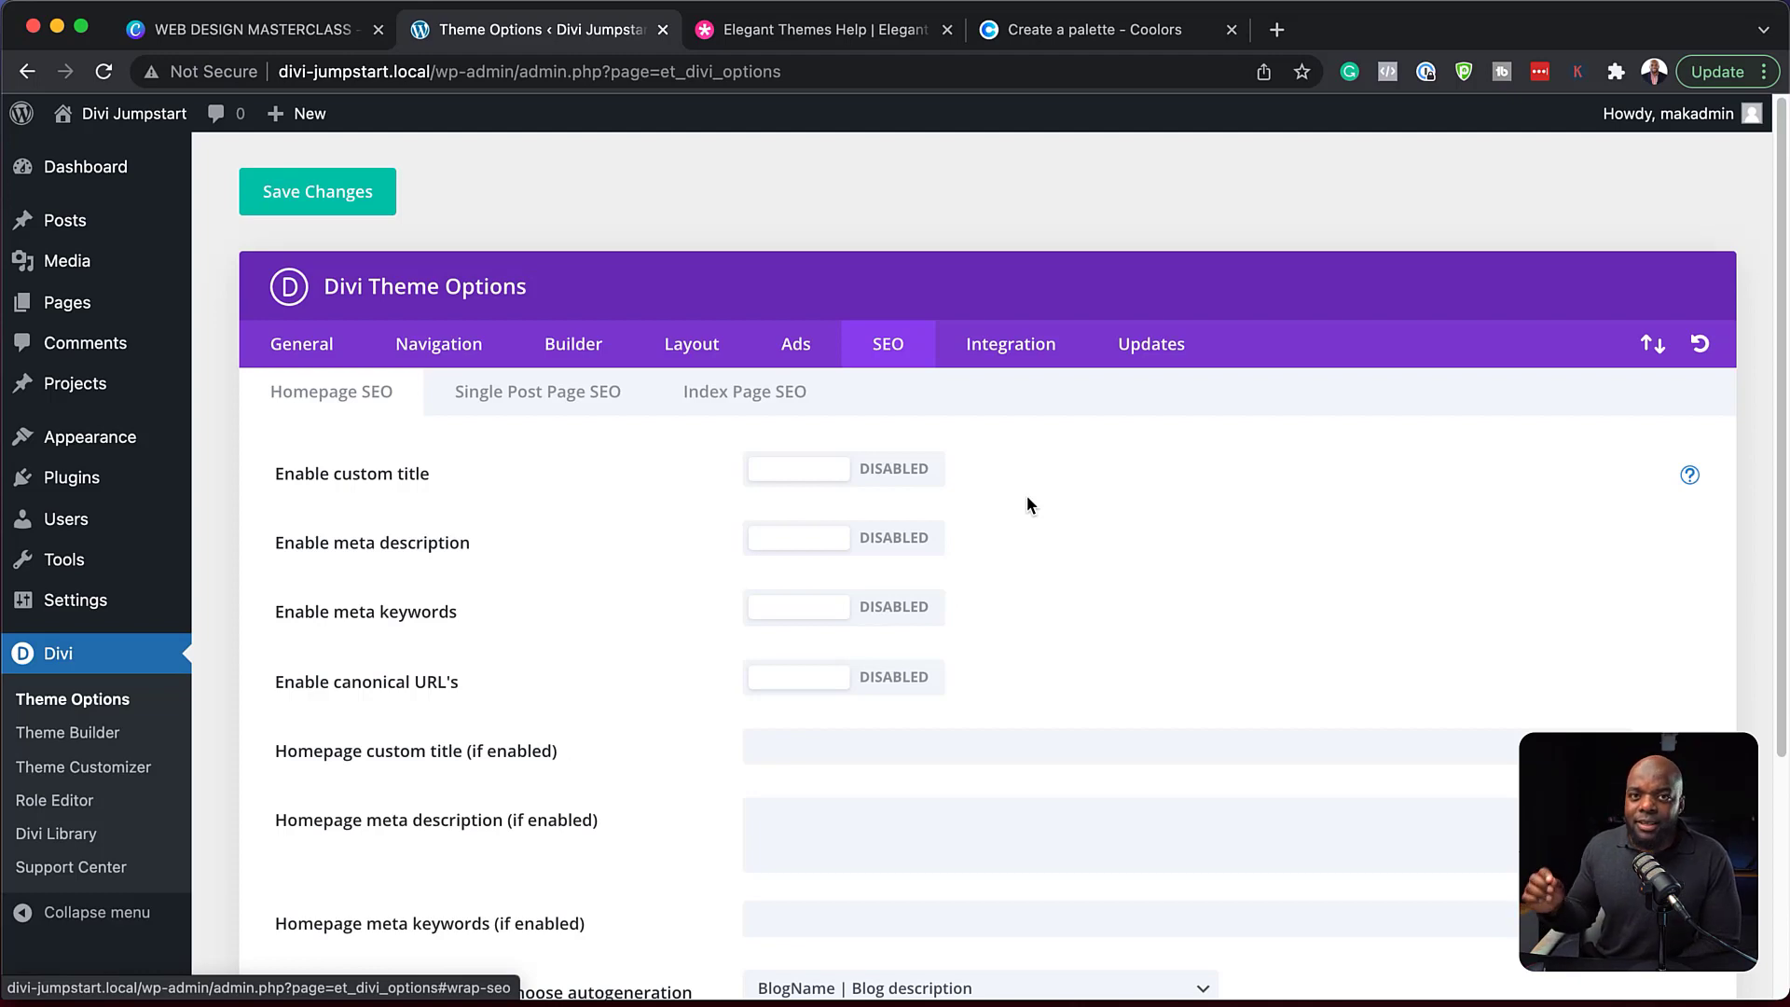
Scroll through the Integration tab's code boxes, then show the Updates tab.
left_click(1015, 345)
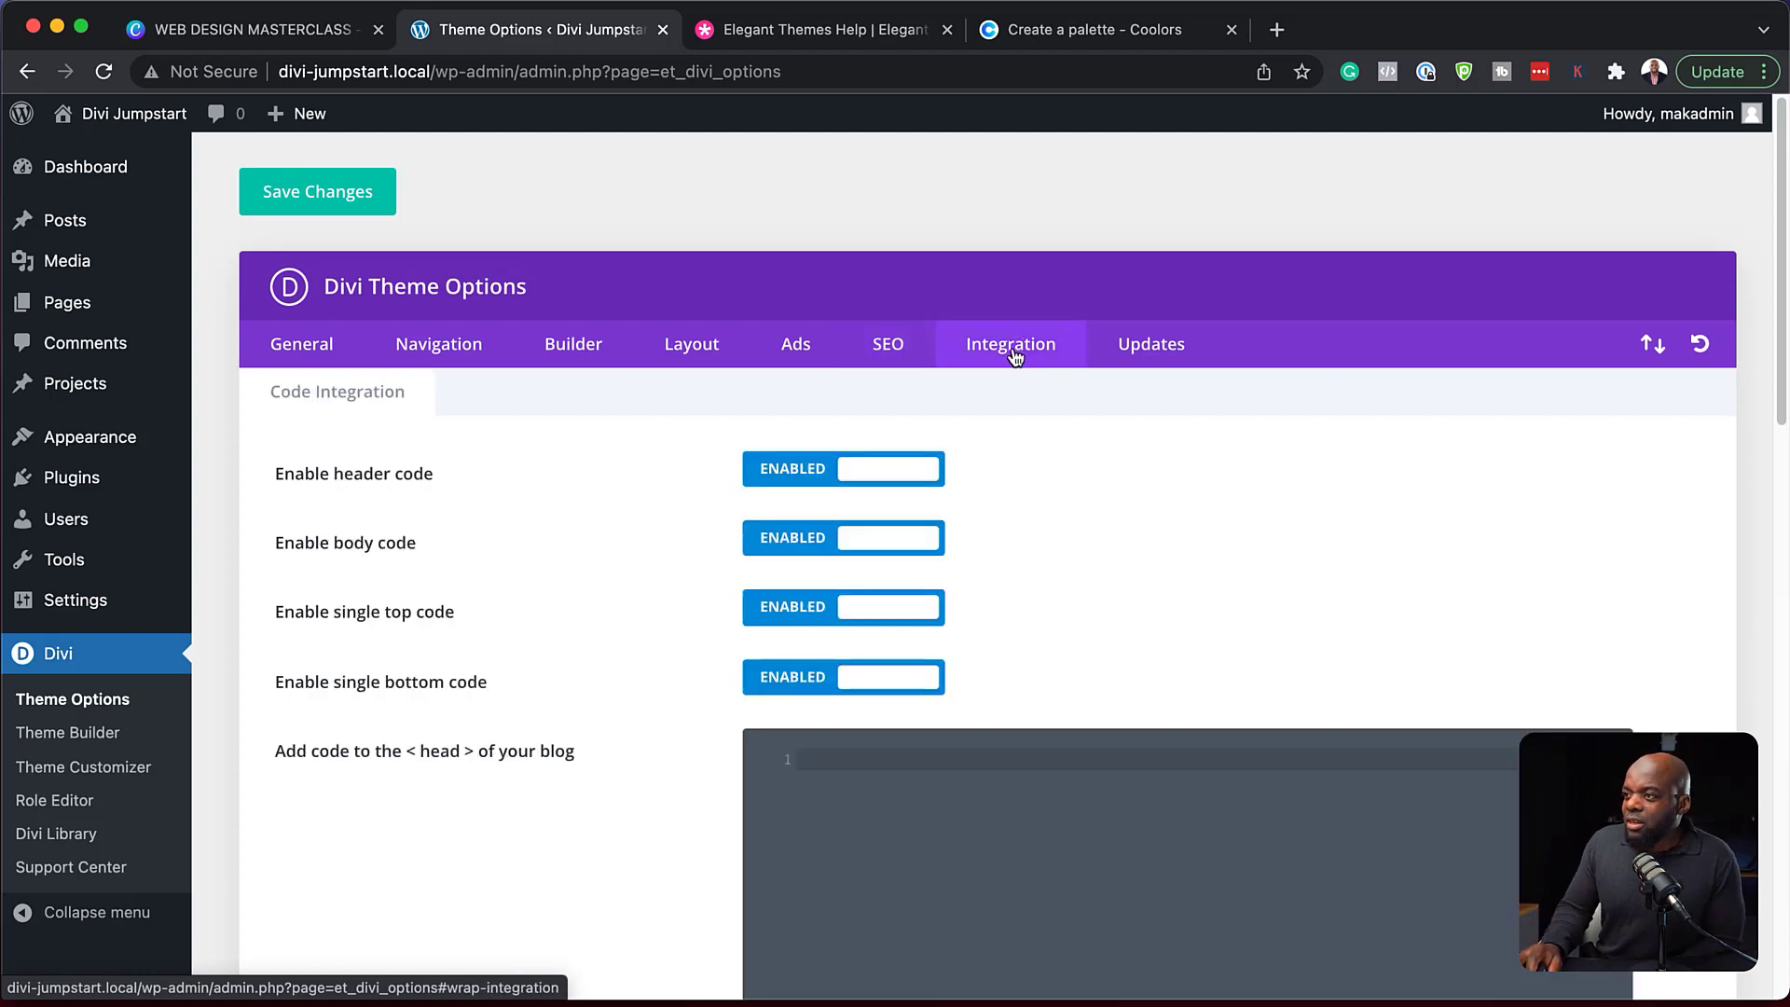
scroll(549, 604, "down", 4)
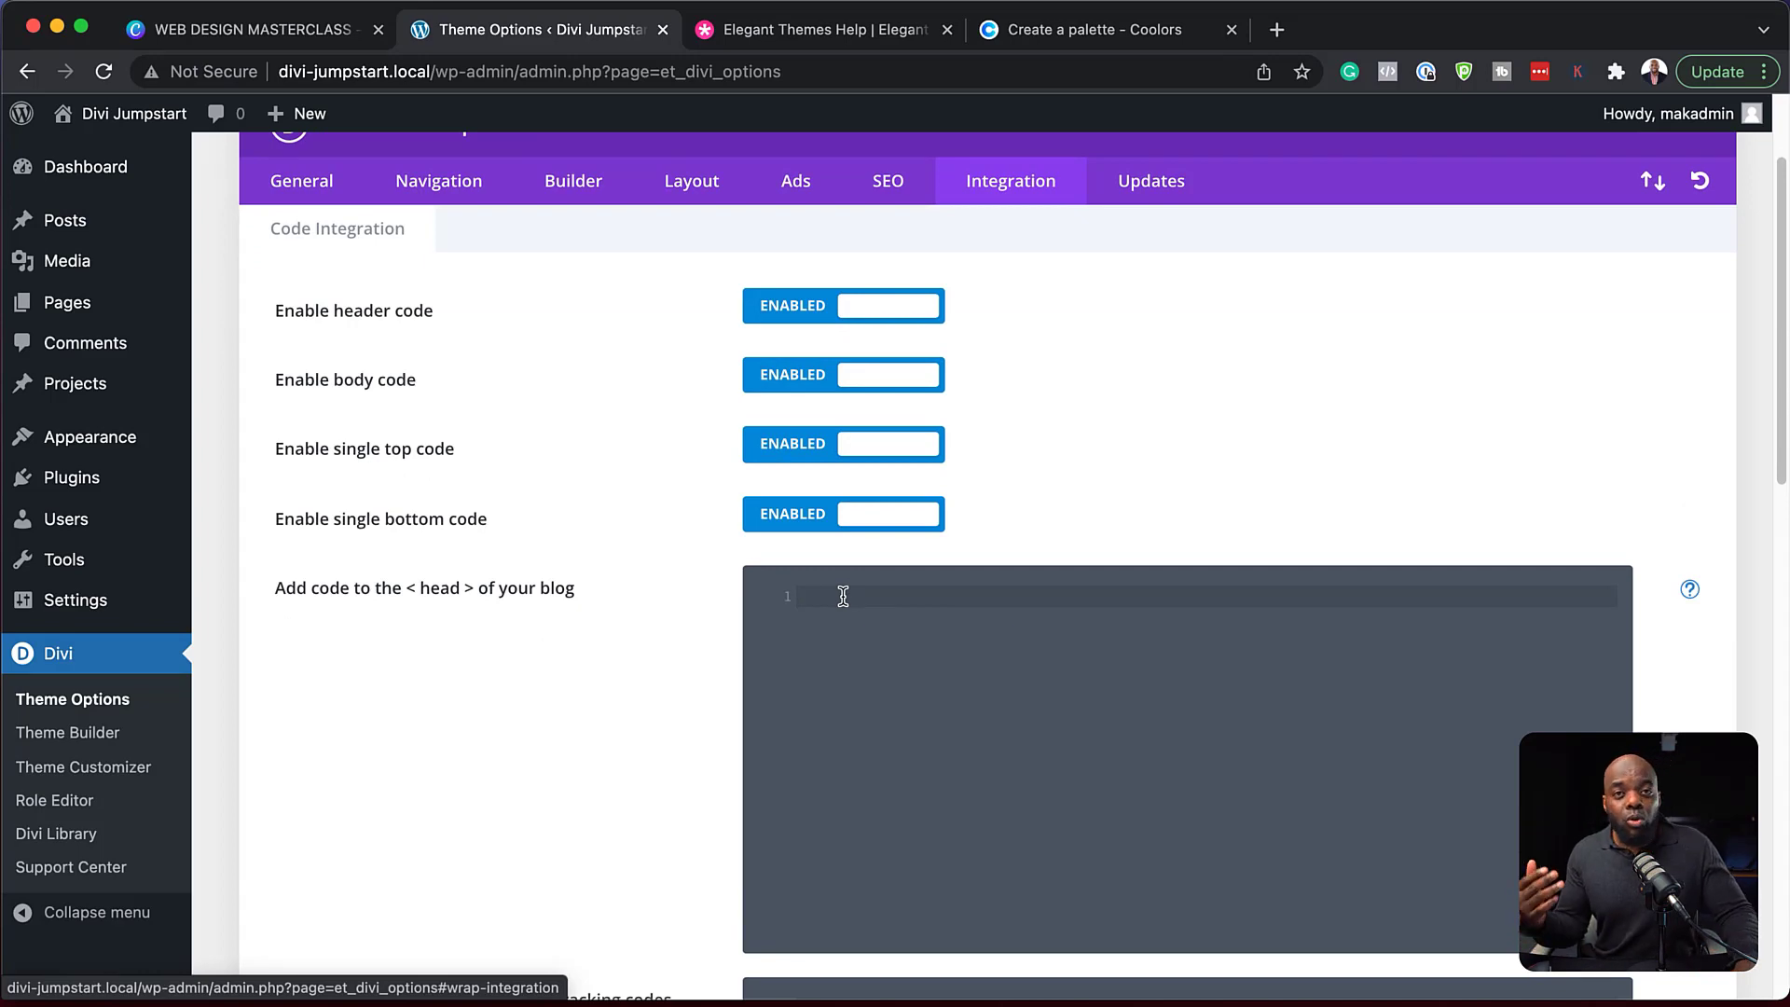
scroll(843, 596, "down", 3)
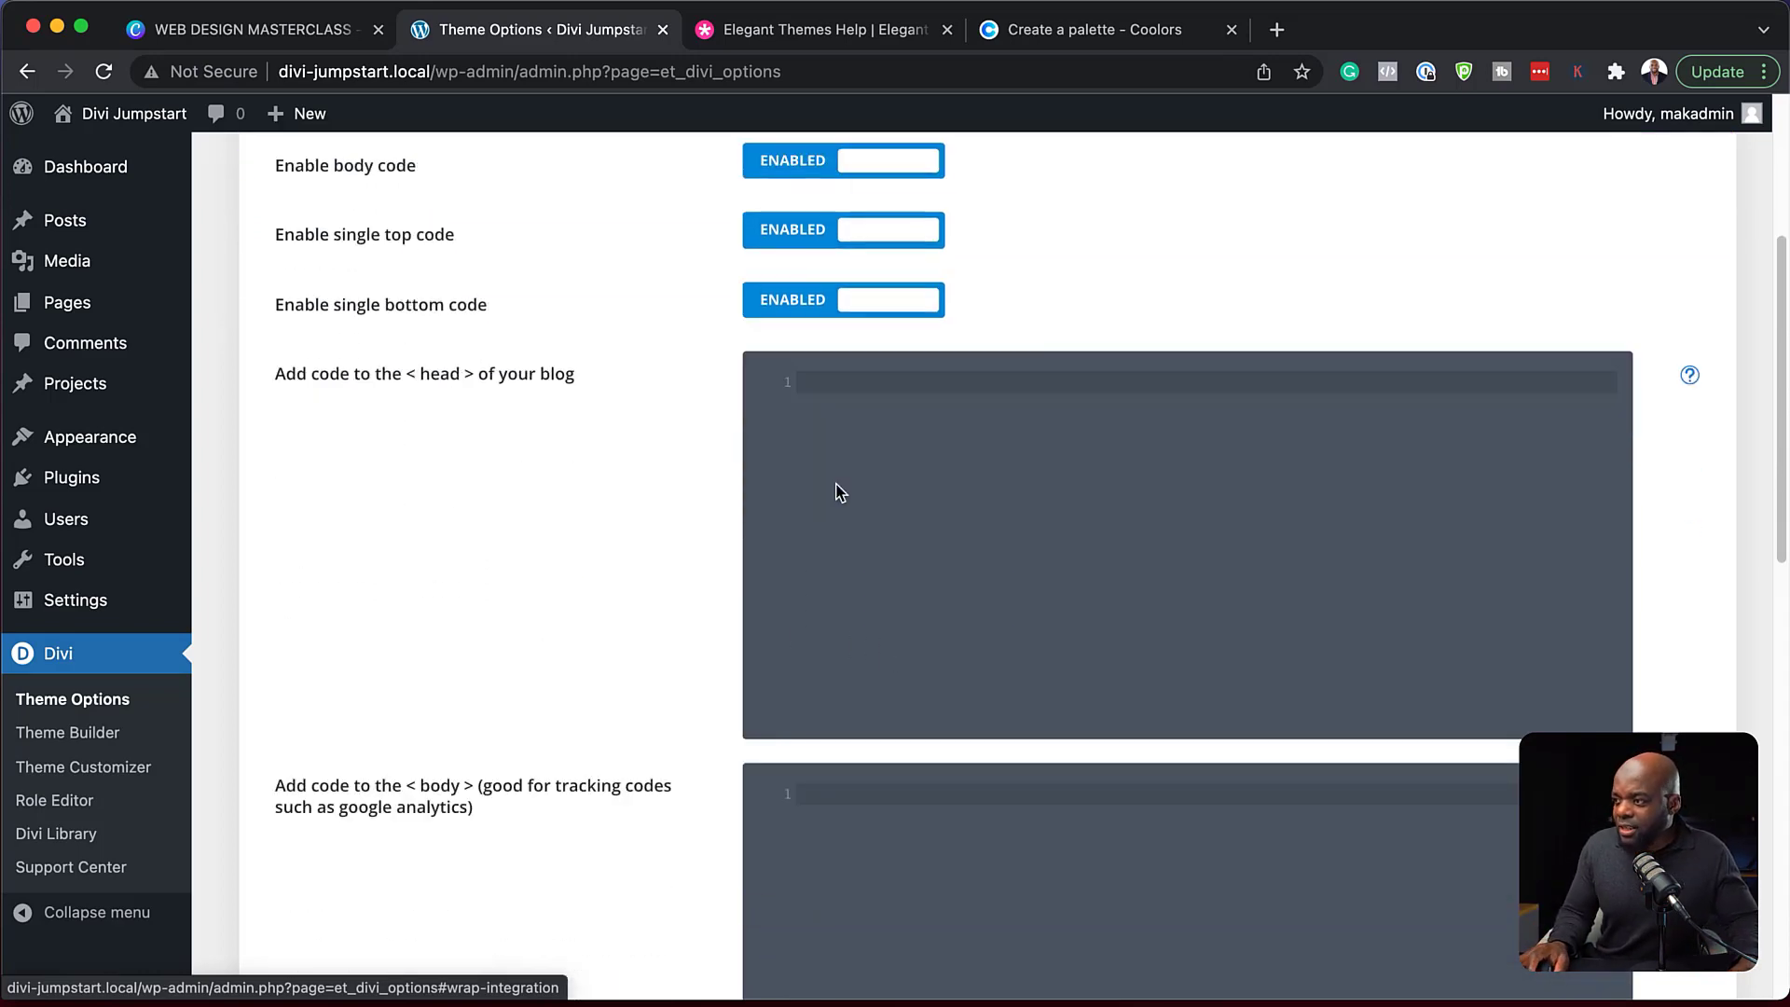
scroll(863, 634, "up", 7)
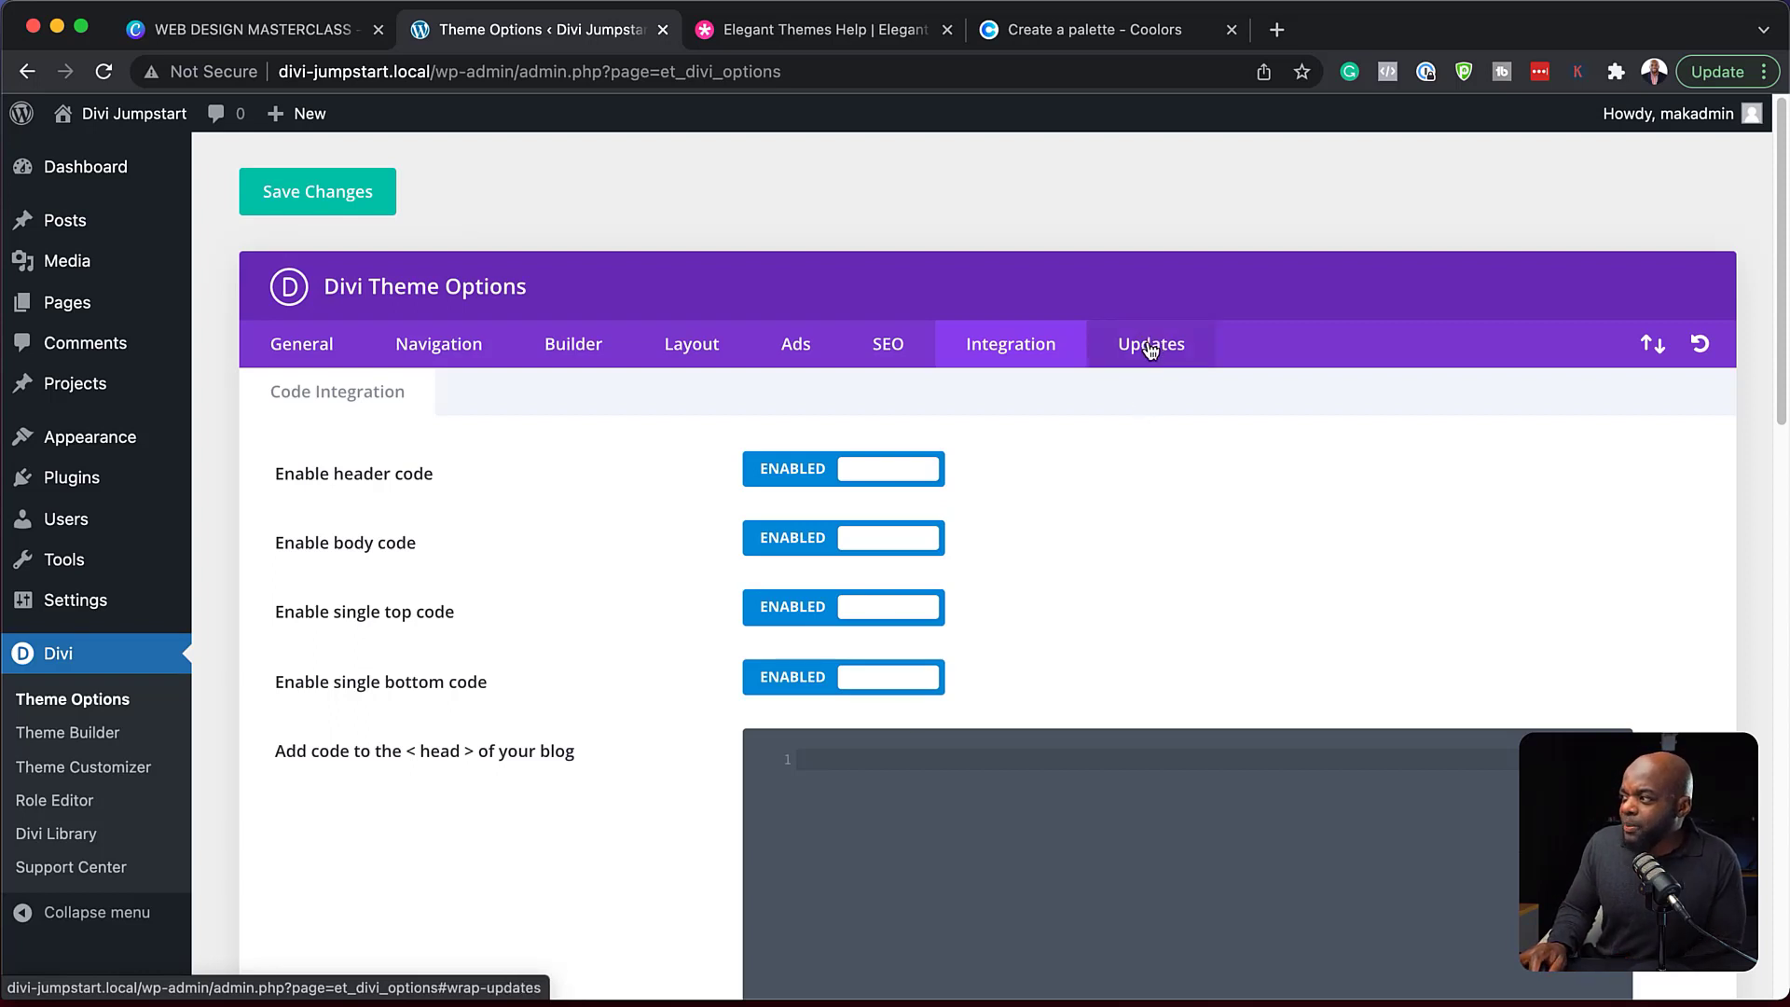
left_click(1153, 352)
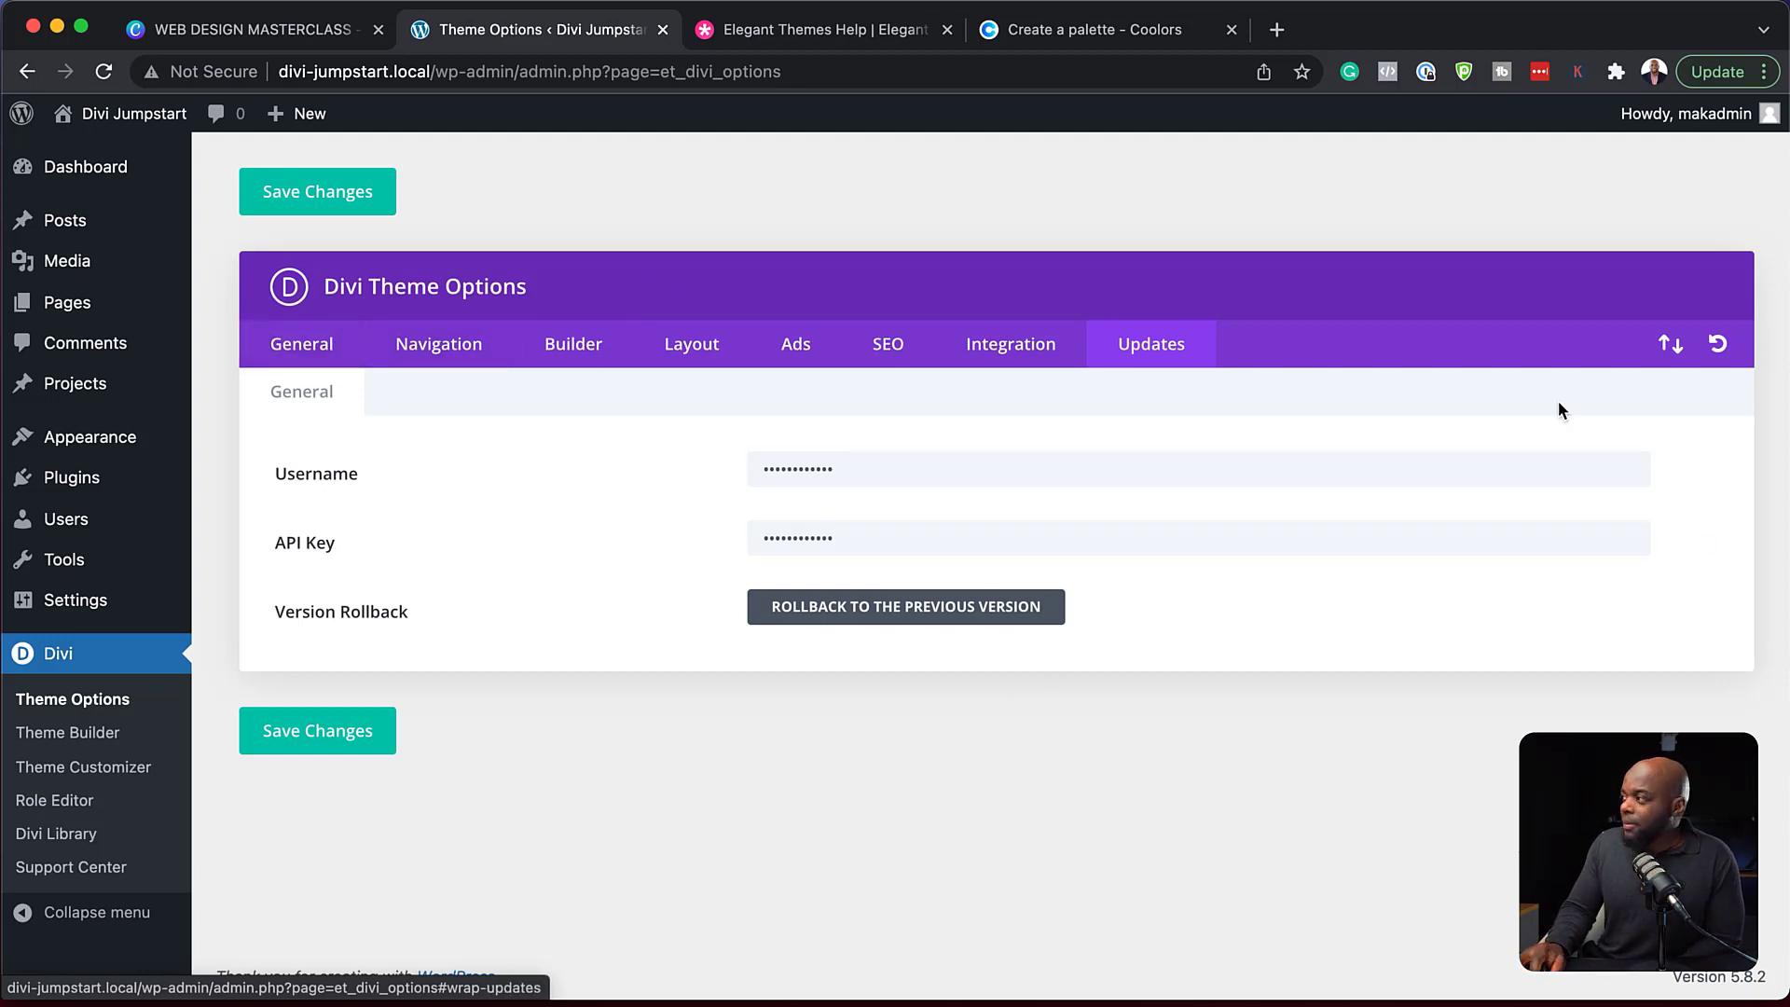
Export the theme settings as Divi Theme Options.json and close the Portability dialog.
left_click(1673, 350)
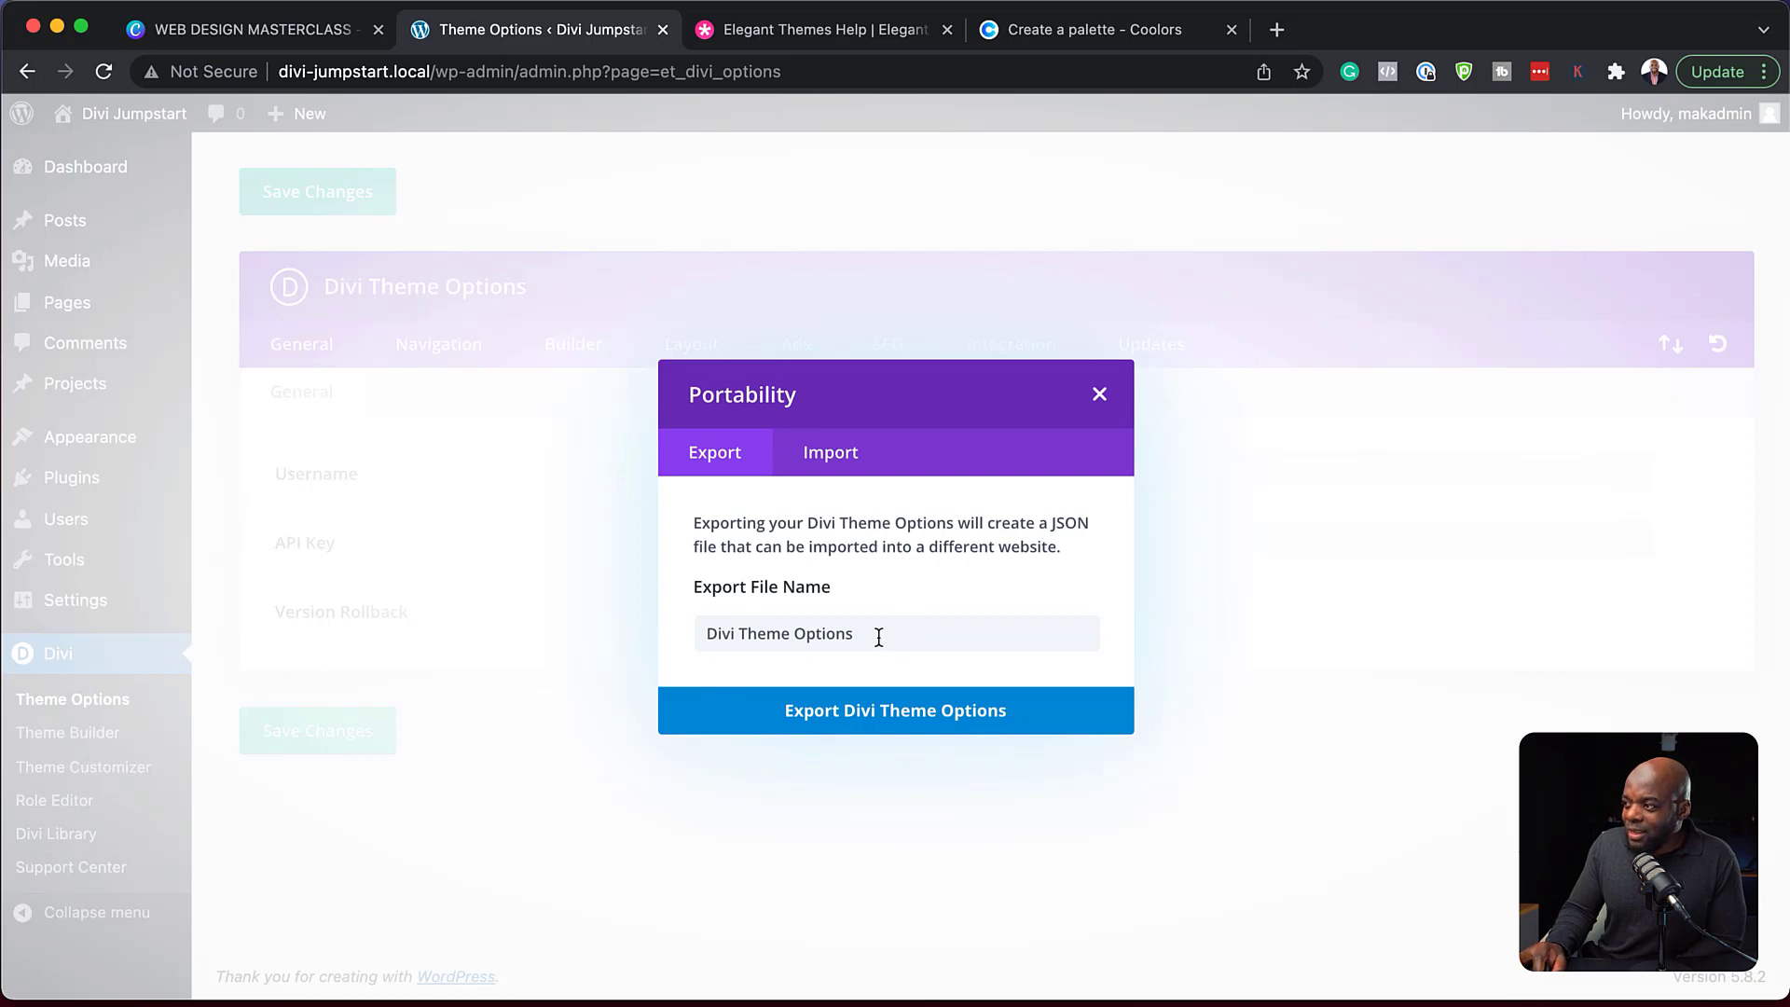
left_click_drag(878, 637, 659, 627)
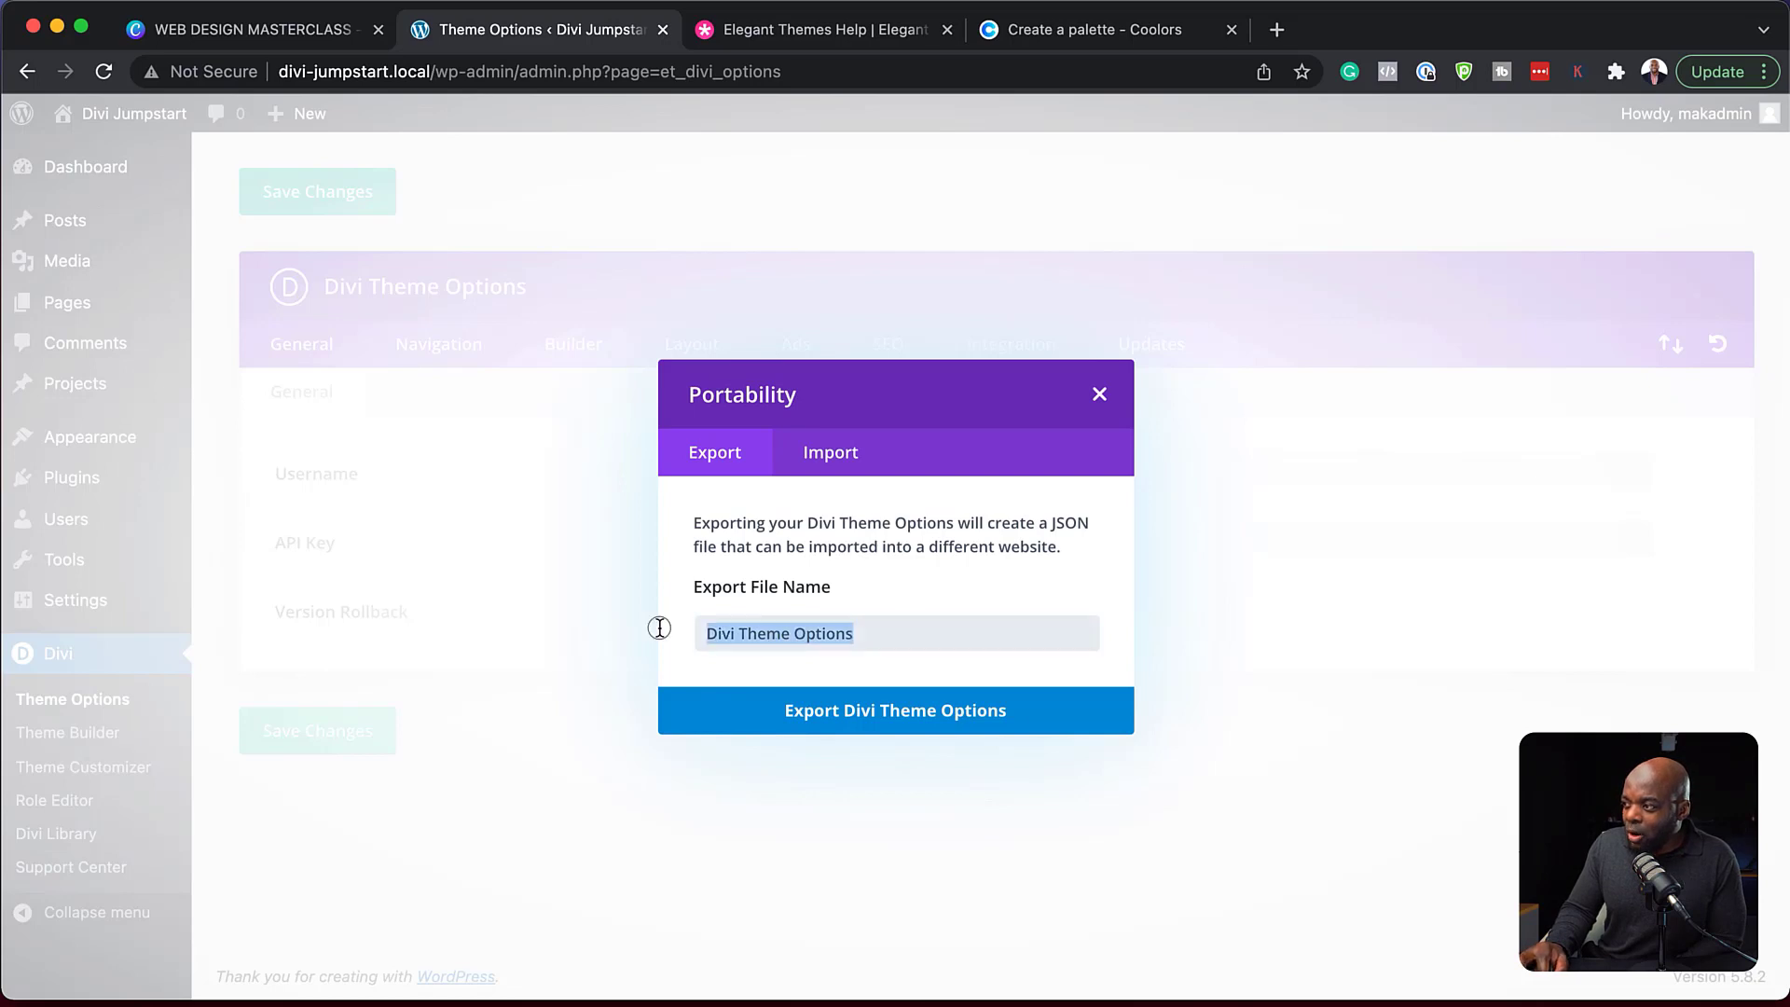
left_click(1098, 396)
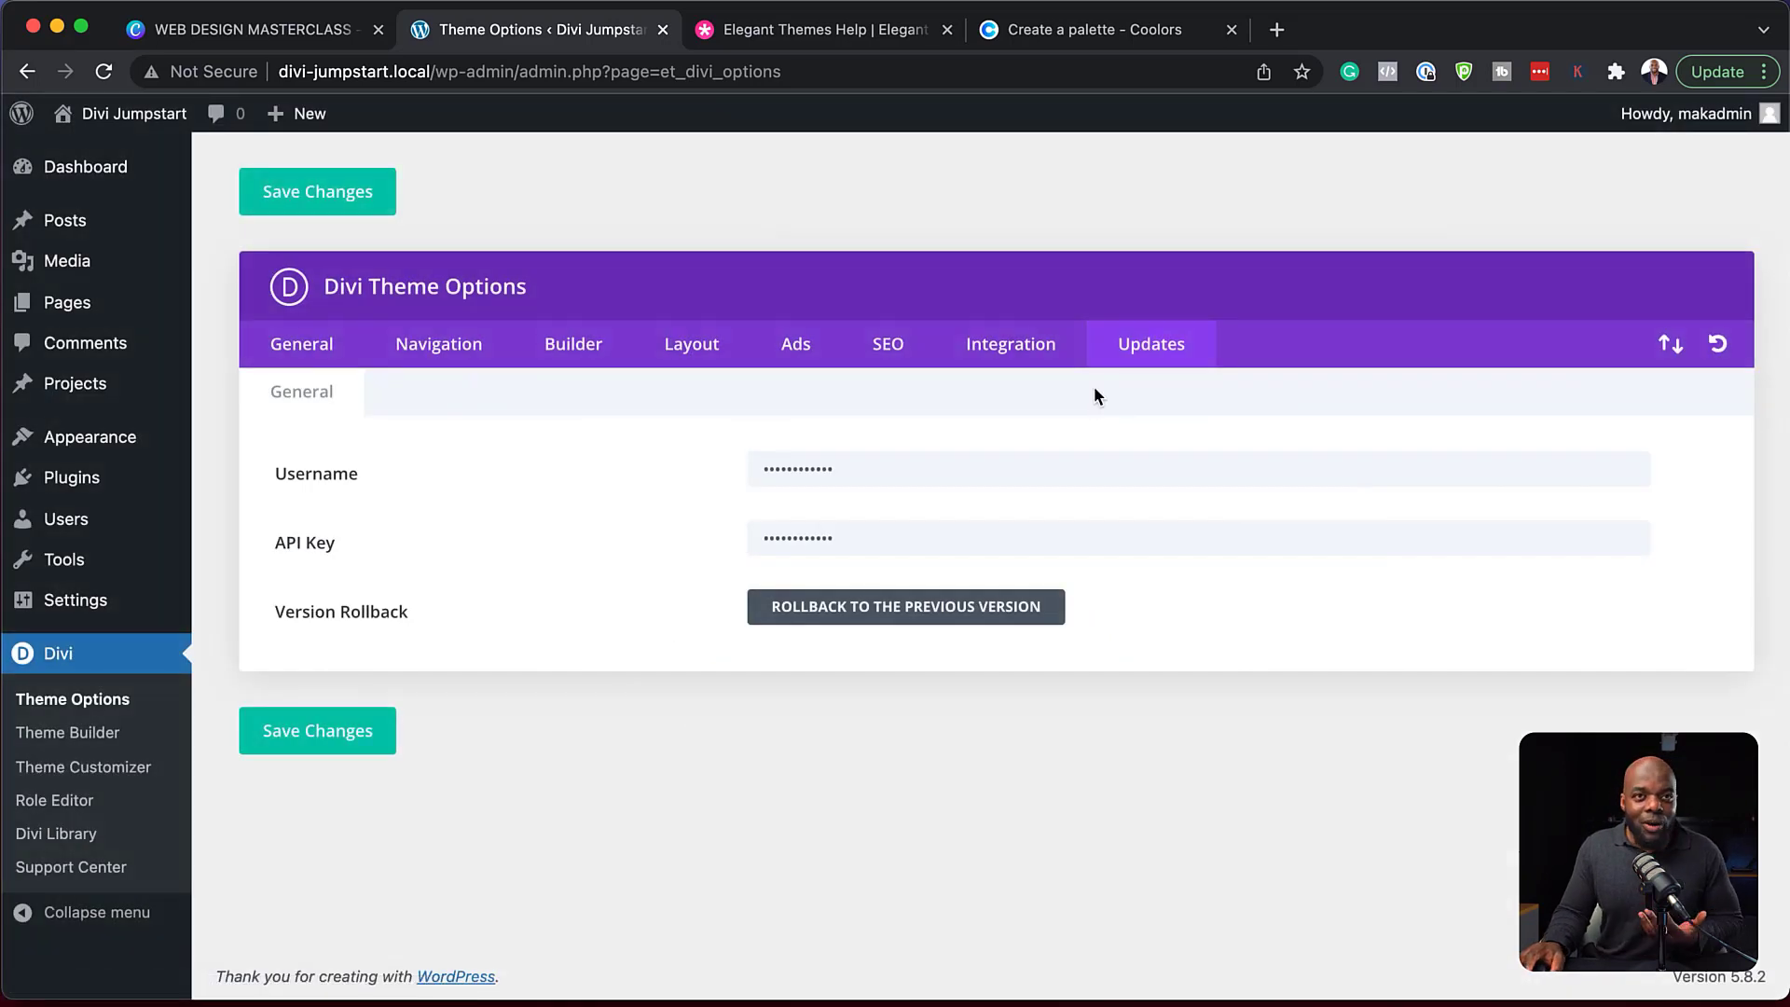
left_click(1673, 346)
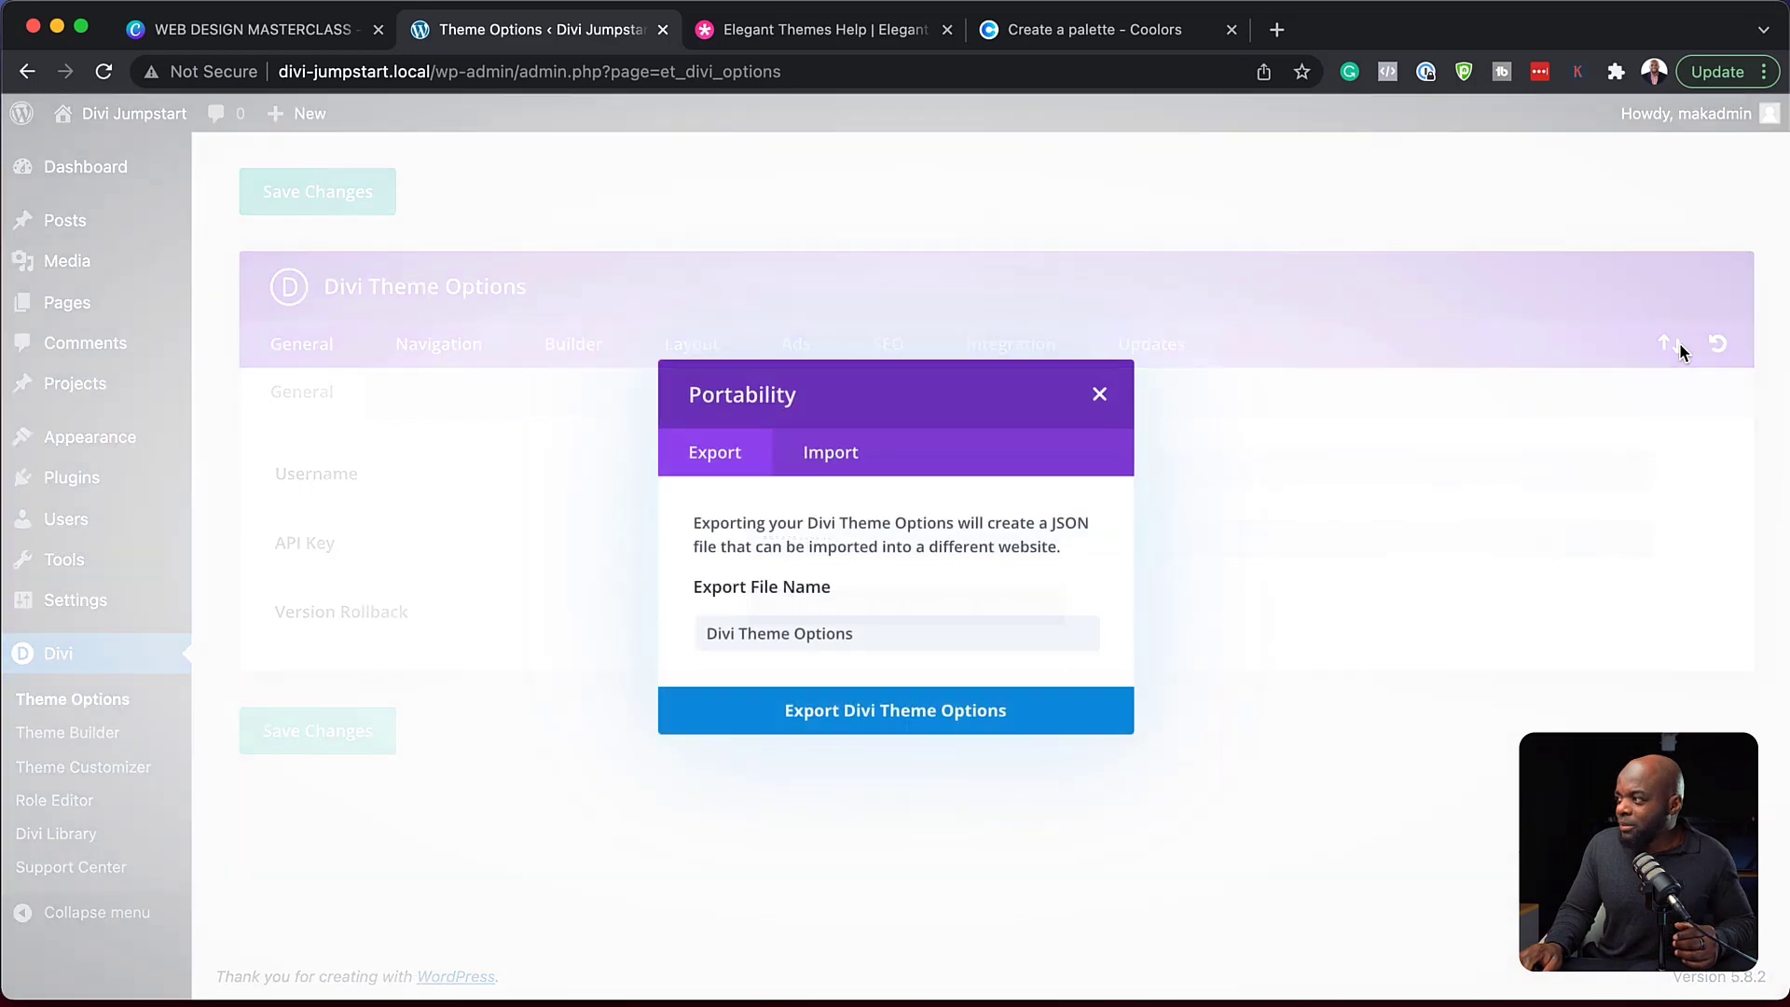
left_click(857, 721)
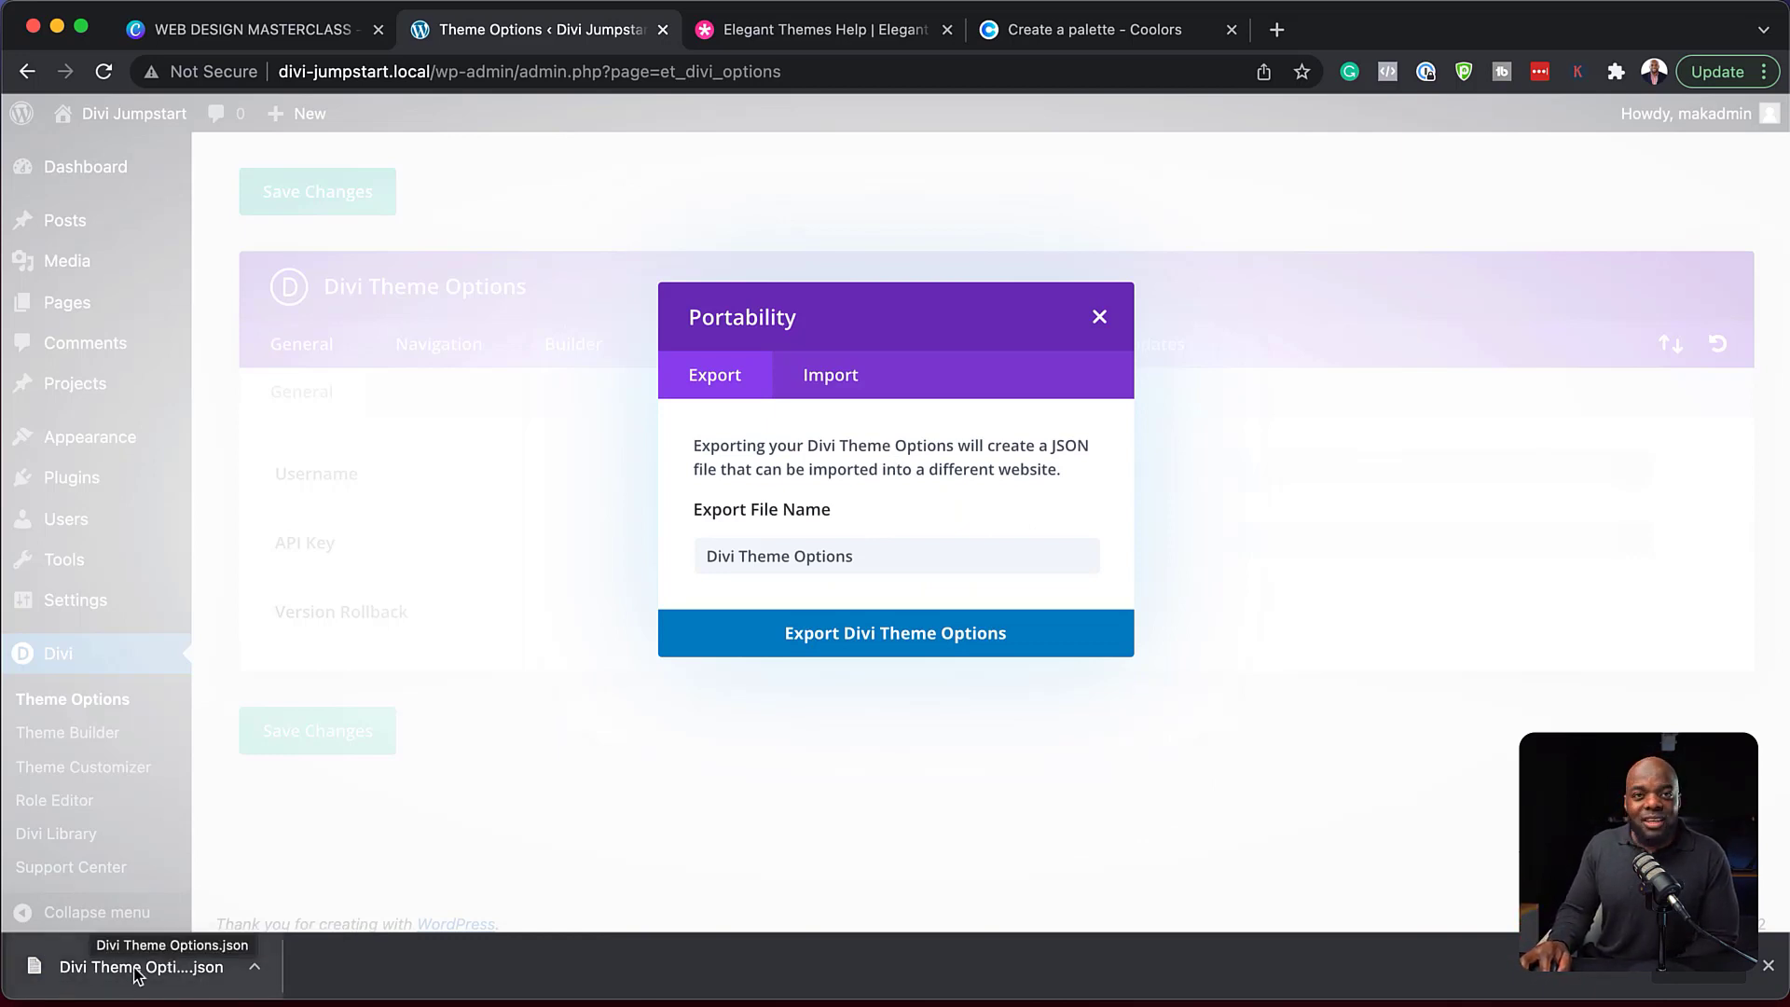
left_click(1768, 965)
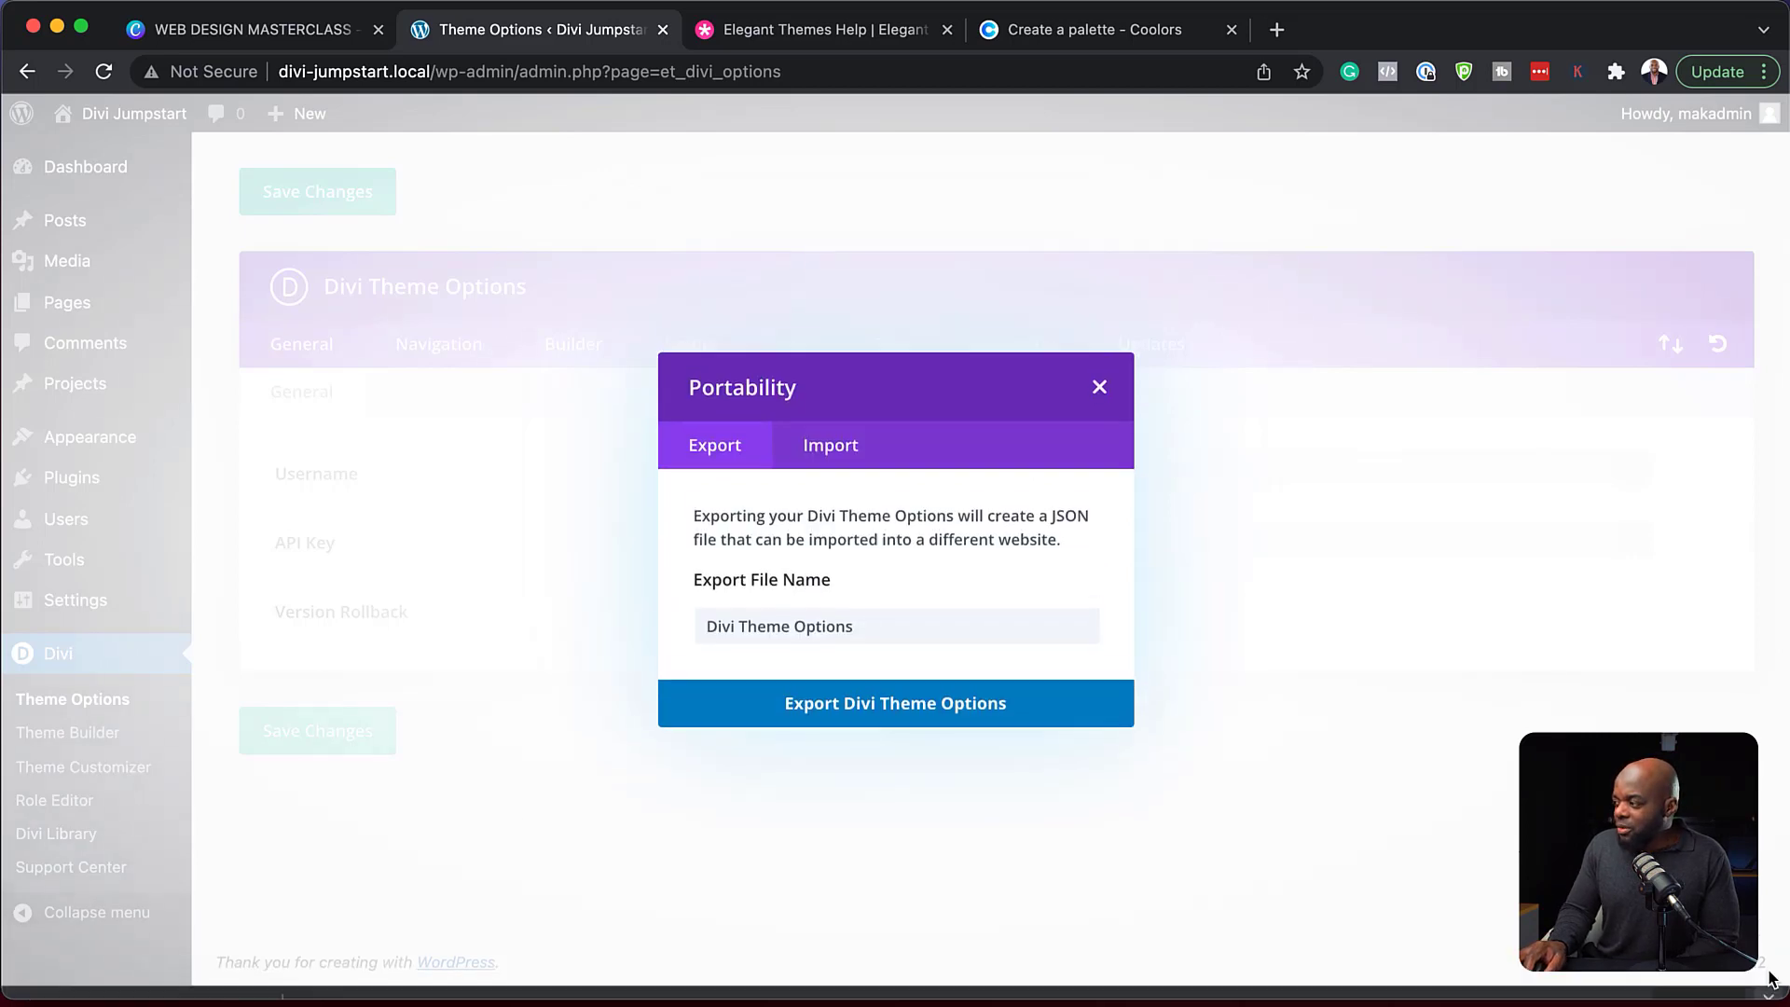
left_click(1100, 398)
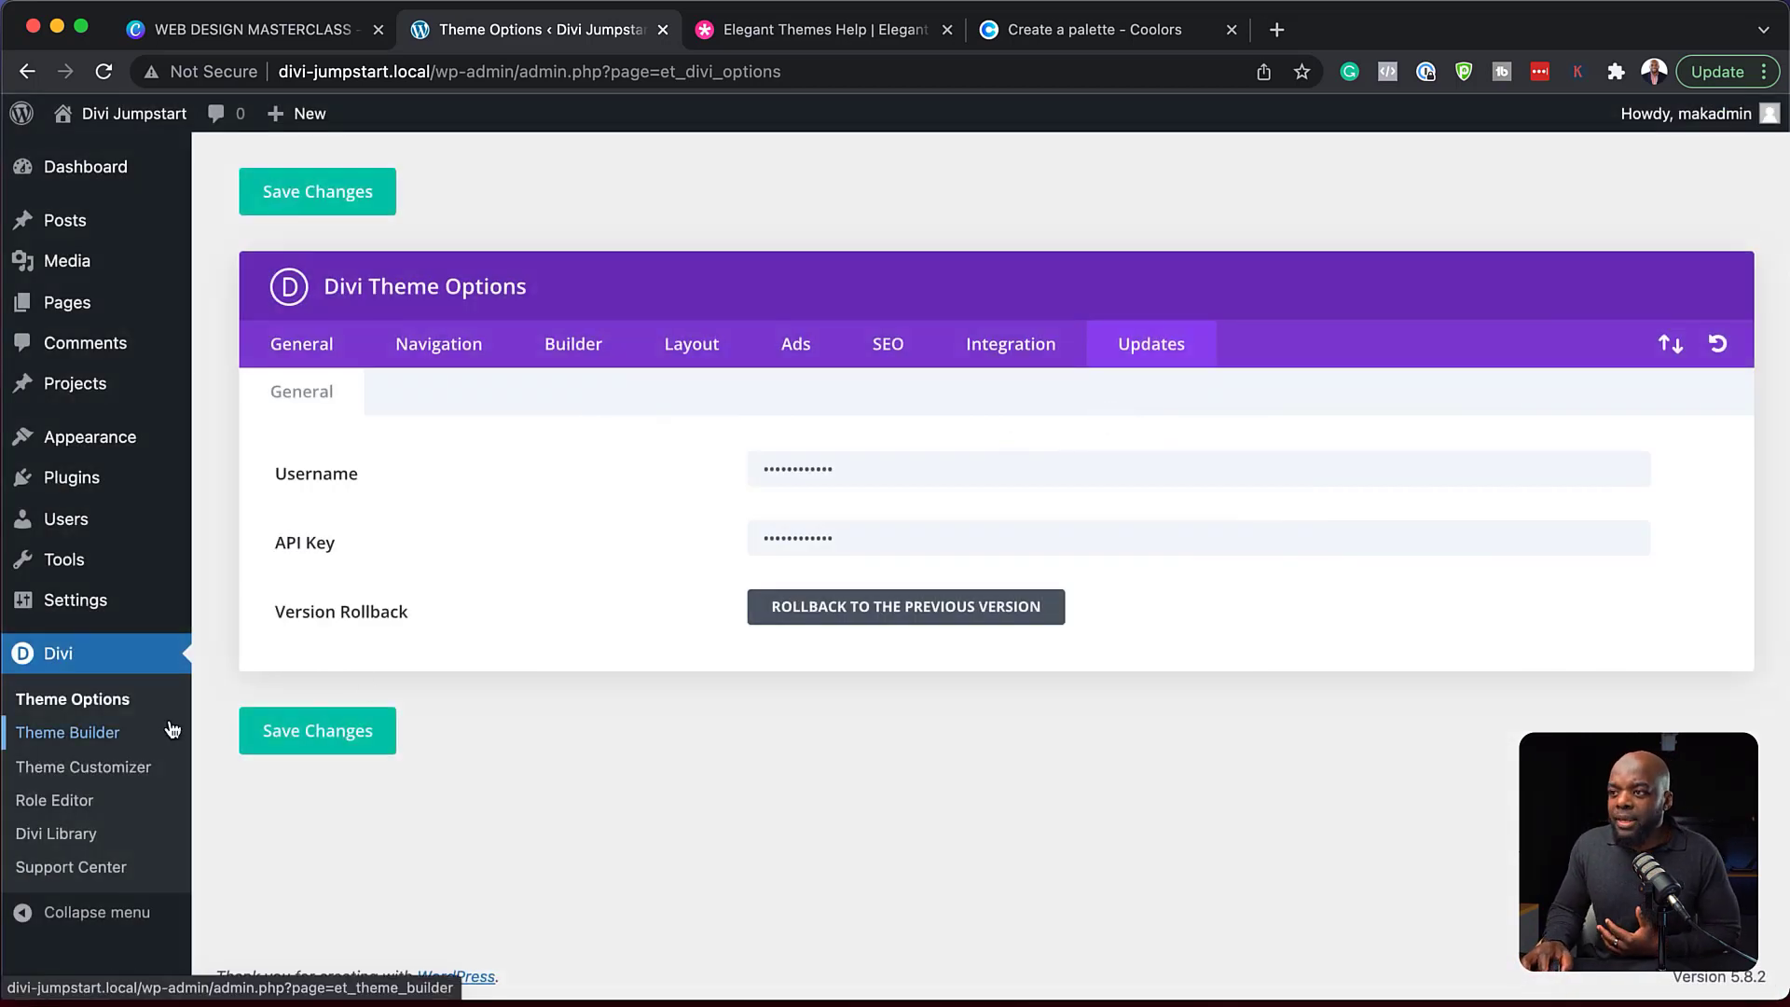